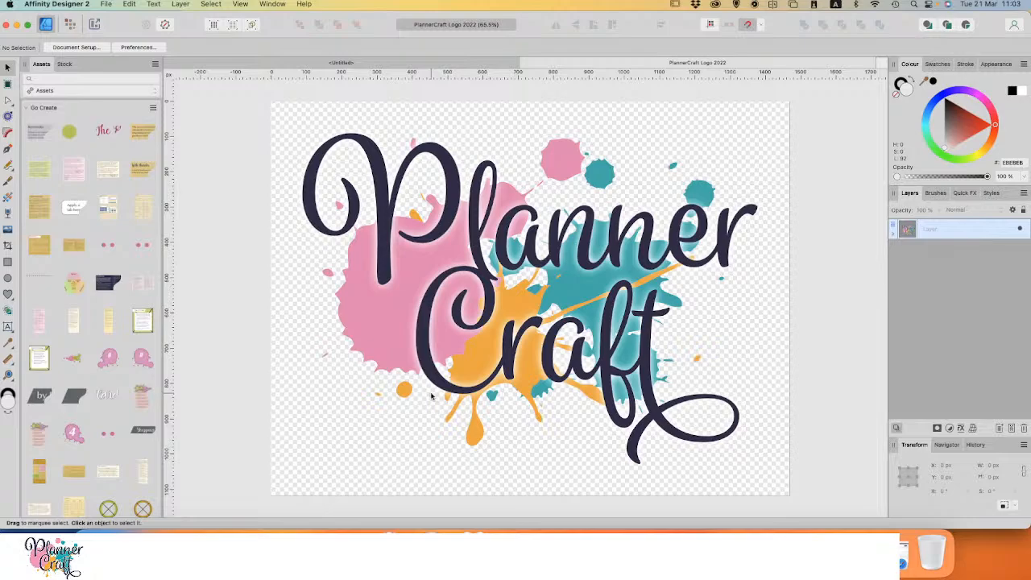
Step: Examine the layer structure of the PlannerCraft Logo 2022 document, expanding the pink splash group
left_click(341, 64)
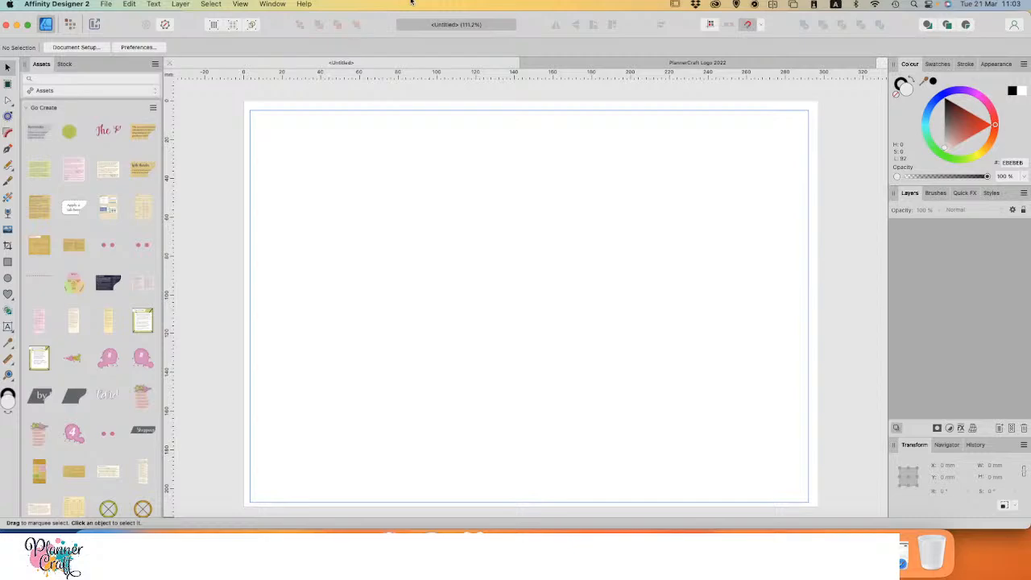
left_click(725, 62)
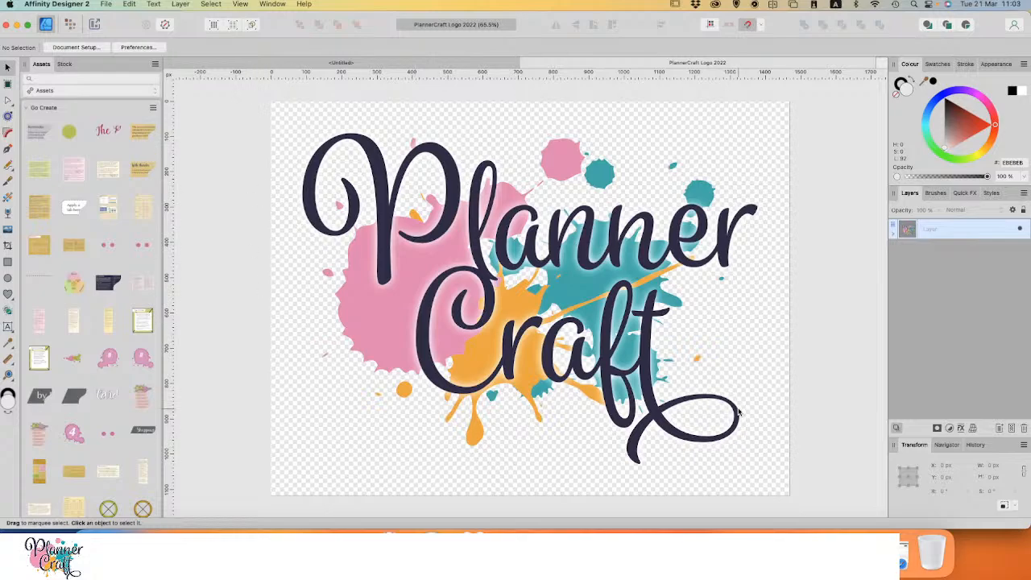
left_click(650, 376)
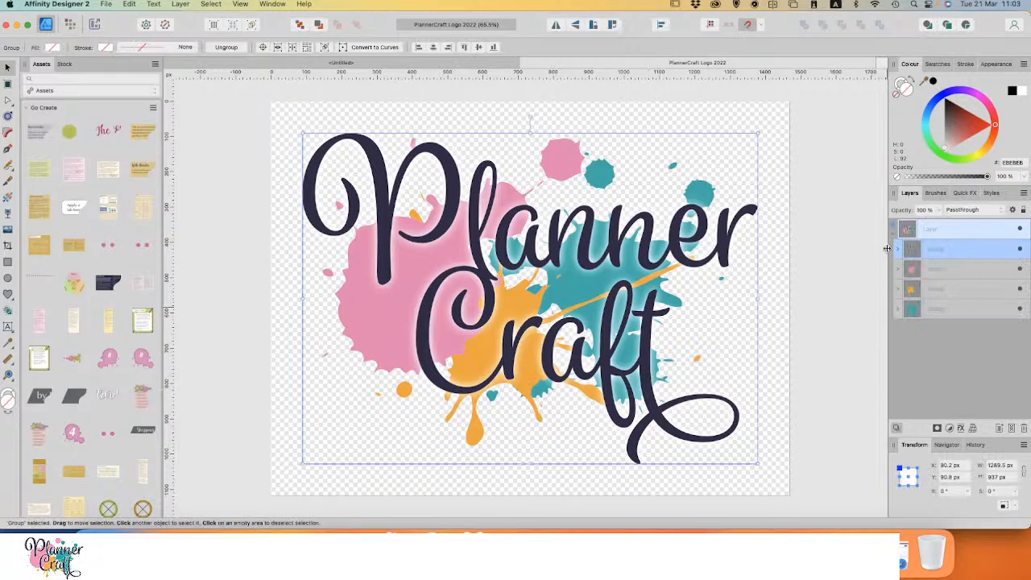
left_click(899, 270)
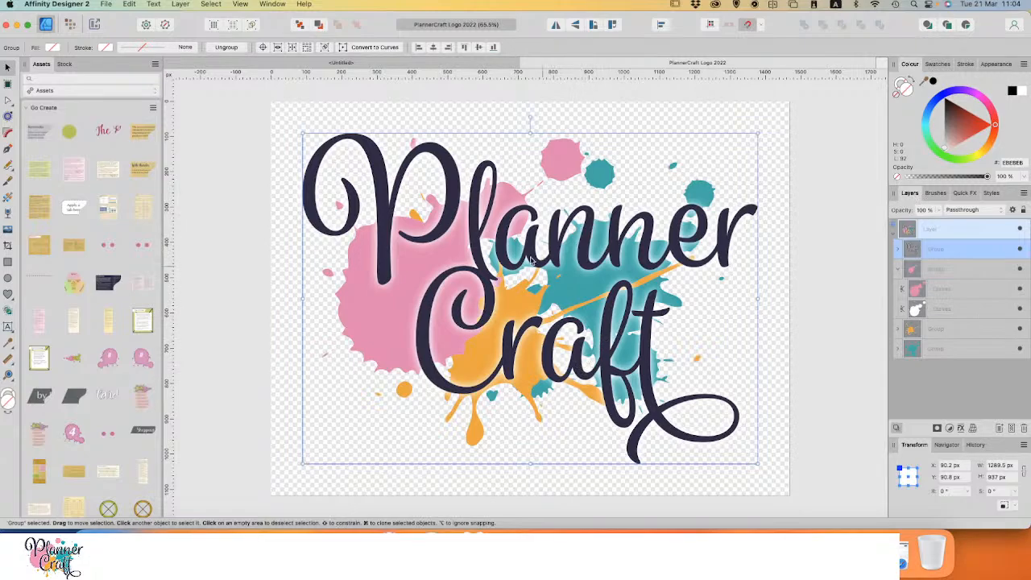
left_click(259, 107)
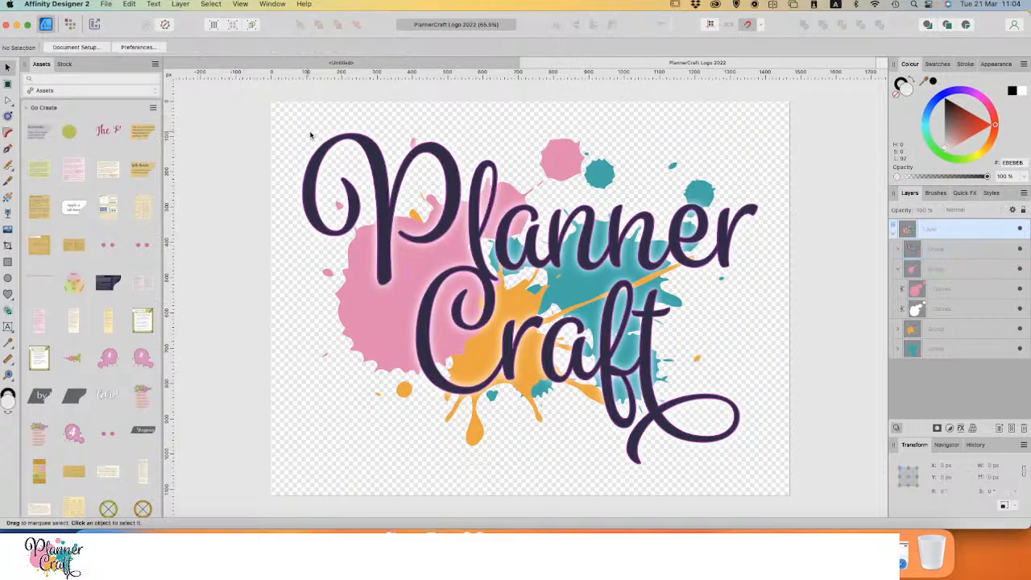
Step: Copy all four logo groups from PlannerCraft Logo 2022 into the untitled document and group them together
left_click_drag(259, 105, 839, 499)
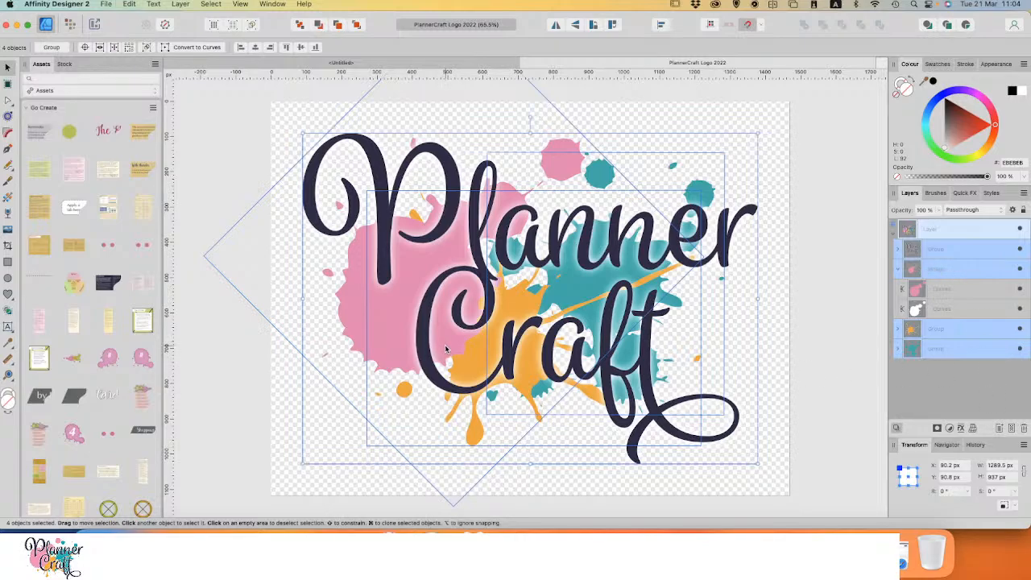
left_click(333, 63)
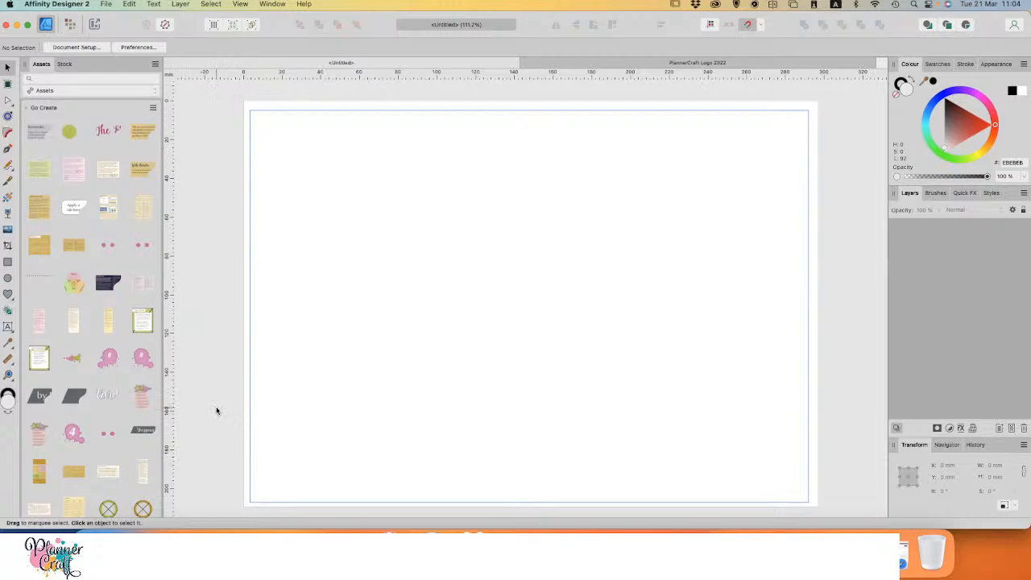
key("super+v")
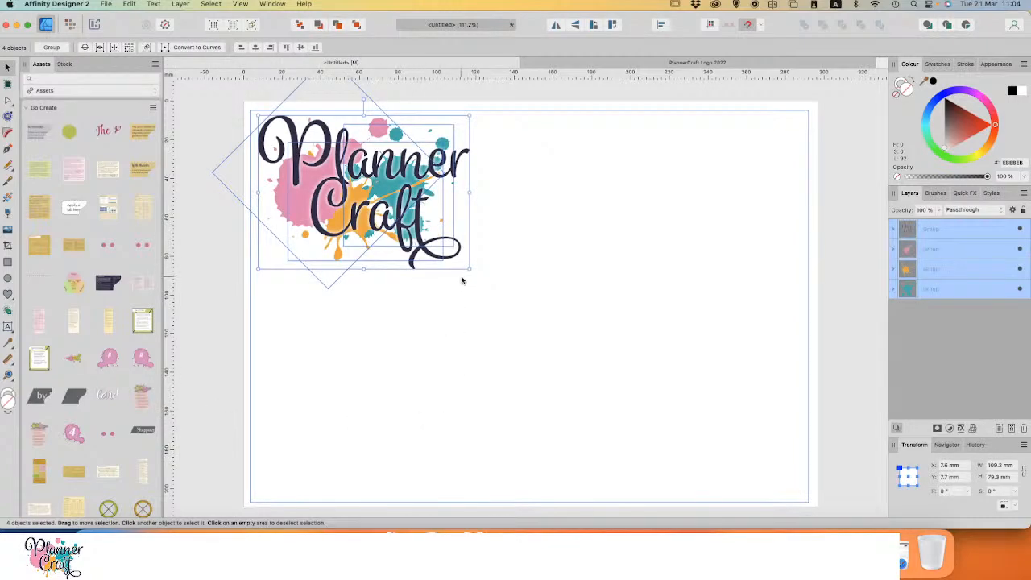
key("super+g")
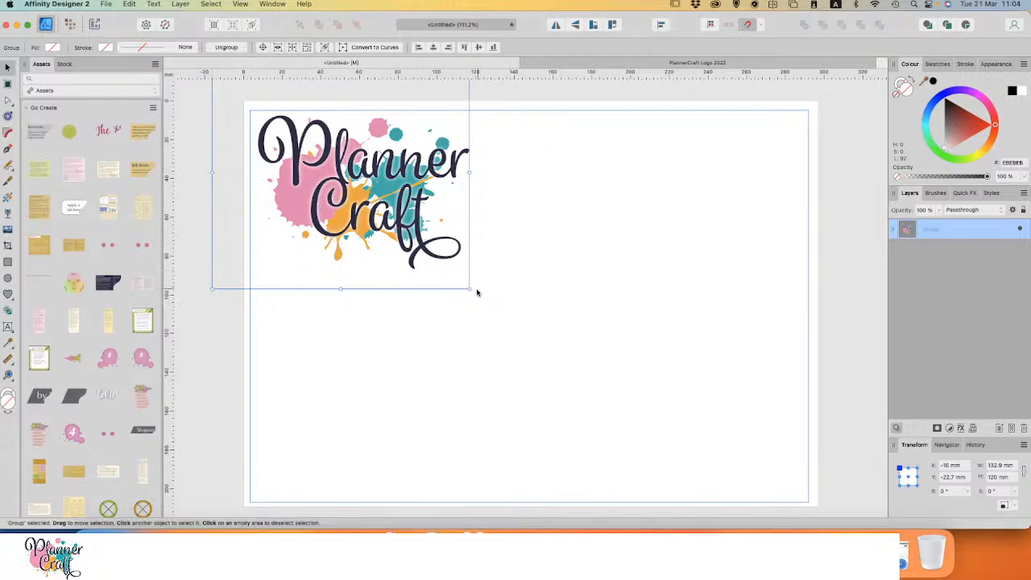
Step: Try enlarging the grouped logo to about 248 mm wide and undo the resize
left_click_drag(471, 288, 730, 452)
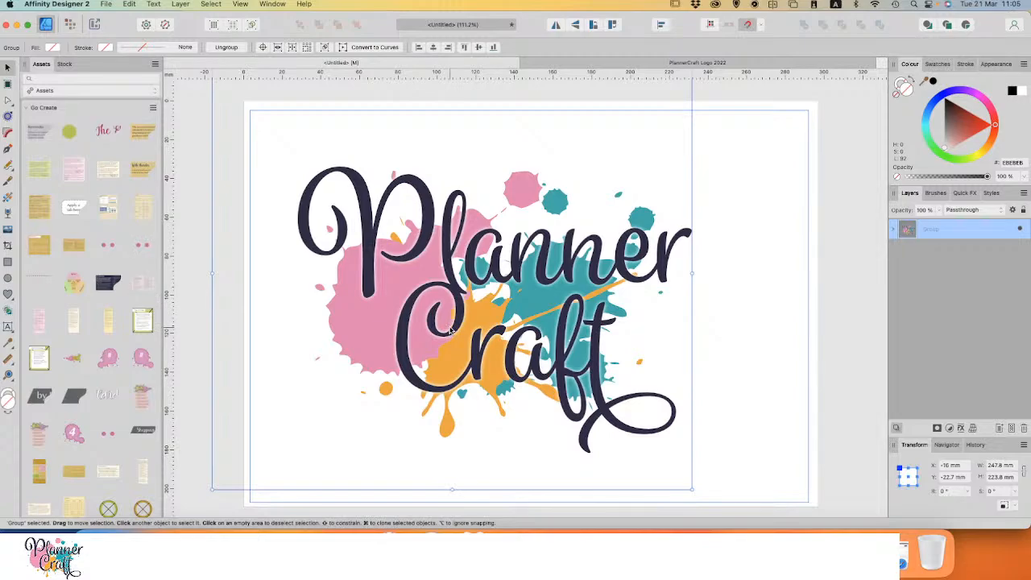
key("super+z")
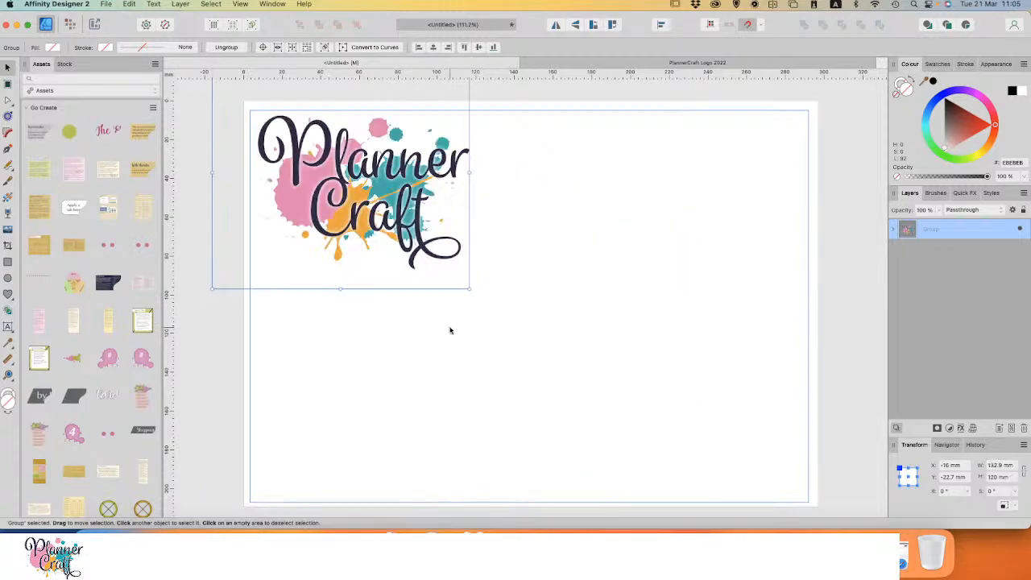
Step: Expand the logo group and its lettering subgroup, and turn off the Outer Glow effect on the large P curve
left_click(894, 230)
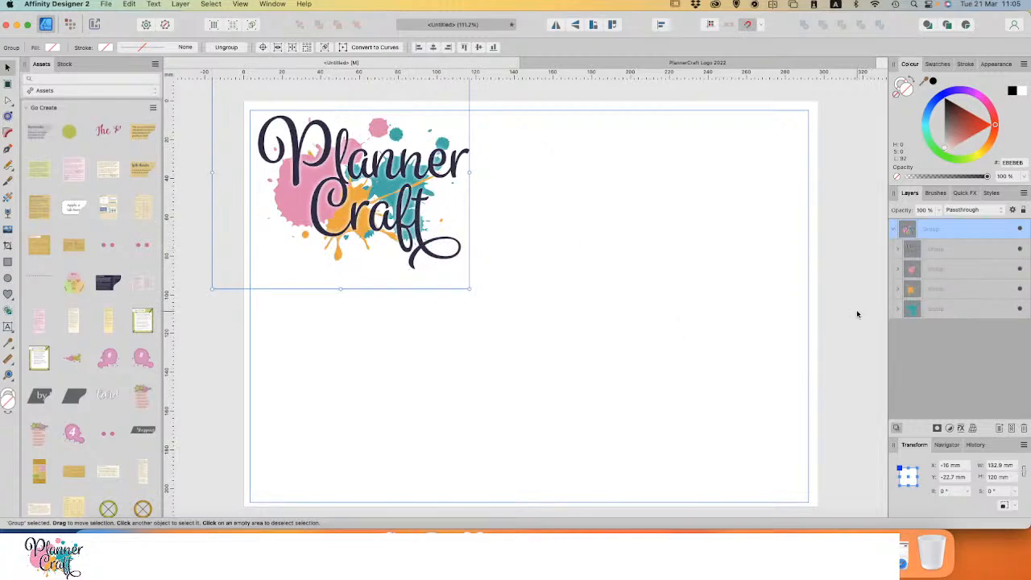
left_click(898, 249)
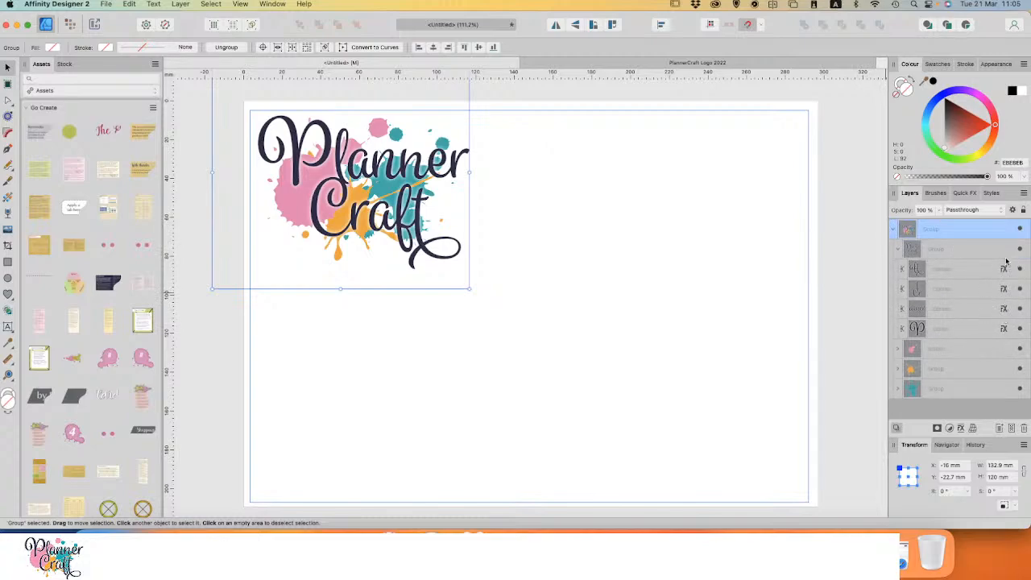
left_click(1000, 332)
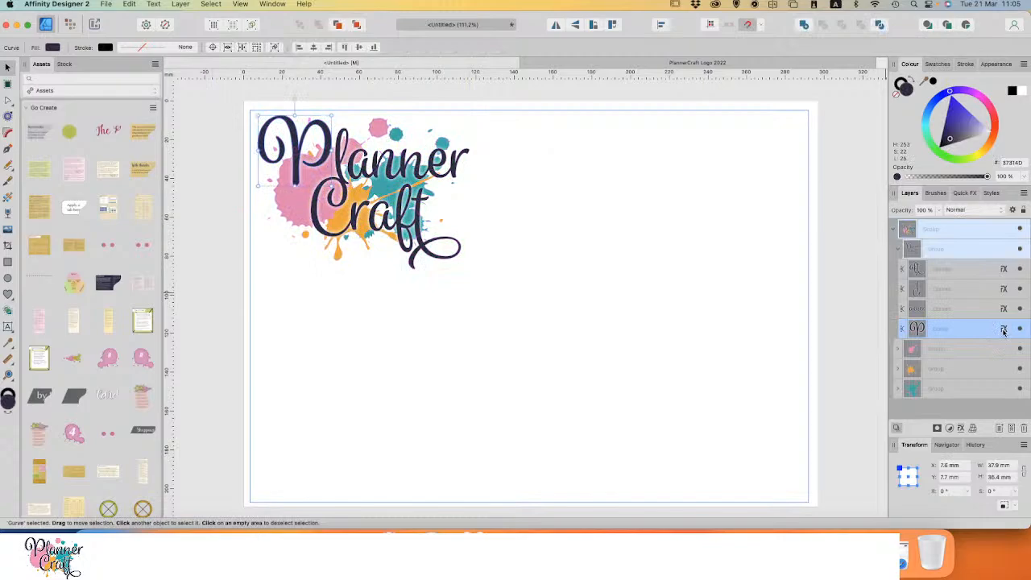
left_click(1003, 331)
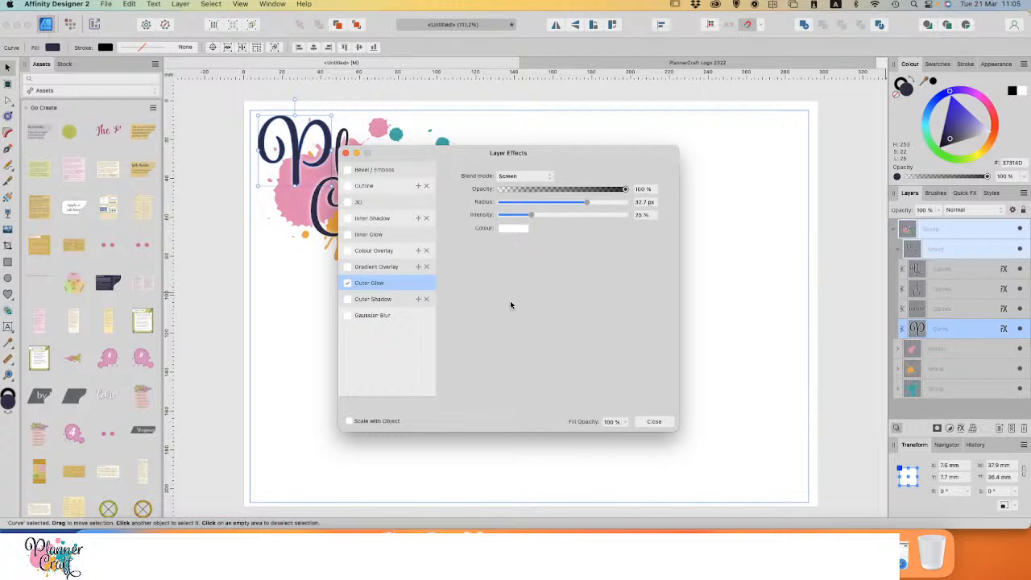
left_click(349, 284)
left_click(654, 421)
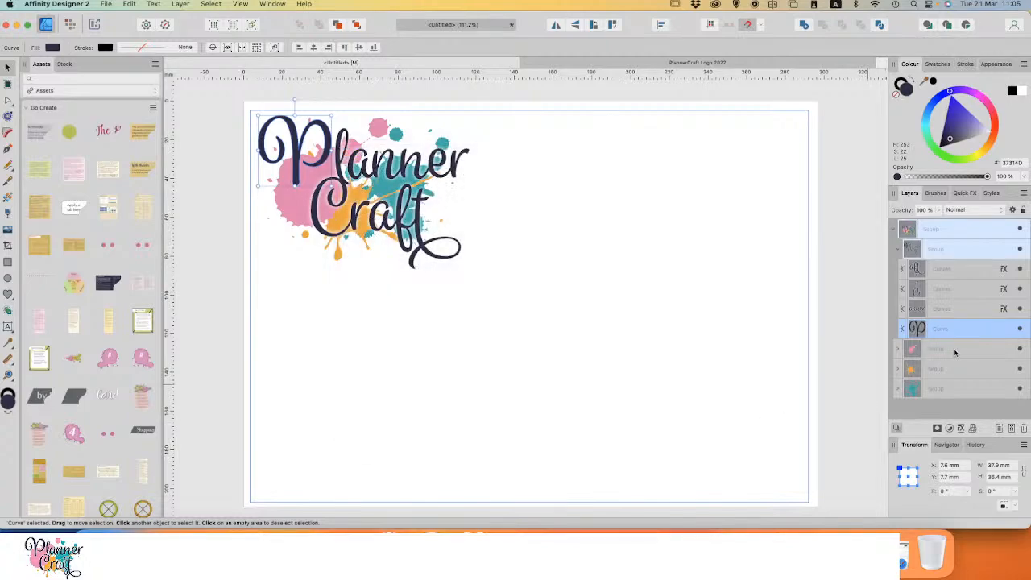
Step: Turn off the Outer Glow effect on the remaining three lettering curves of the logo
left_click(1004, 309)
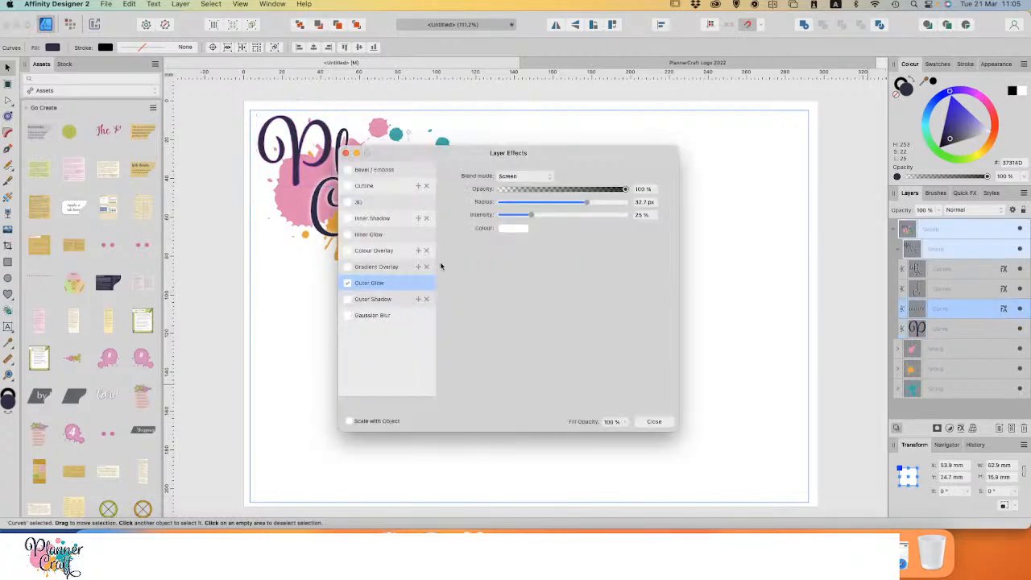
left_click(348, 283)
left_click(654, 422)
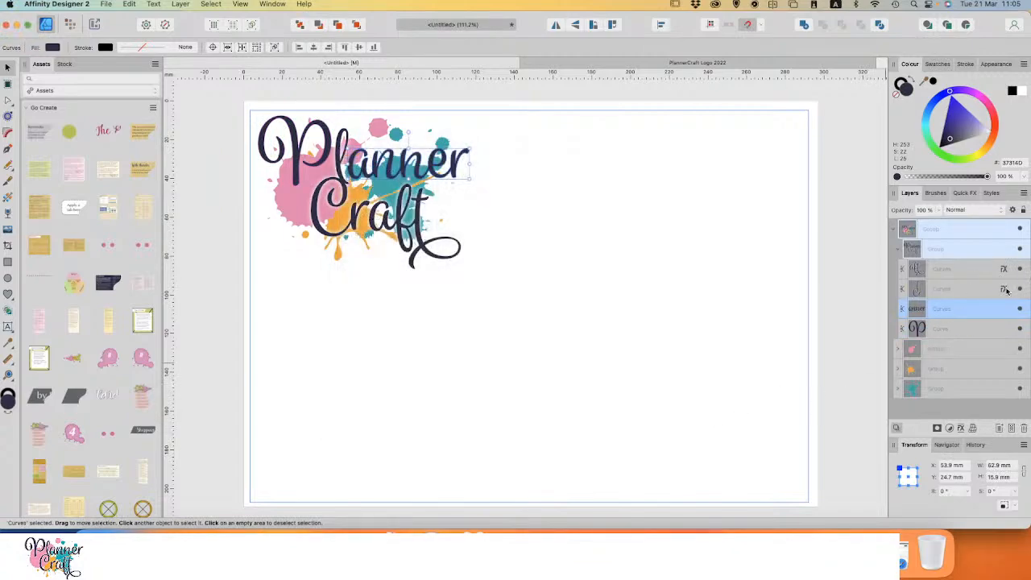
left_click(1003, 290)
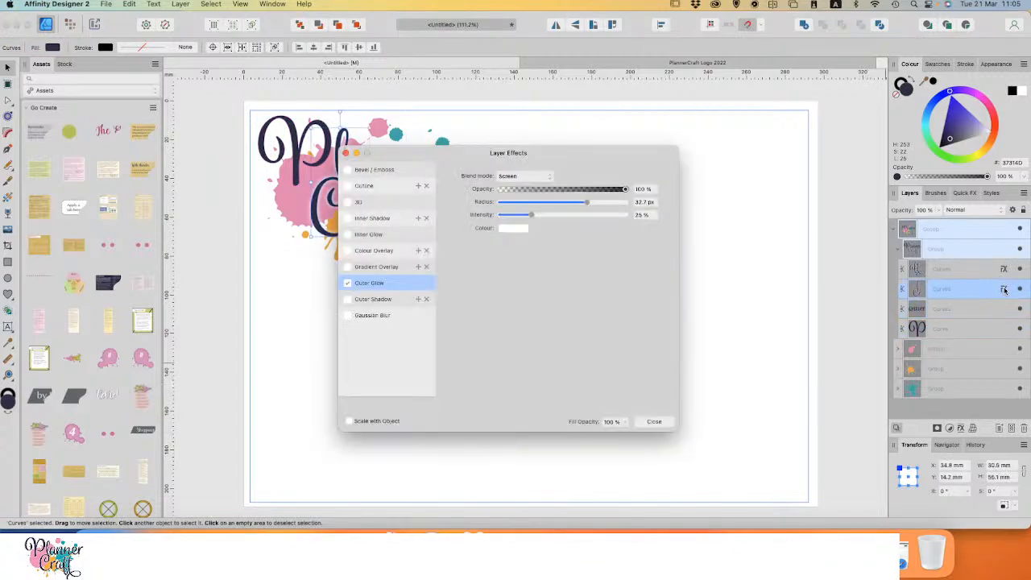
left_click(348, 283)
left_click(653, 422)
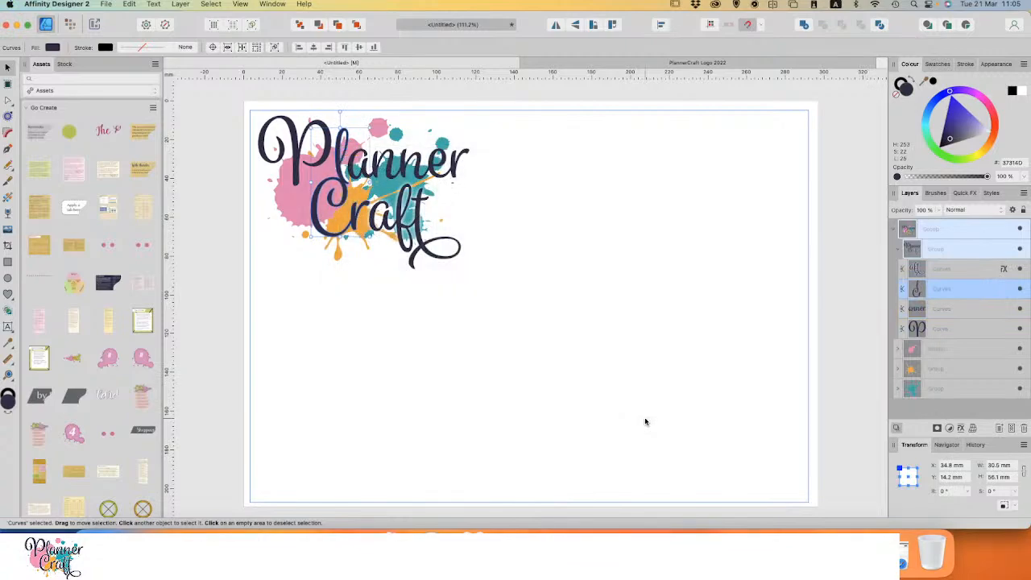
left_click(1005, 269)
left_click(1005, 270)
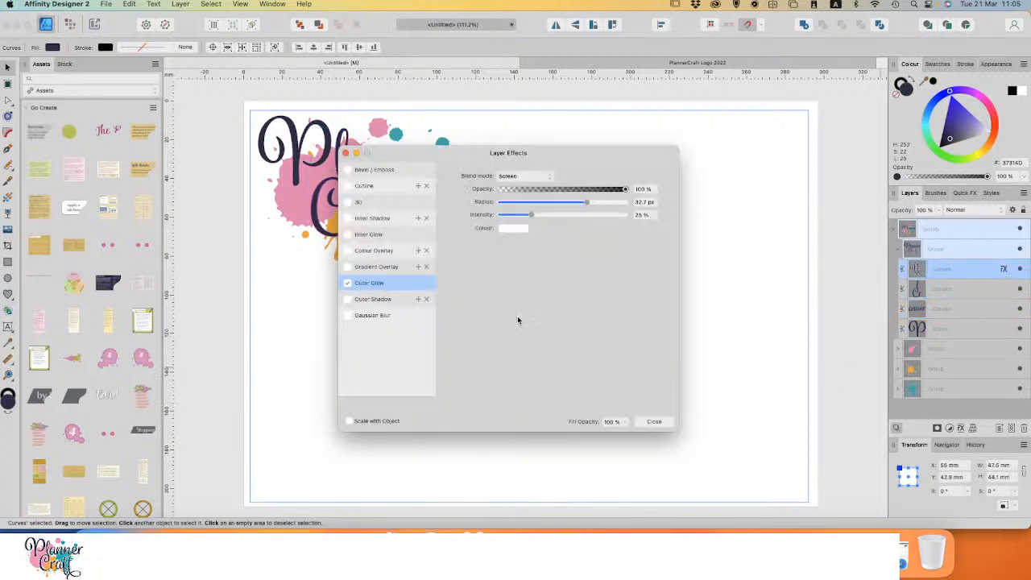
left_click(347, 283)
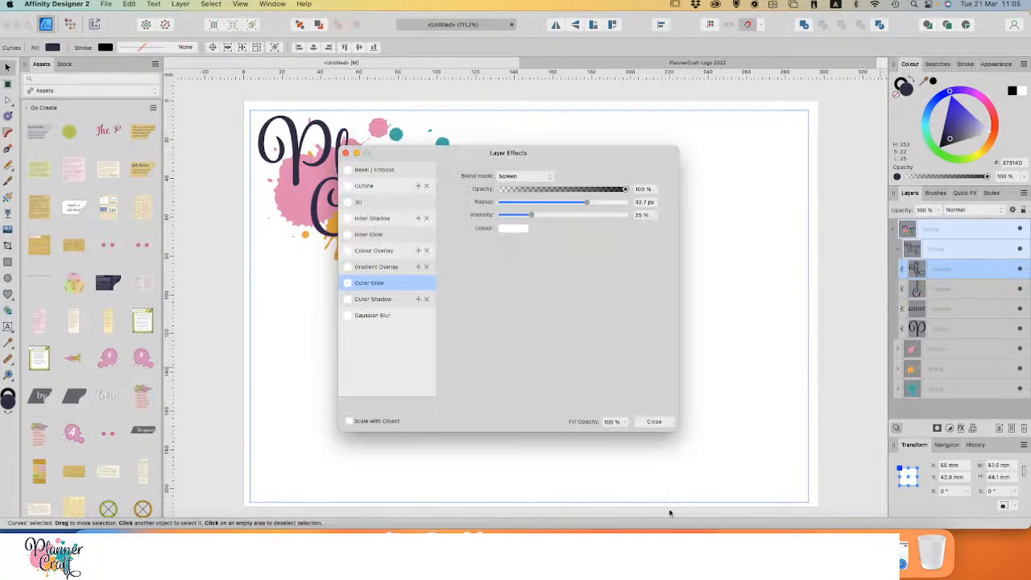
left_click(667, 422)
Step: Apply an Outer Glow with a 33 px radius and 33% intensity to the whole lettering group
left_click(963, 250)
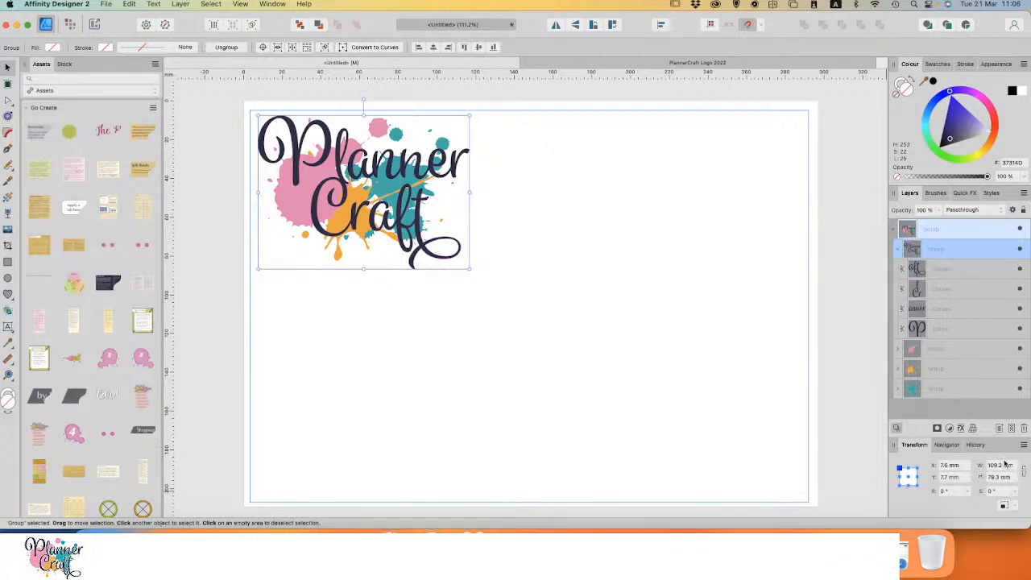
left_click(961, 428)
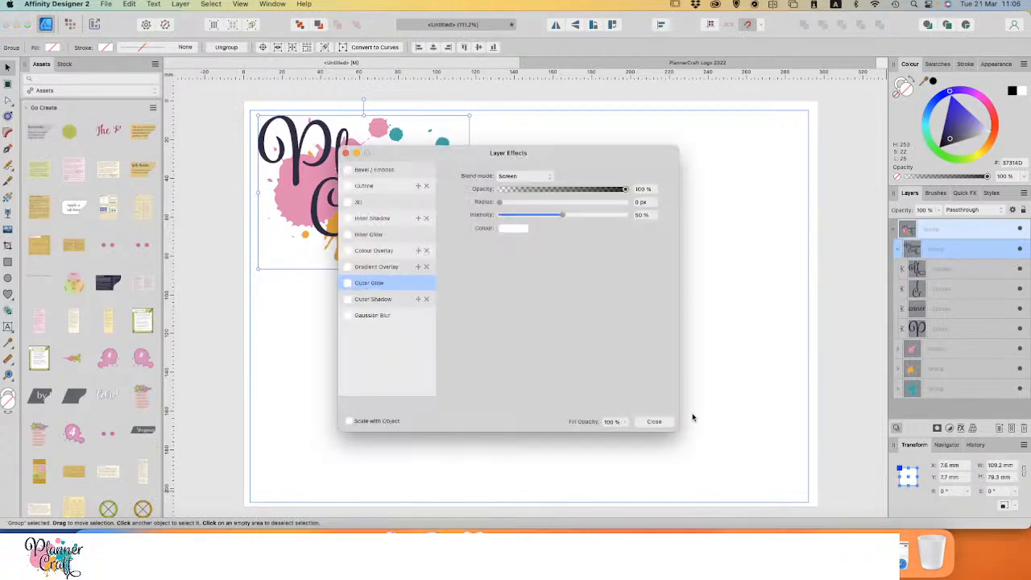
left_click_drag(467, 154, 616, 187)
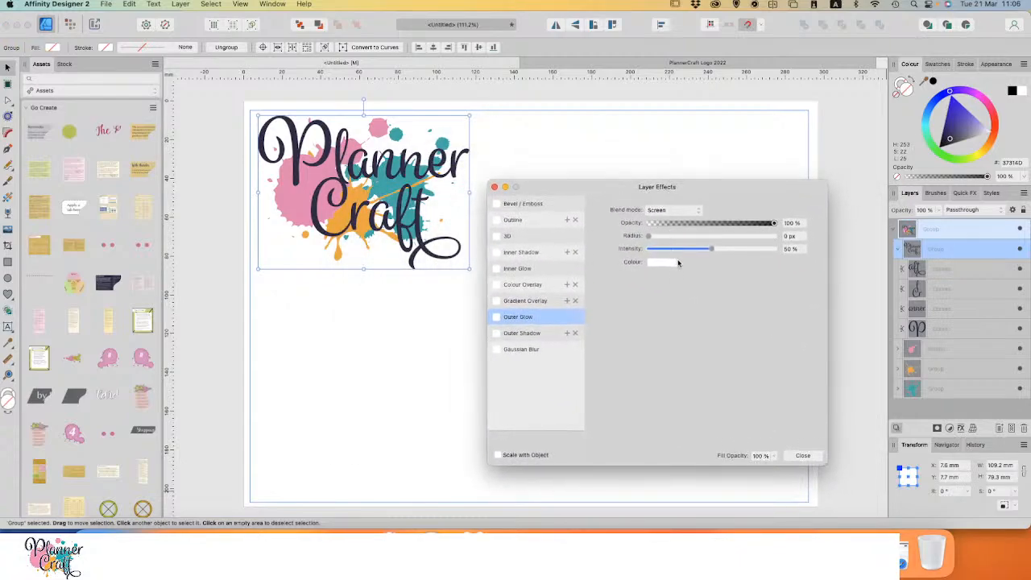
left_click(497, 317)
left_click(799, 235)
type("33")
left_click(793, 249)
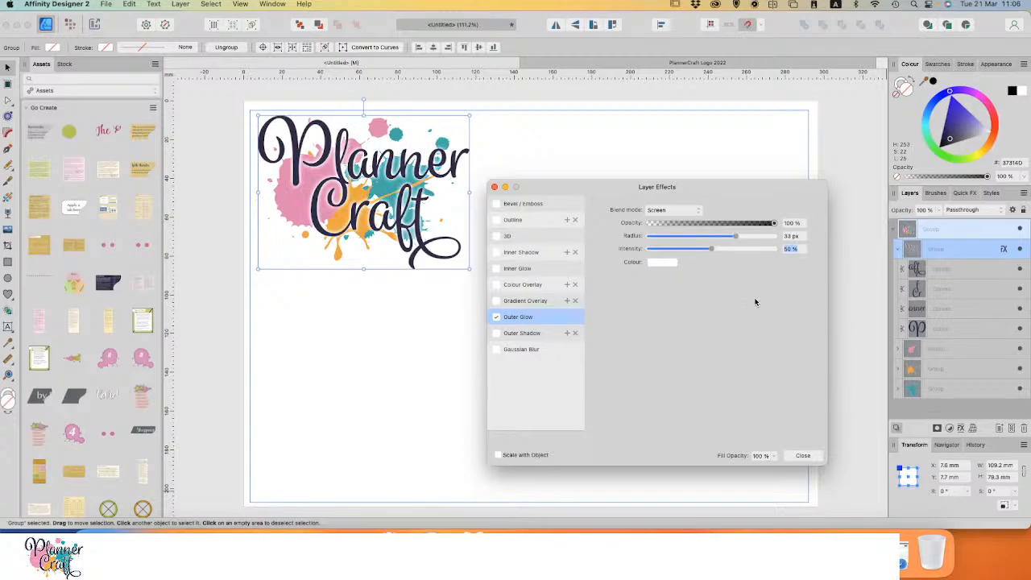
left_click_drag(711, 250, 689, 250)
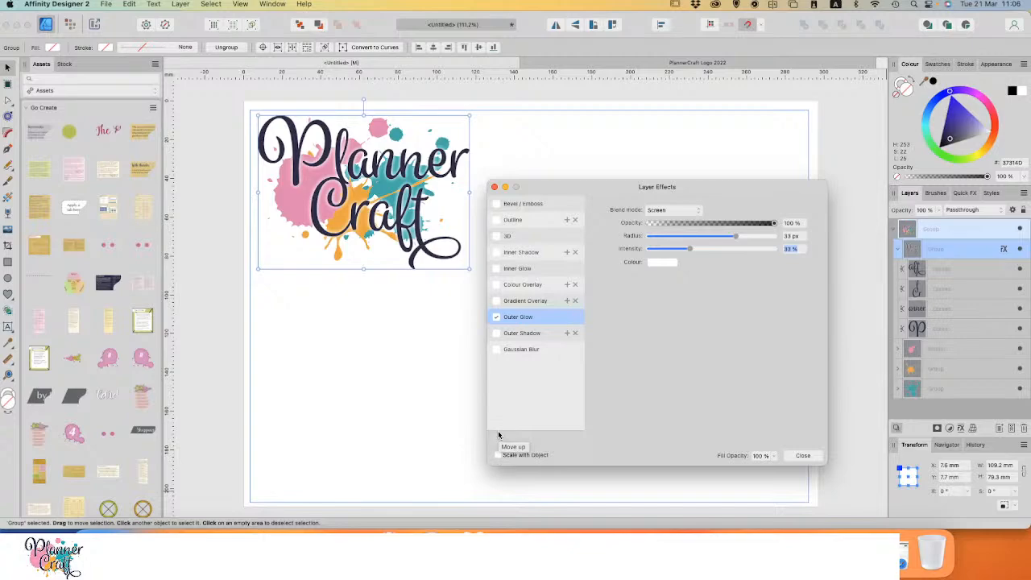
left_click(803, 456)
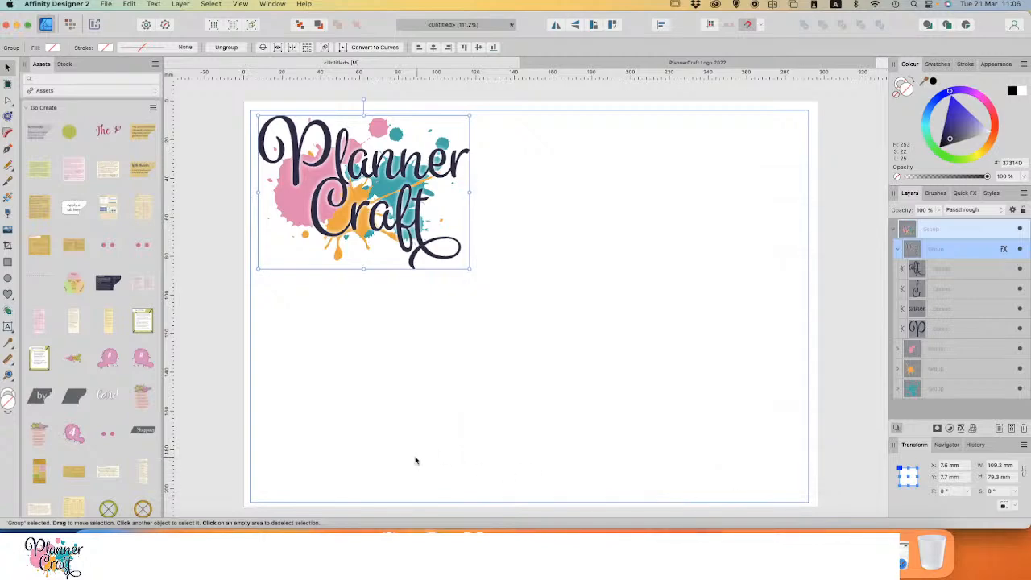
left_click(206, 286)
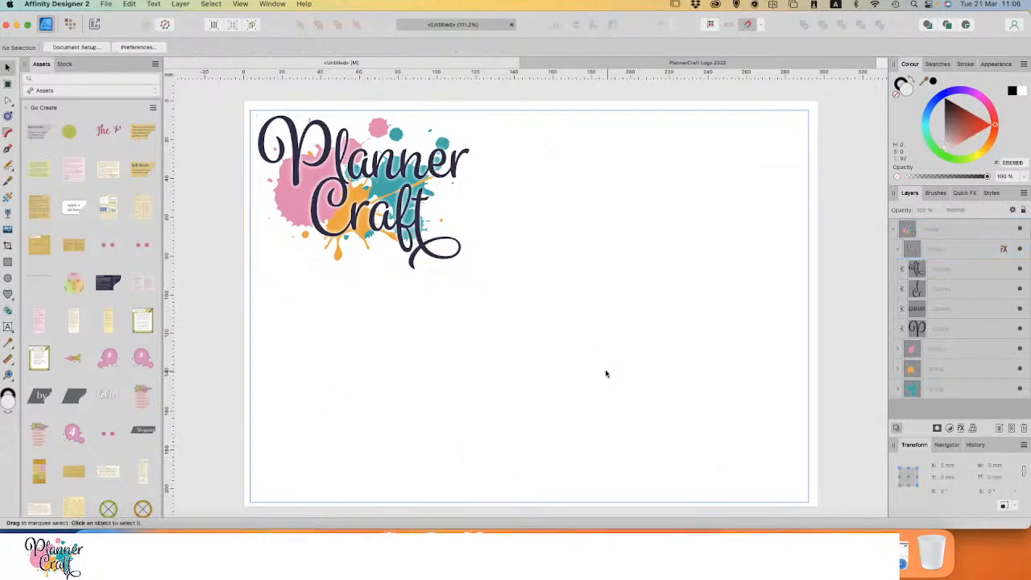
Step: Enlarge the whole logo group to about 262 mm wide, reposition it near the page centre, and collapse its layers
left_click(390, 225)
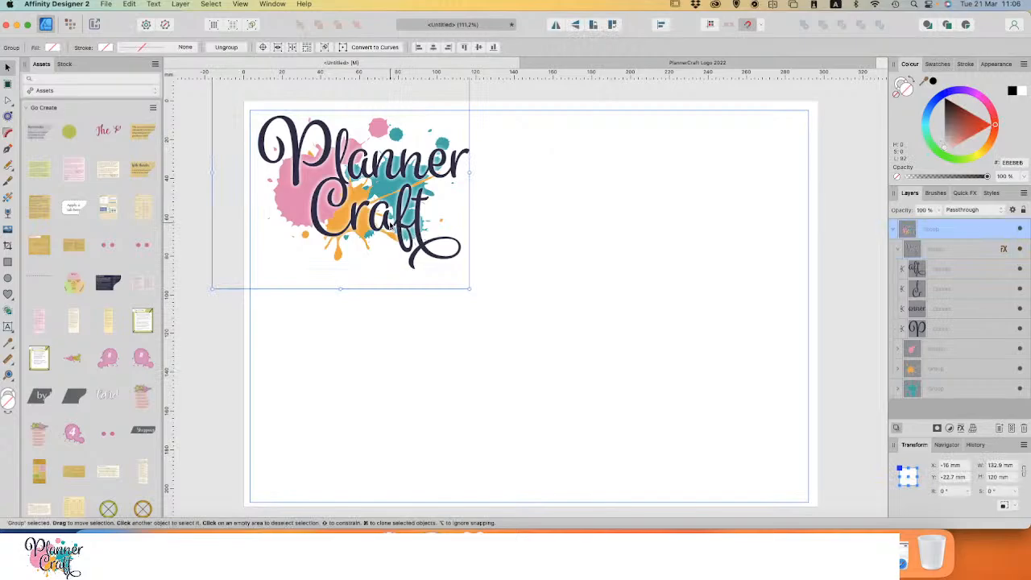
left_click_drag(470, 289, 730, 478)
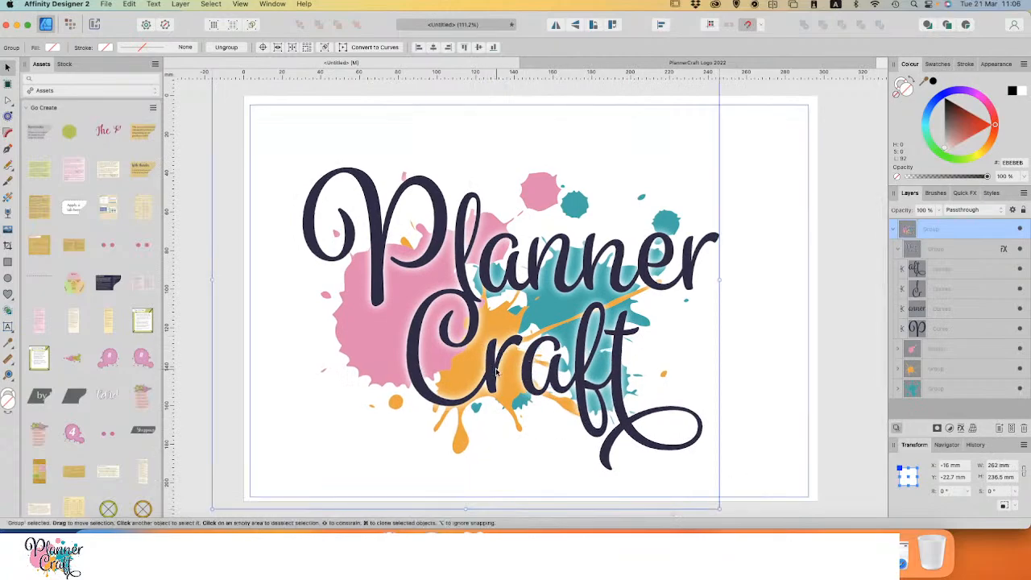
left_click_drag(496, 371, 533, 364)
left_click(203, 365)
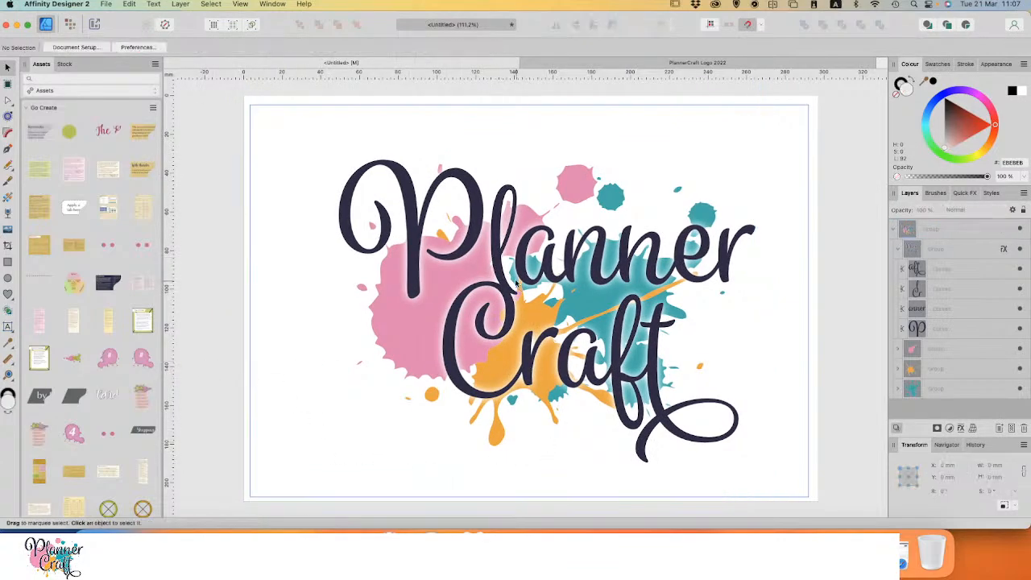
left_click_drag(587, 309, 576, 298)
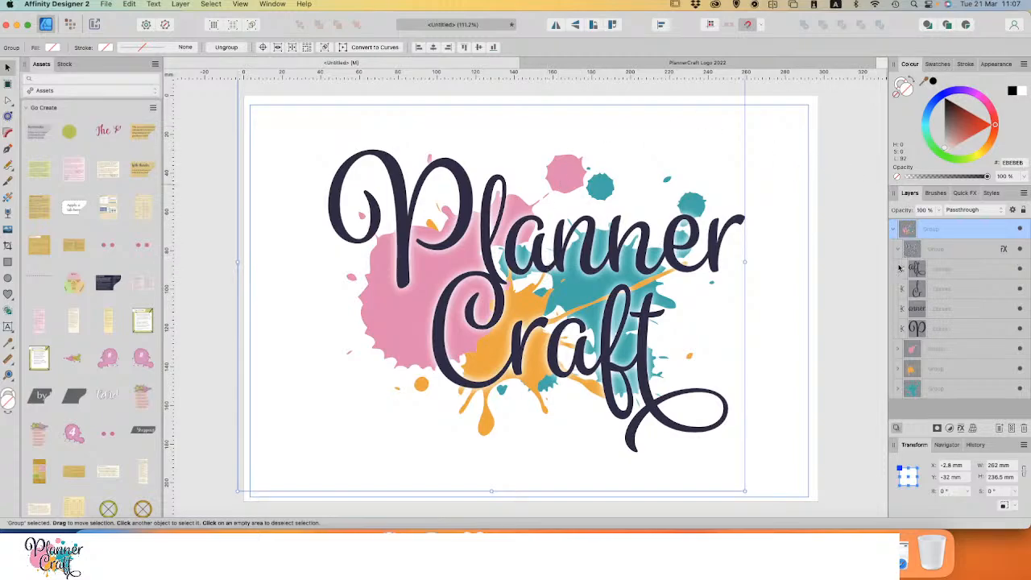
left_click(893, 231)
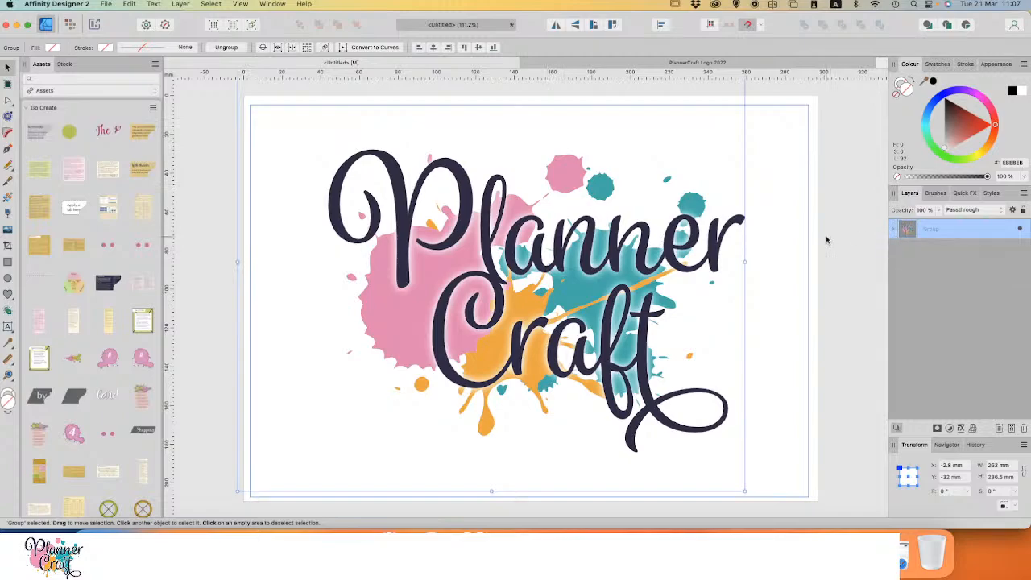
left_click(775, 259)
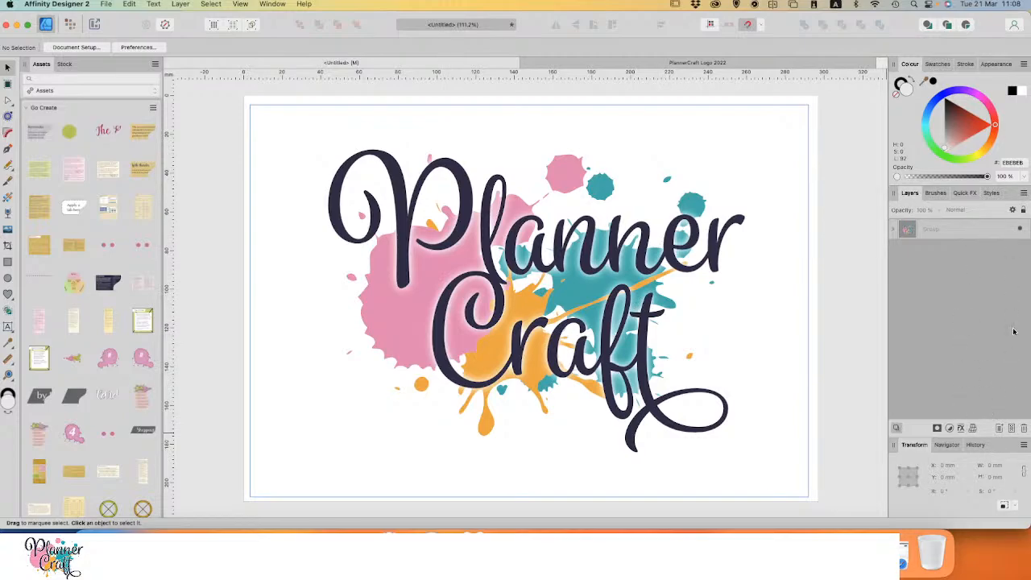
Step: Undock the Layers panel and float it over the canvas beside the logo
left_click(1024, 193)
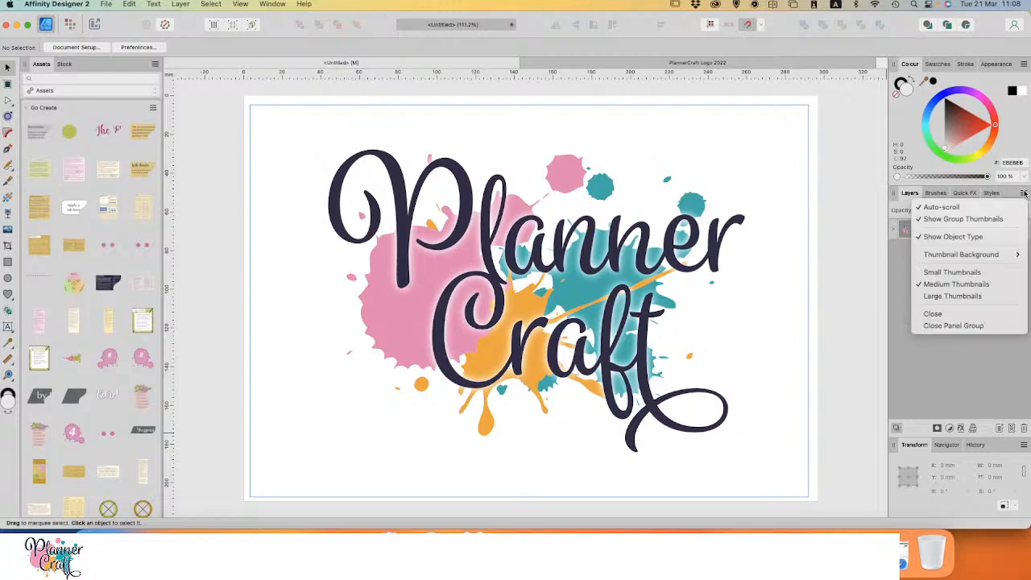
left_click(940, 355)
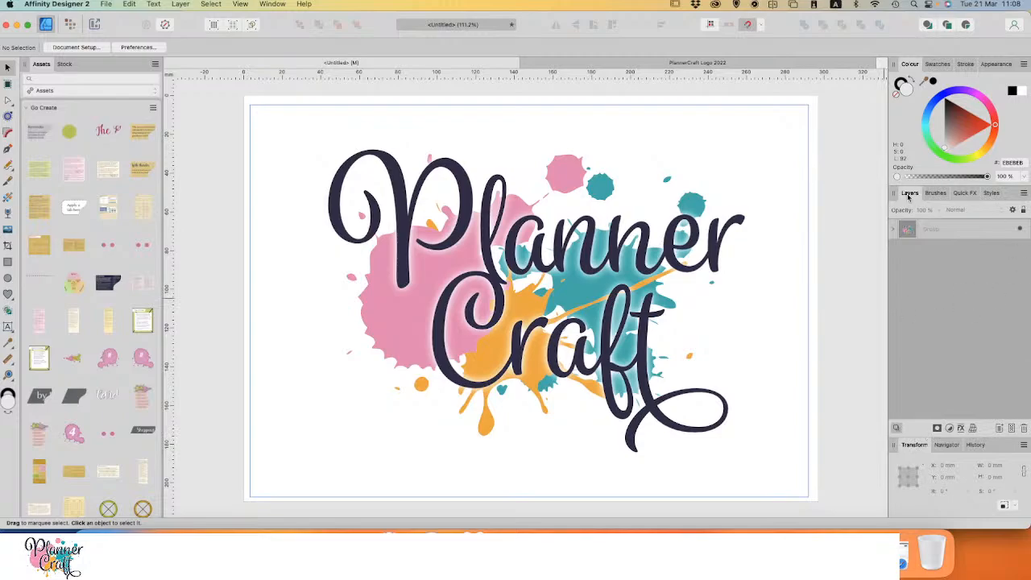
left_click_drag(908, 197, 210, 177)
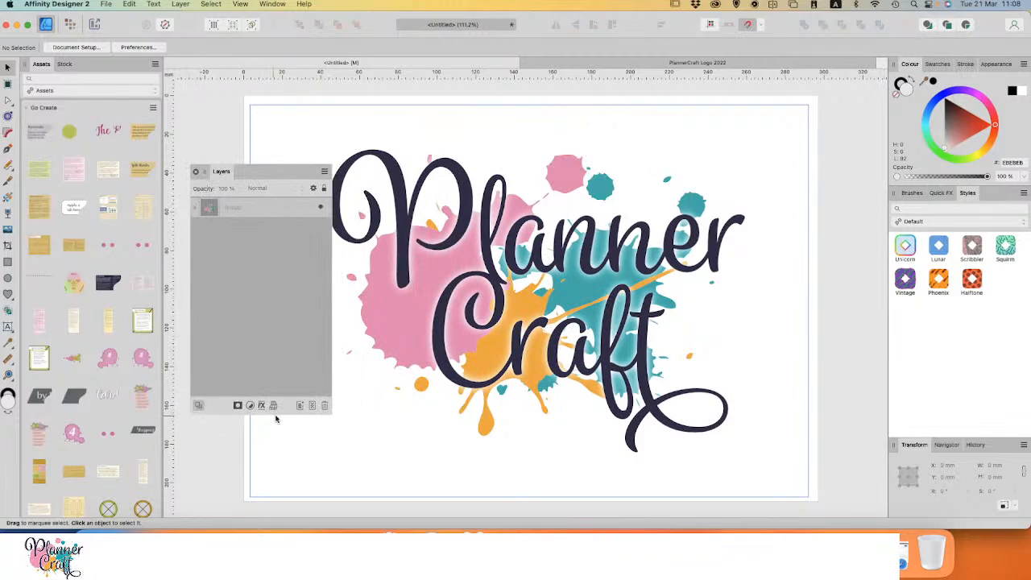
Step: Create a new layer named PRINT and move the logo group into it
left_click(300, 406)
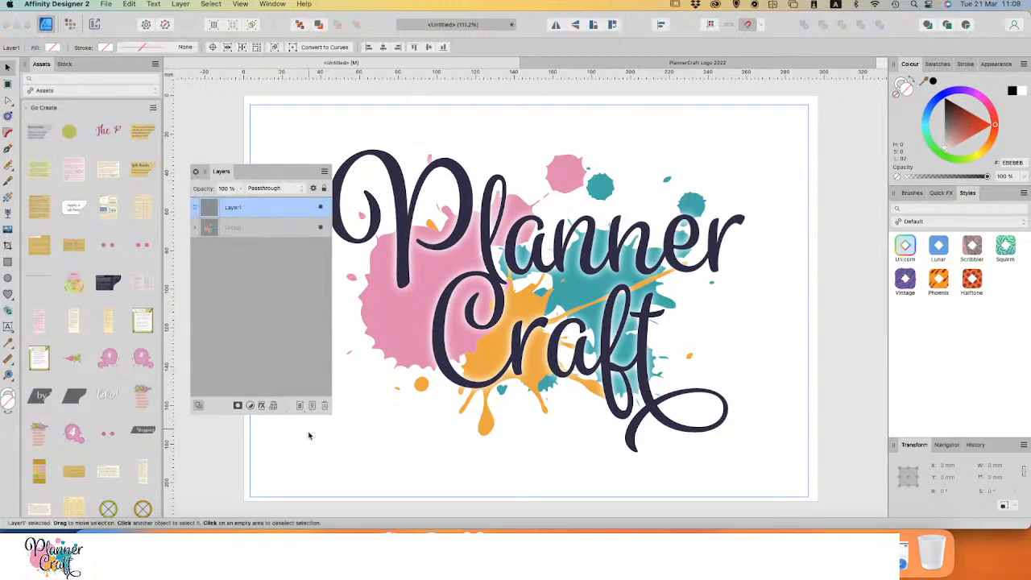
double_click(236, 209)
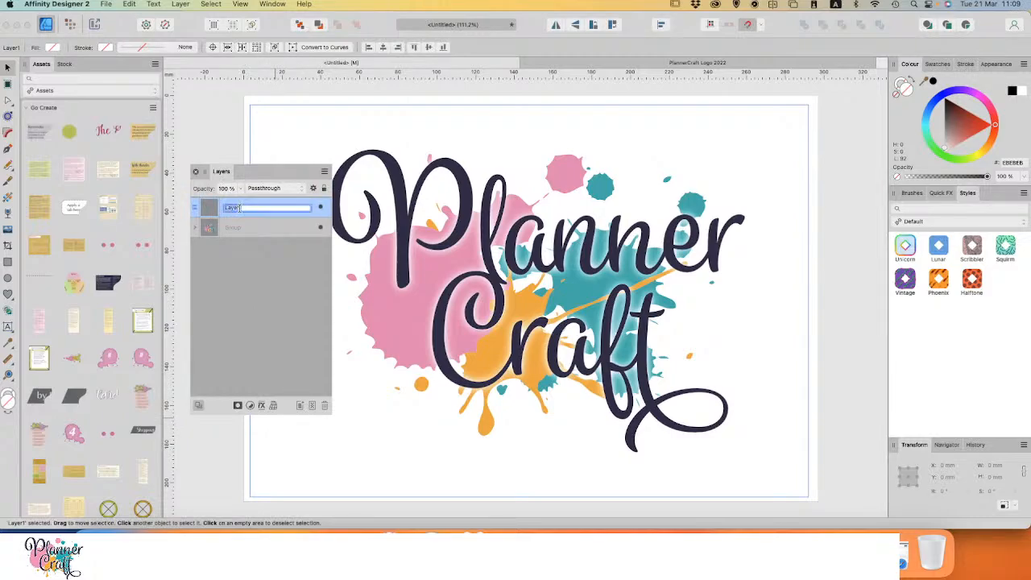
type("PRINT")
key("Return")
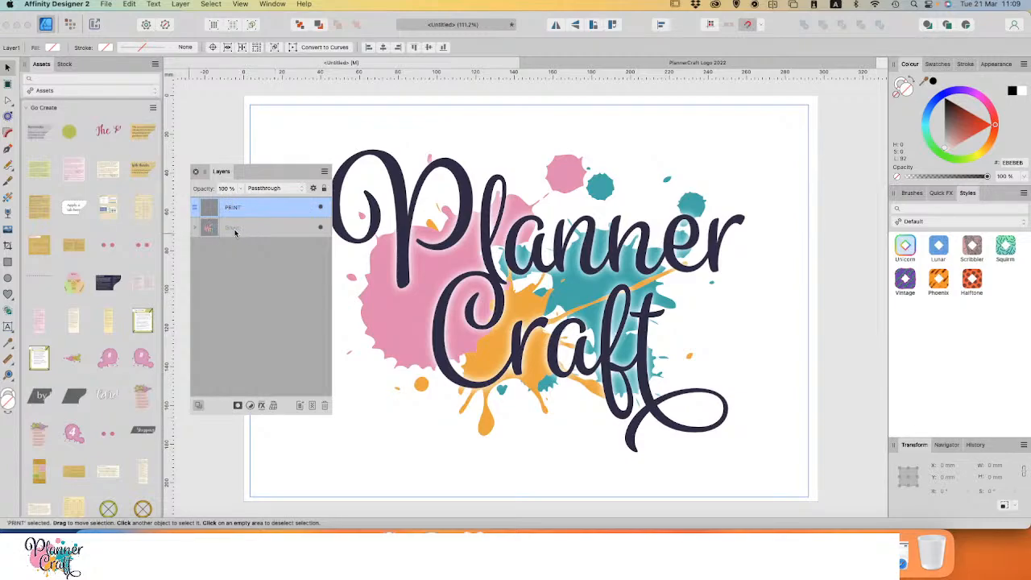
left_click_drag(235, 231, 259, 210)
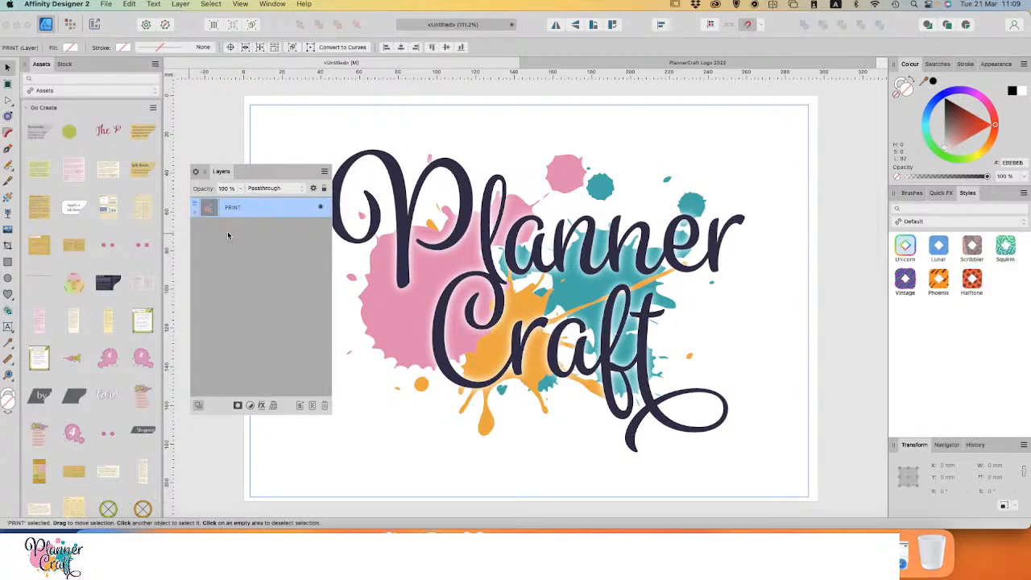
Step: Add another layer above PRINT and name it REGISTRATION
left_click(301, 406)
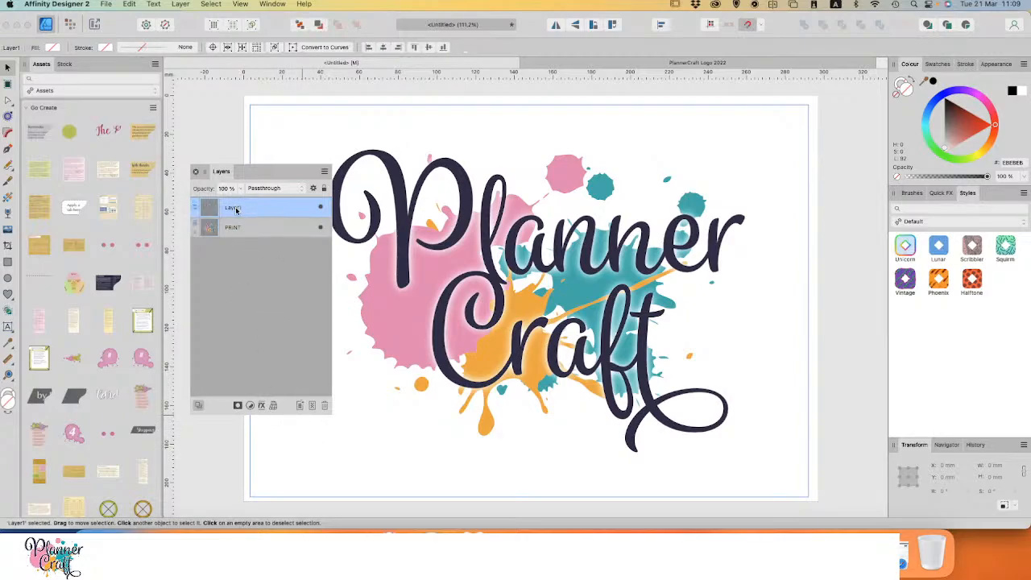
double_click(235, 208)
type("RE")
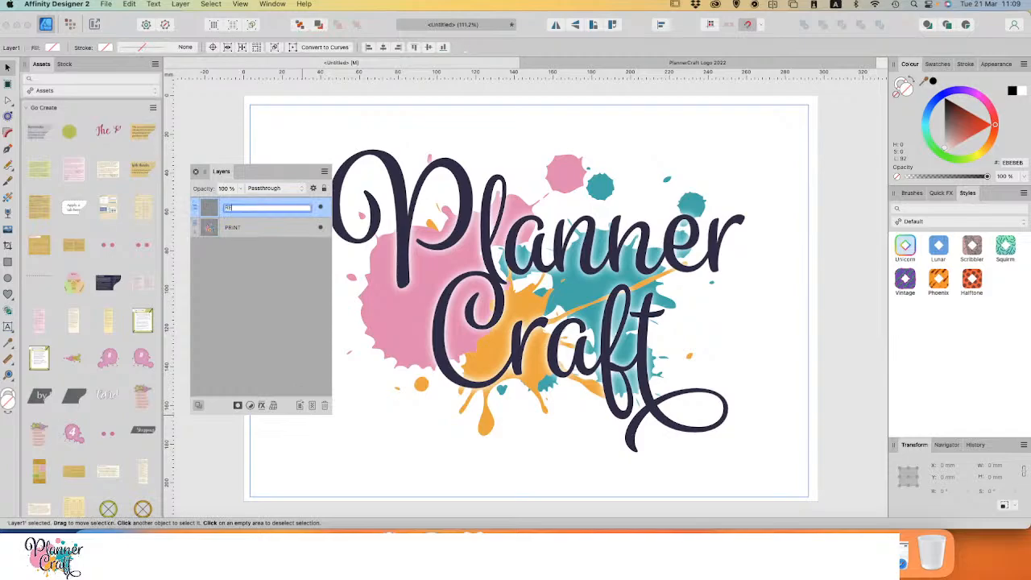
type("GISTRATION")
key("Return")
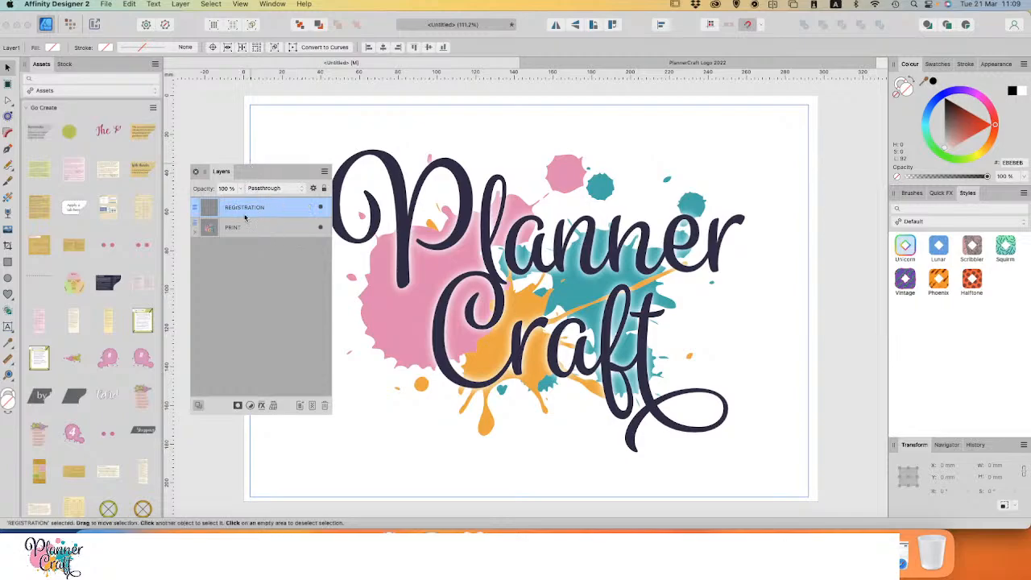
Step: Draw a square of about 5.8 mm at the upper-left margin corner on the REGISTRATION layer and fill it black
left_click(8, 263)
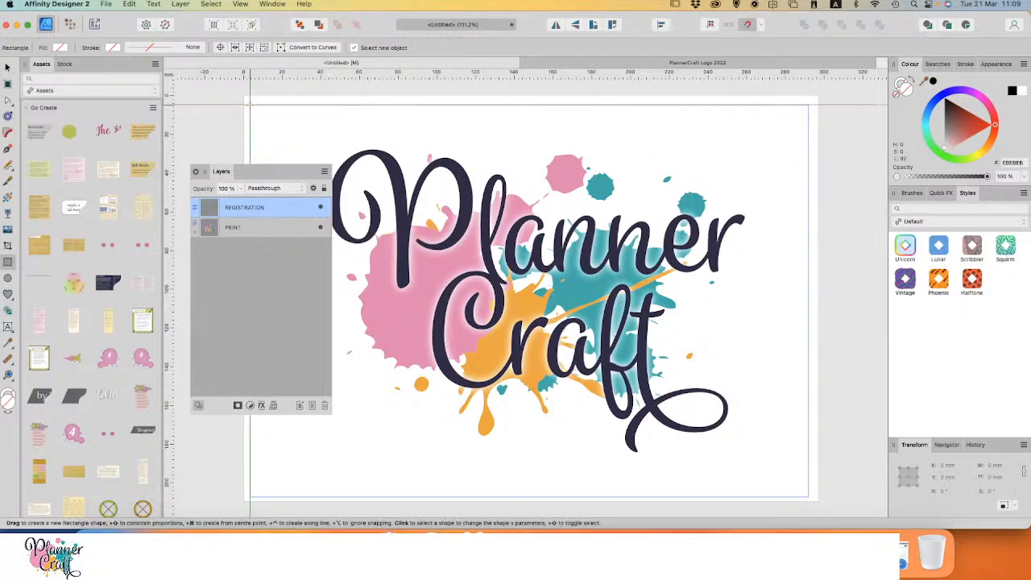
left_click_drag(250, 105, 257, 118)
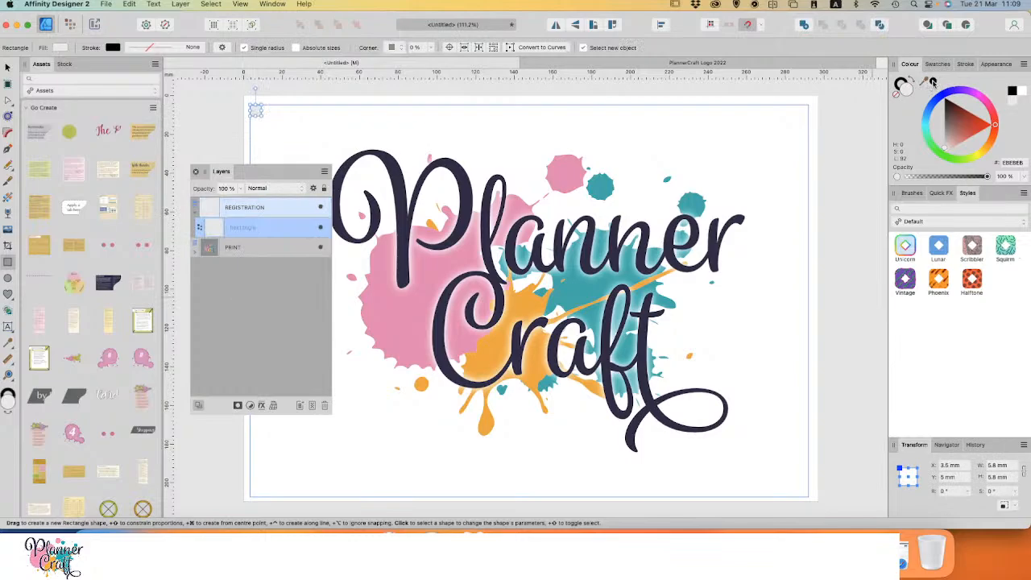
left_click(932, 83)
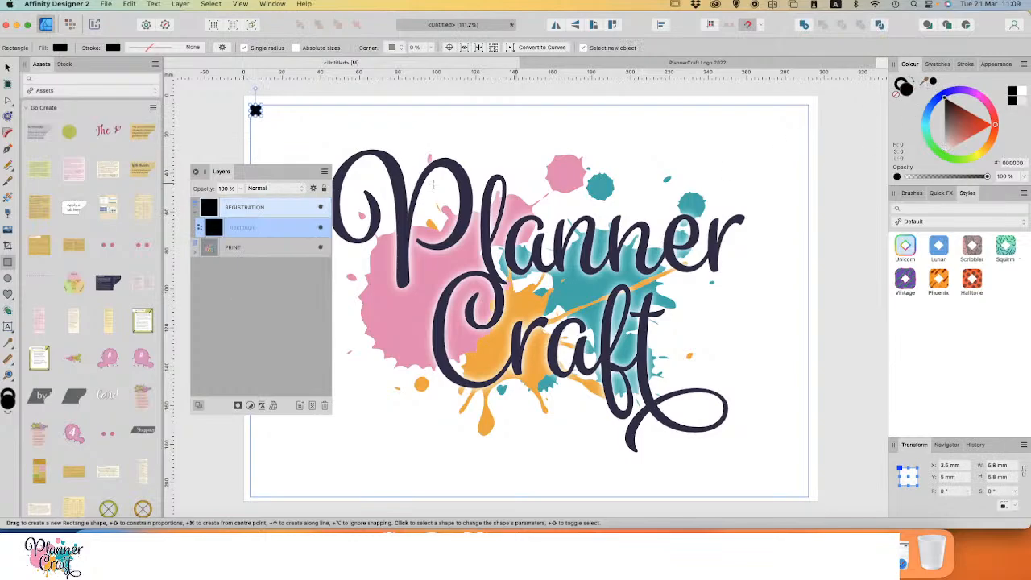
left_click(8, 68)
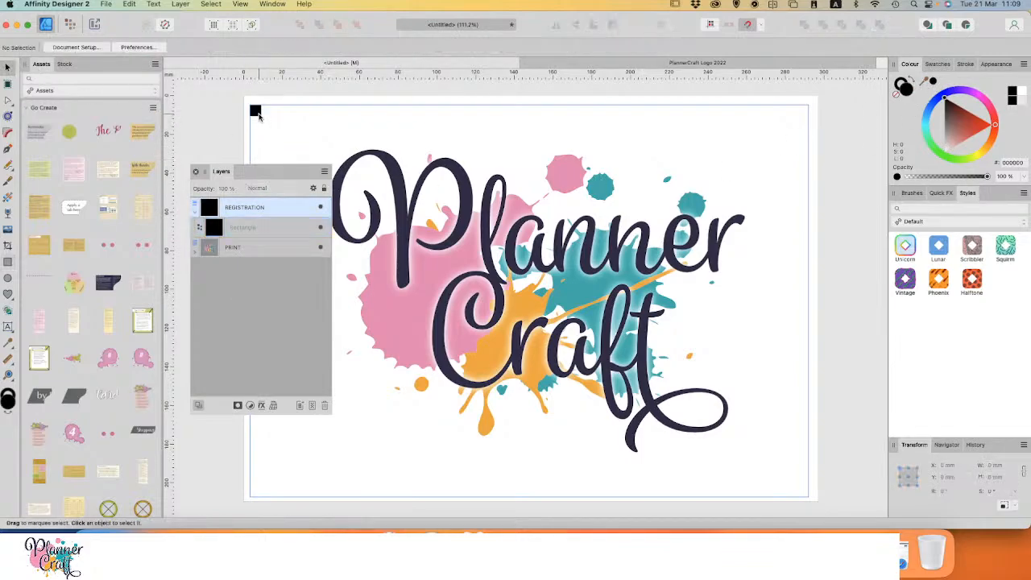
Step: Copy the black square to the other three margin corners of the page
left_click_drag(259, 117, 258, 114)
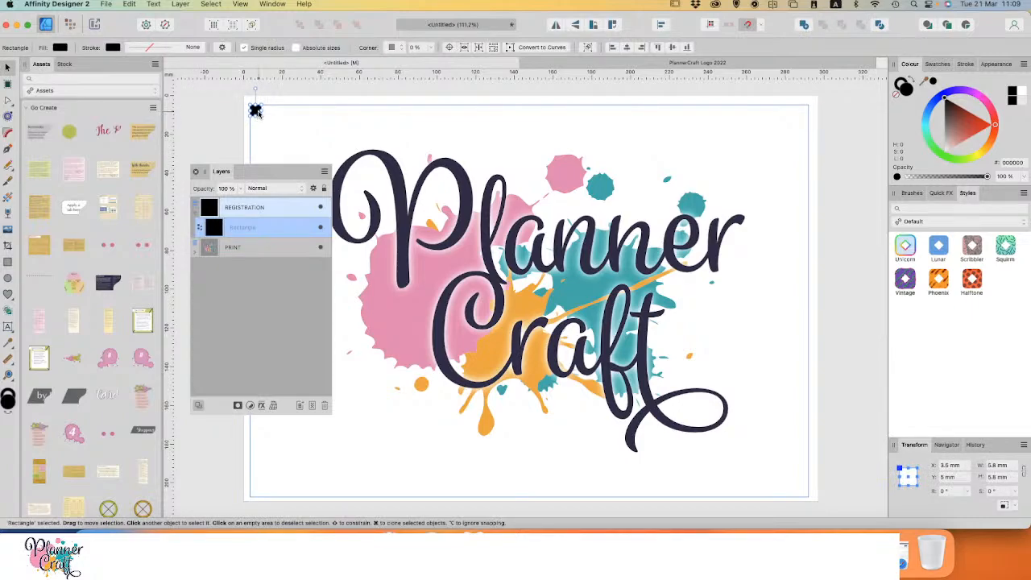
left_click_drag(256, 112, 804, 491)
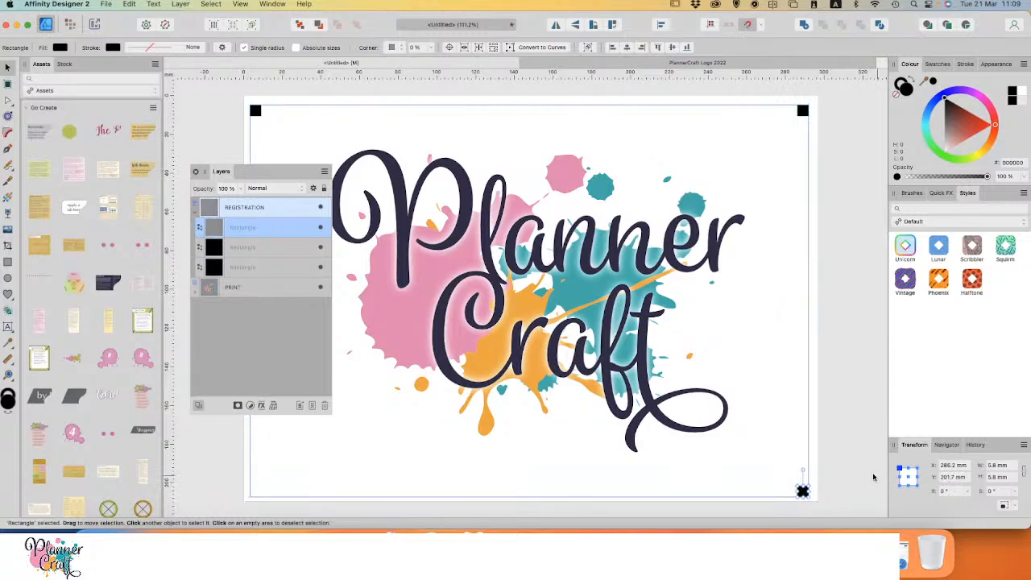
left_click(850, 466)
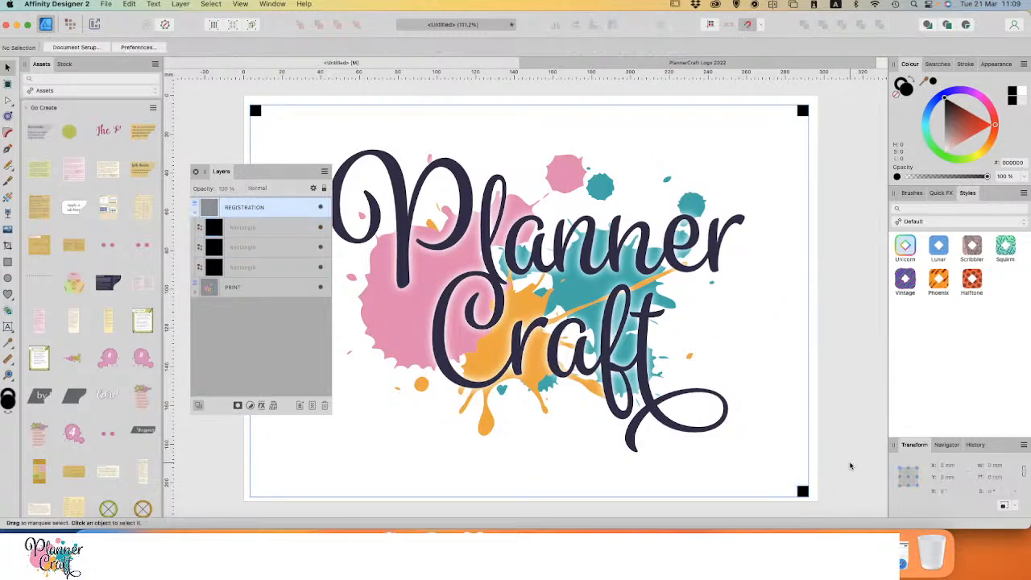
left_click(803, 491)
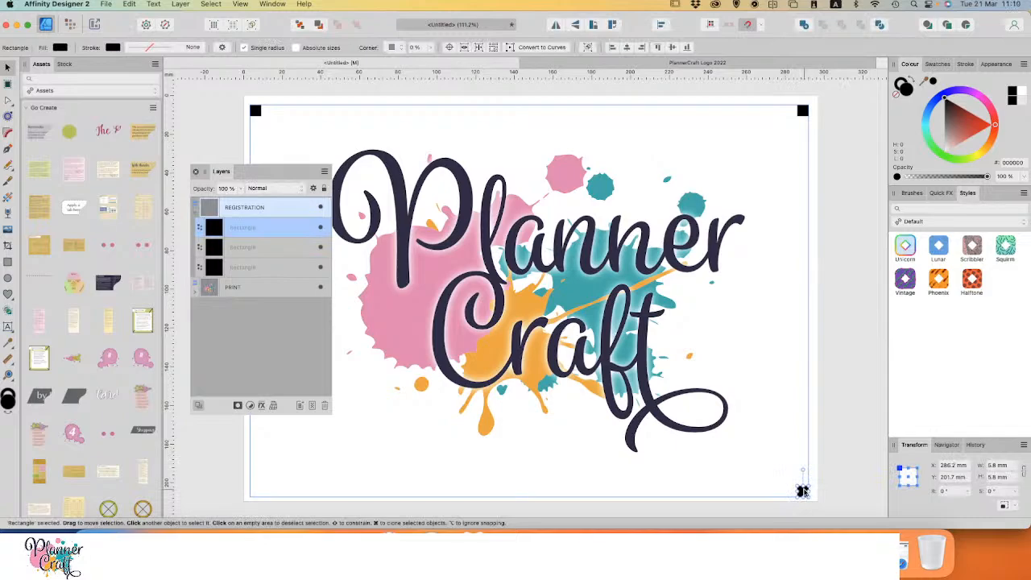
left_click_drag(803, 492, 255, 491)
left_click(216, 484)
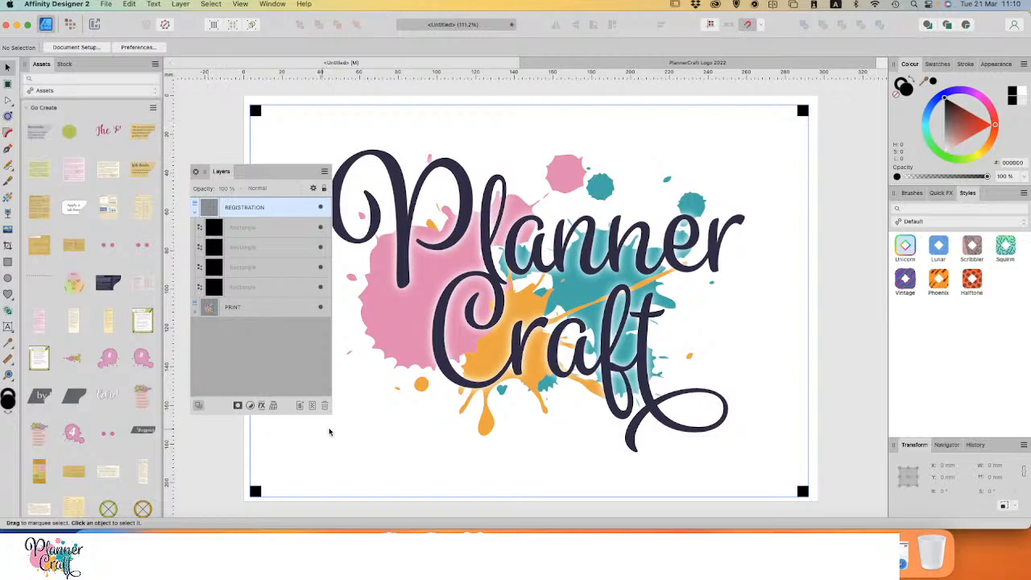
Step: Group the four corner squares, lock the group, and collapse the REGISTRATION layer
left_click(275, 234)
left_click(271, 288, "shift")
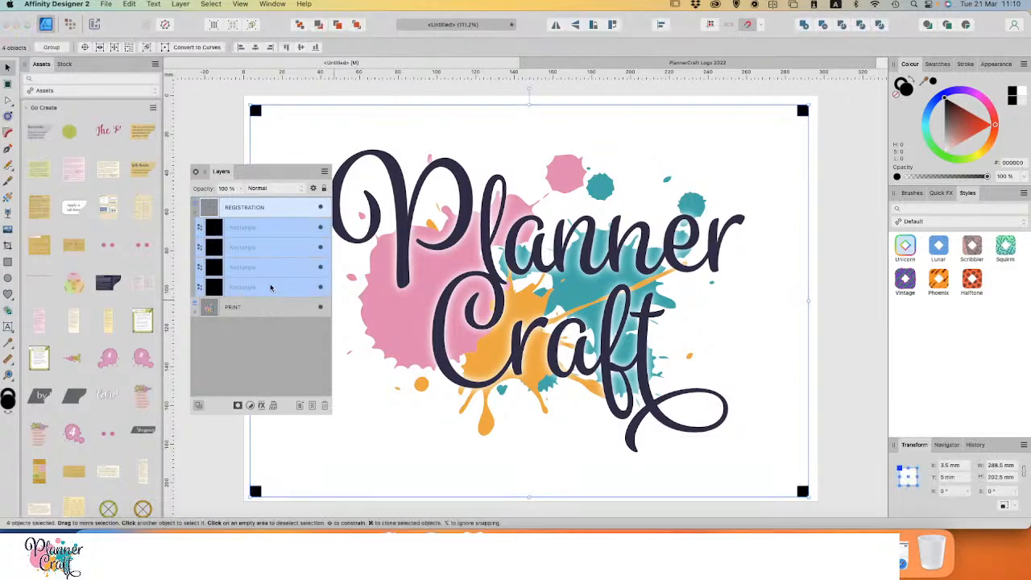
key("super+g")
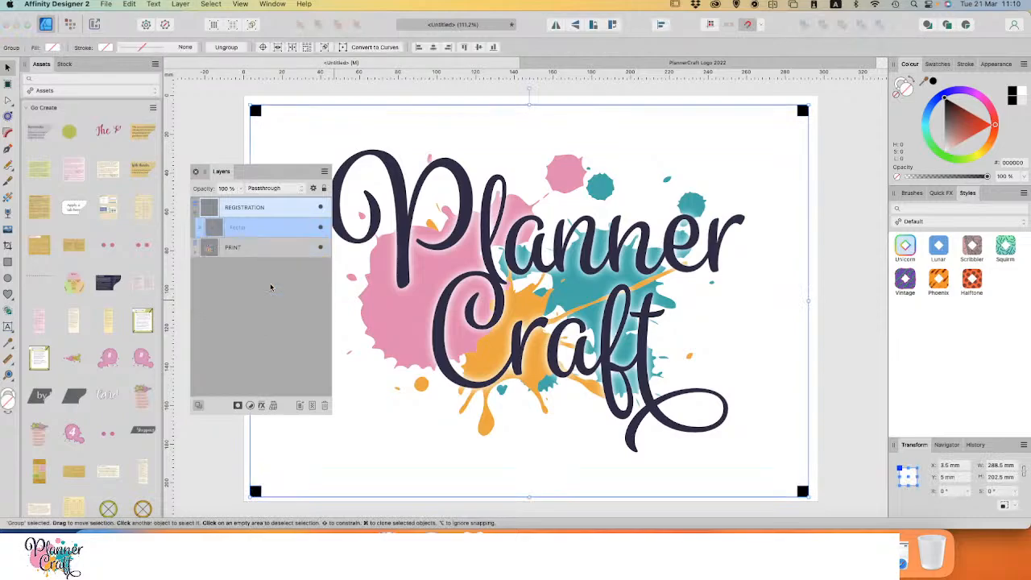
left_click(325, 191)
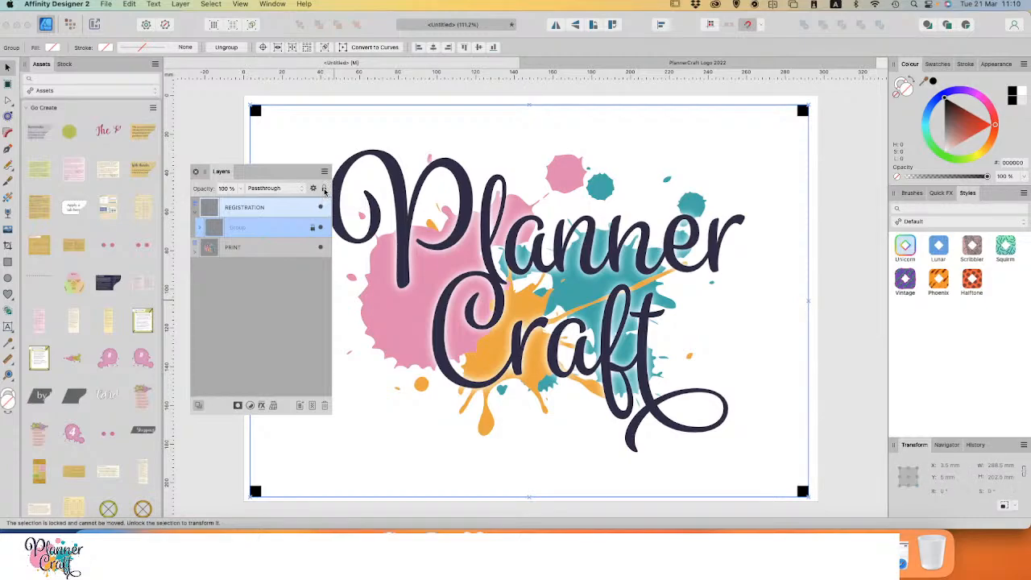
left_click(235, 127)
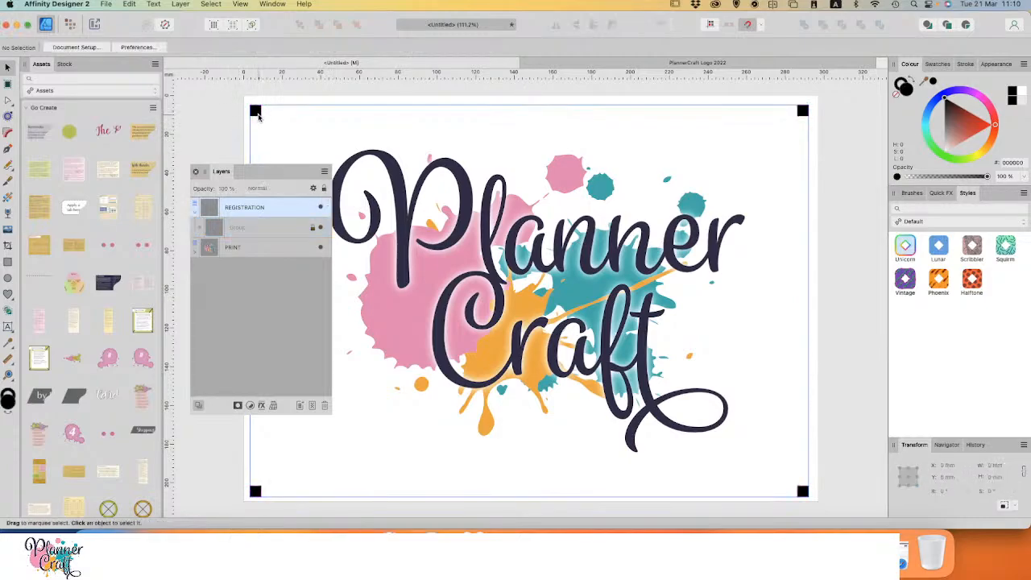
left_click(197, 211)
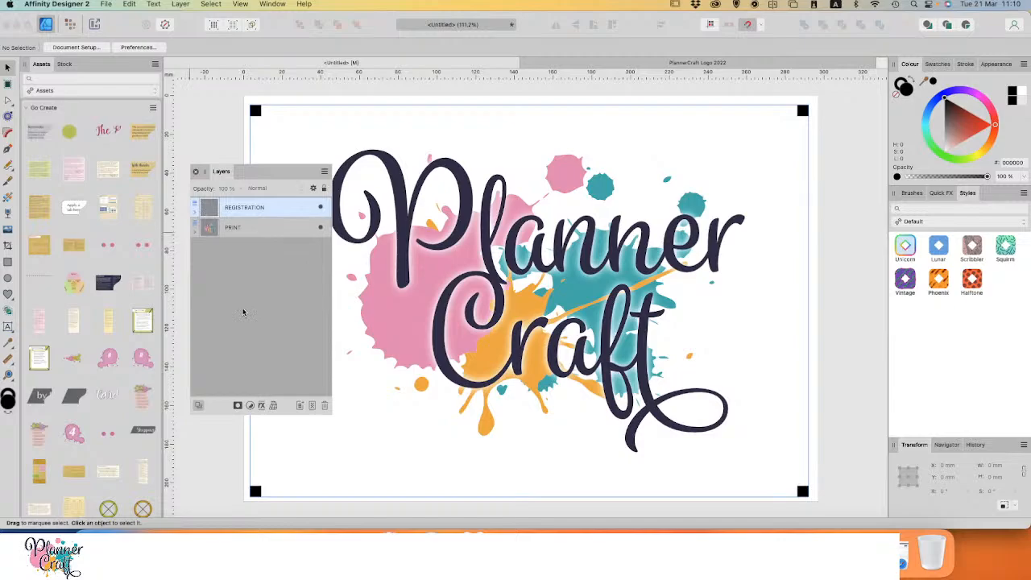
Step: Add a new layer above REGISTRATION, name it CUT, and clear the selection
left_click(300, 405)
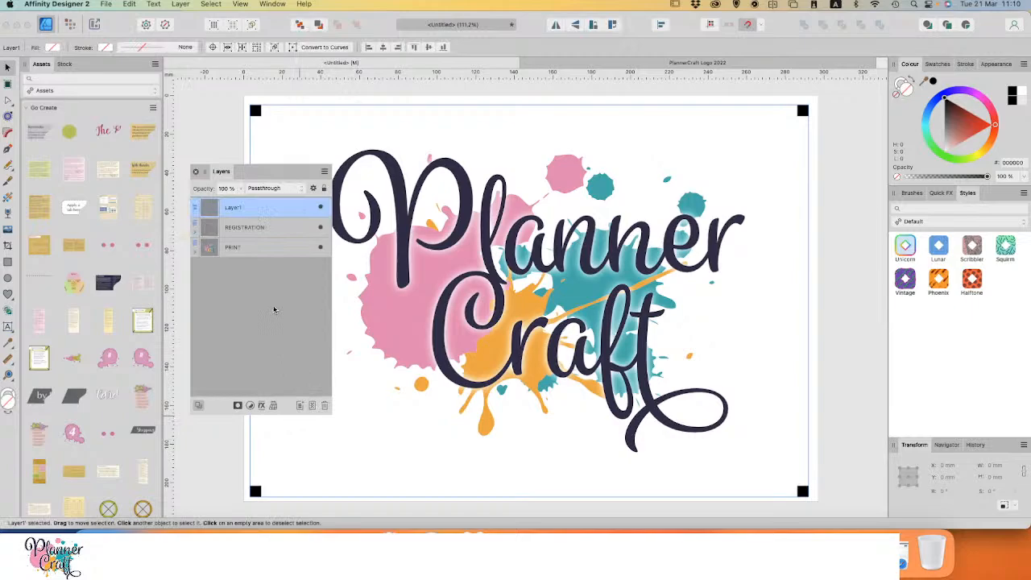
double_click(239, 209)
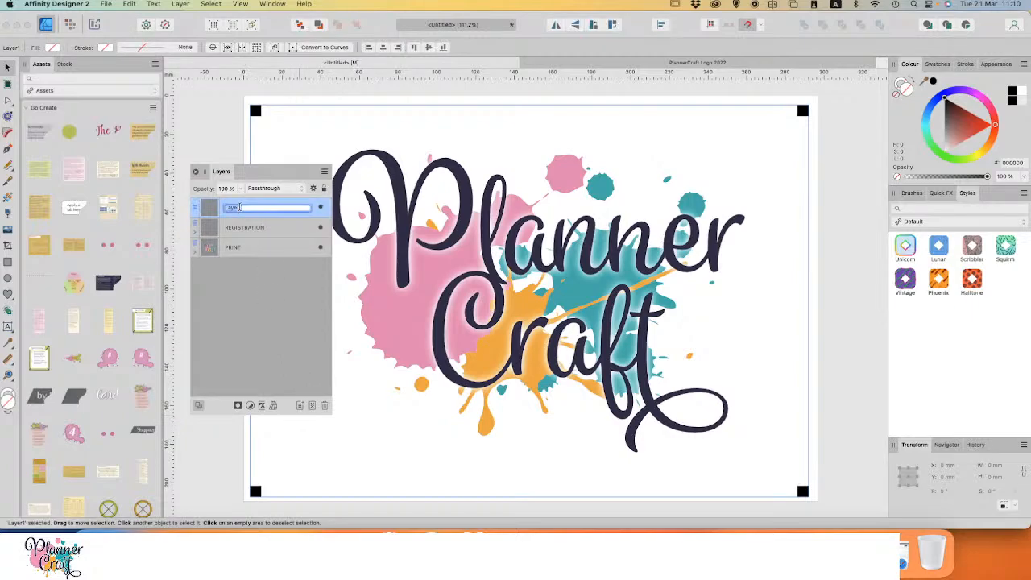
type("CUT")
key("Return")
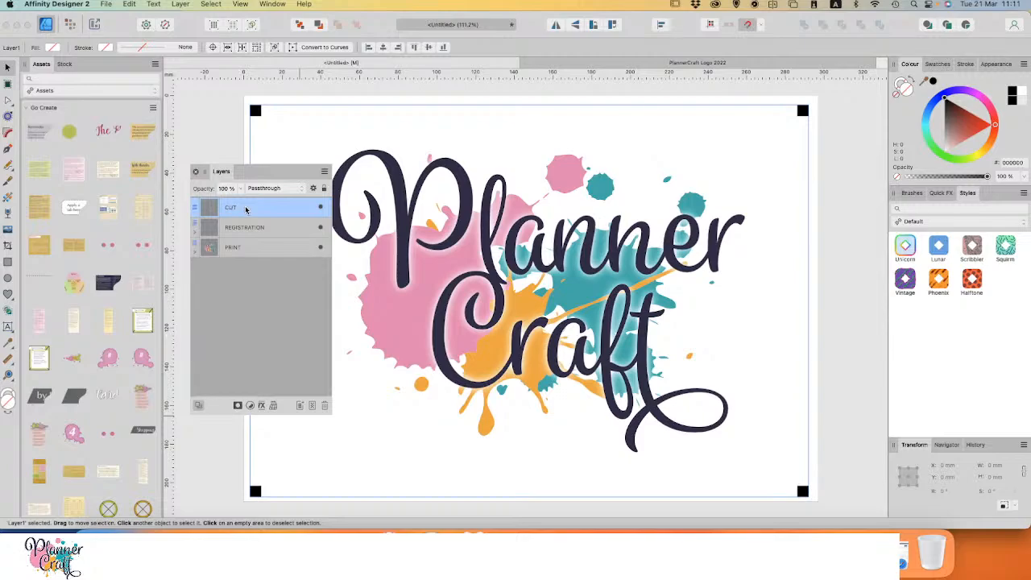
left_click(286, 211)
left_click(211, 133)
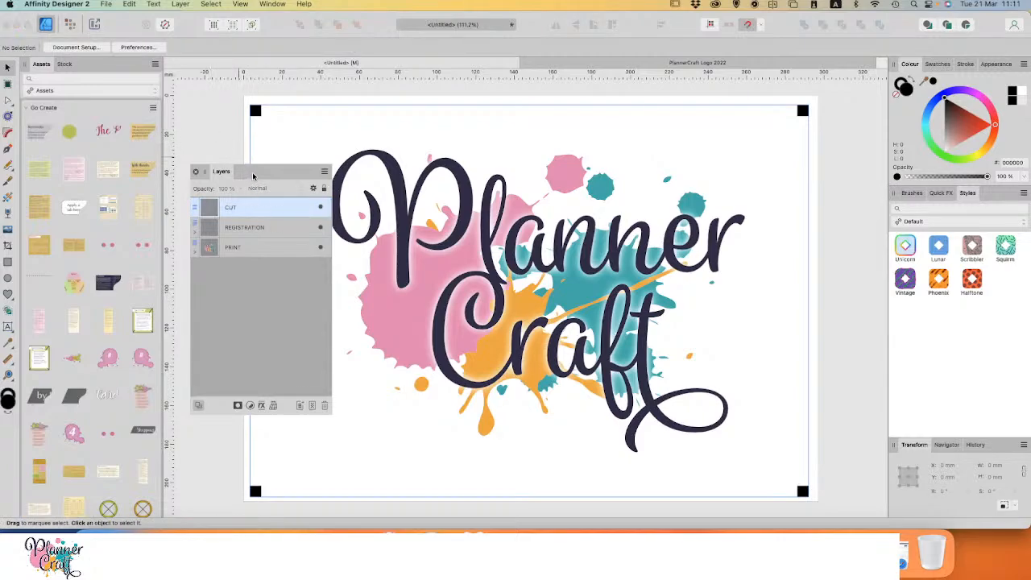
Step: Duplicate the logo group inside the PRINT layer and move the copy into the CUT layer
left_click_drag(246, 170, 159, 127)
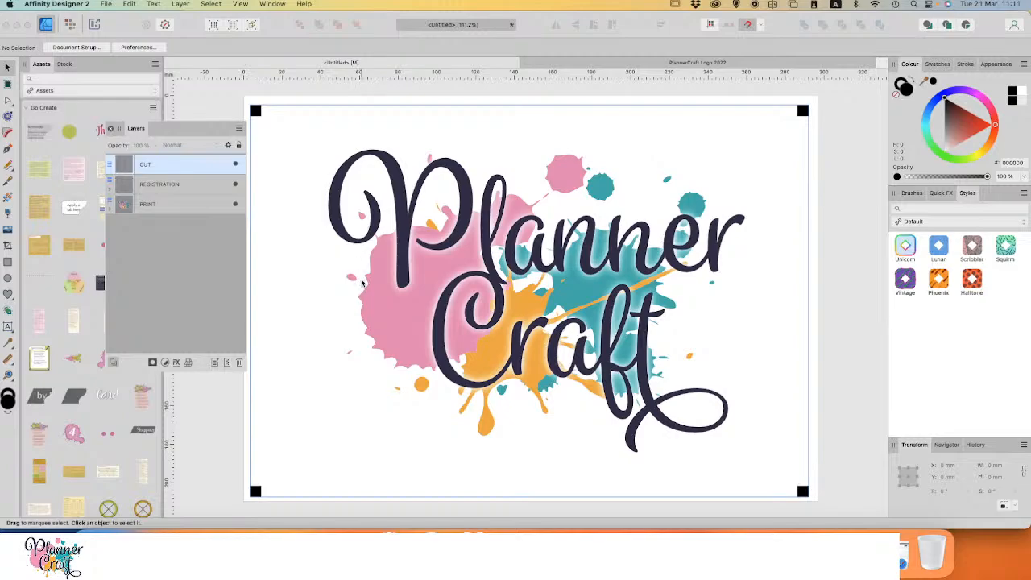
left_click(112, 209)
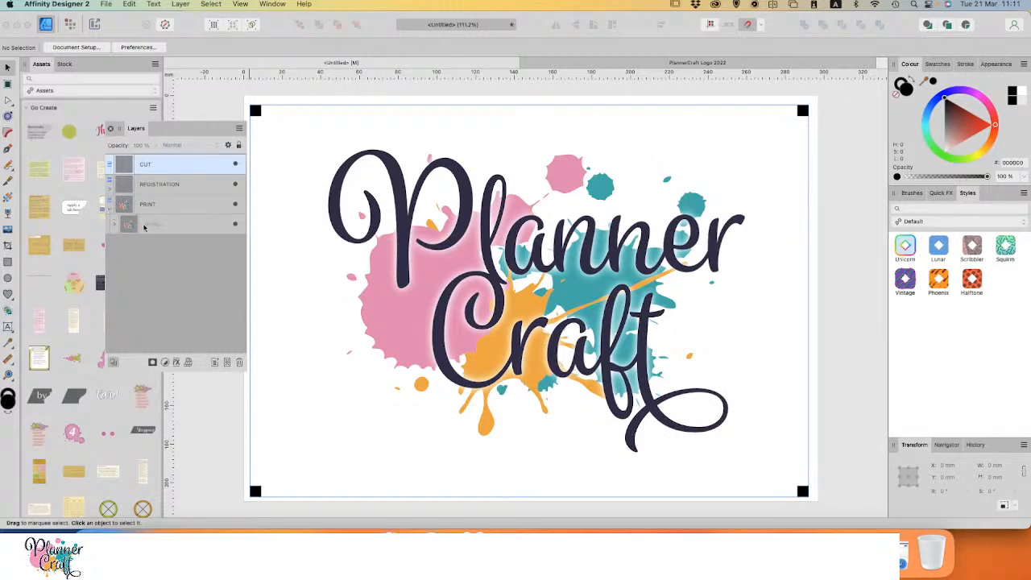
left_click(115, 224)
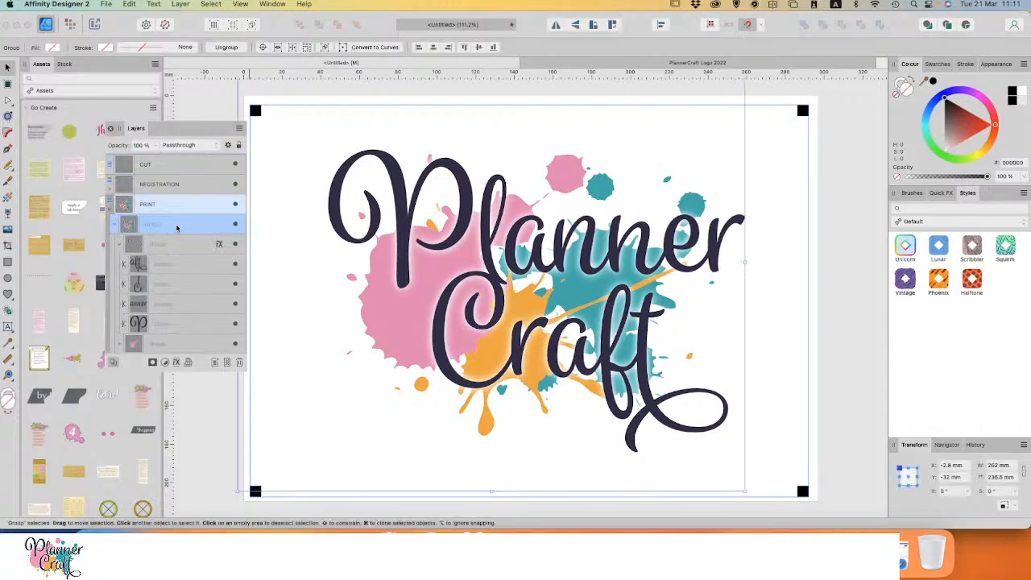
left_click(177, 225)
key("super+g")
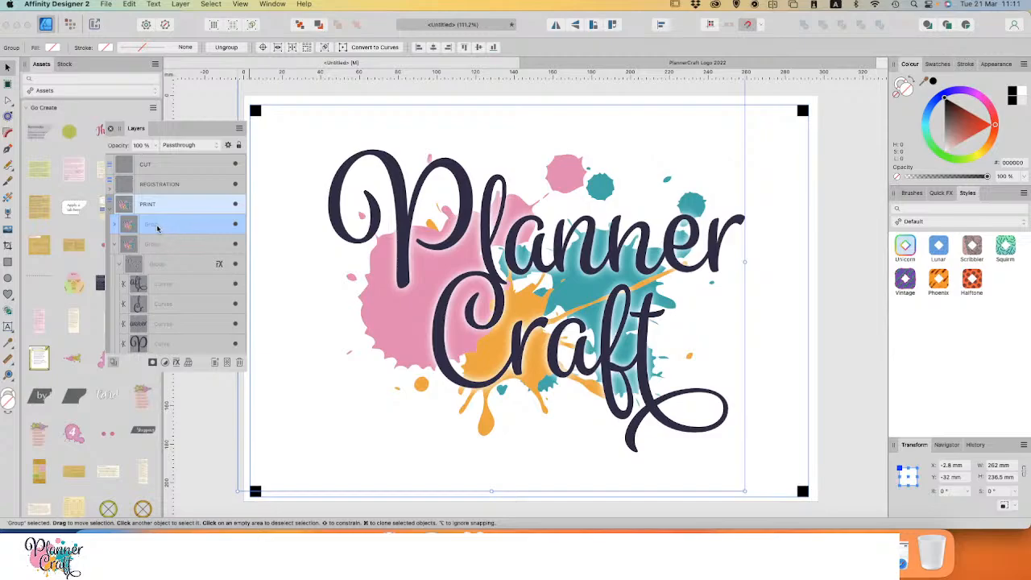
left_click_drag(155, 229, 171, 165)
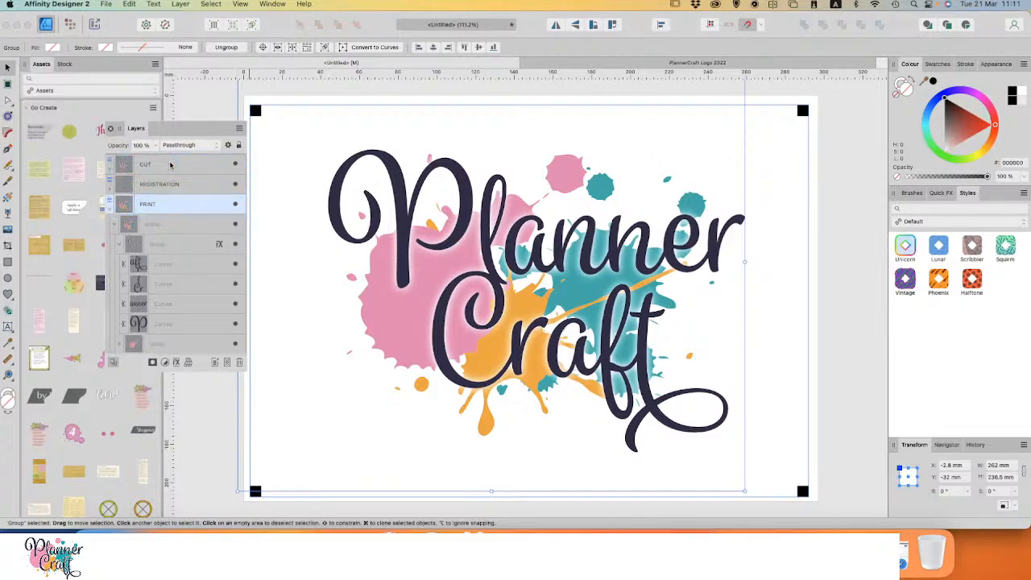
Step: Collapse the PRINT layer and expand the CUT layer and its logo group
left_click(109, 211)
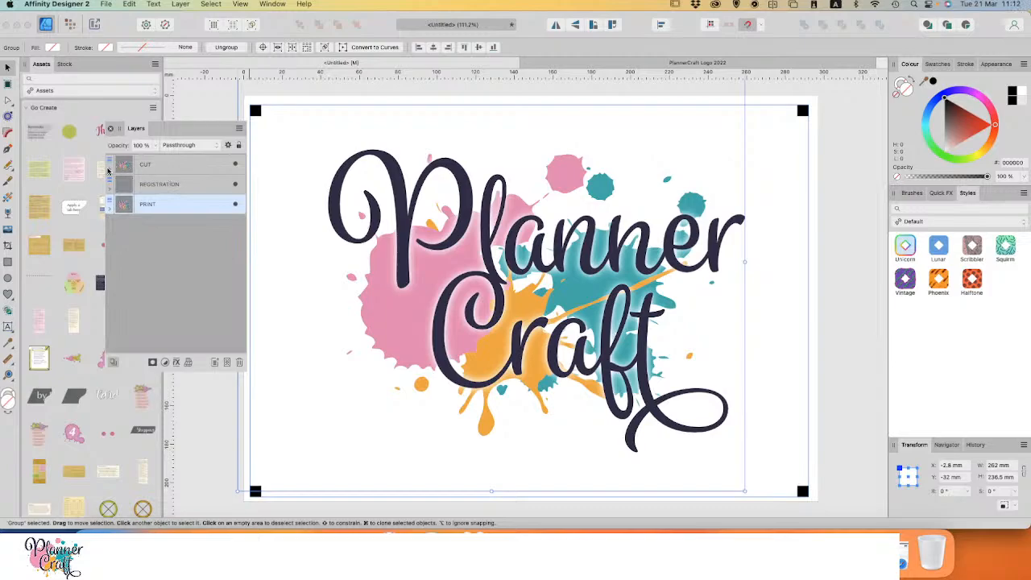
left_click(108, 172)
left_click(115, 185)
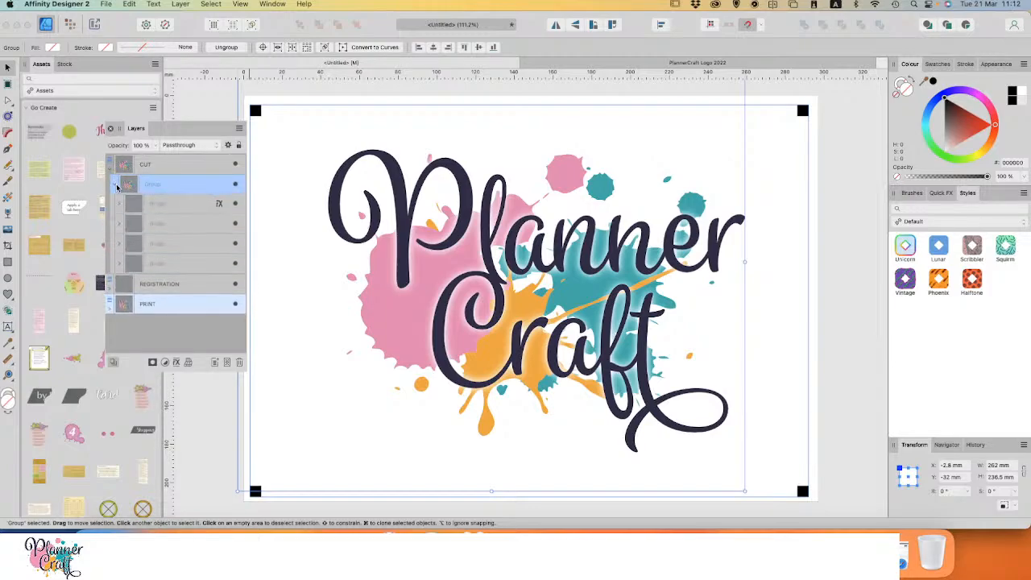
Step: Lock the logo group inside the PRINT layer, collapse that group, and clear the selection
left_click(110, 307)
scroll(185, 308, "down", 2)
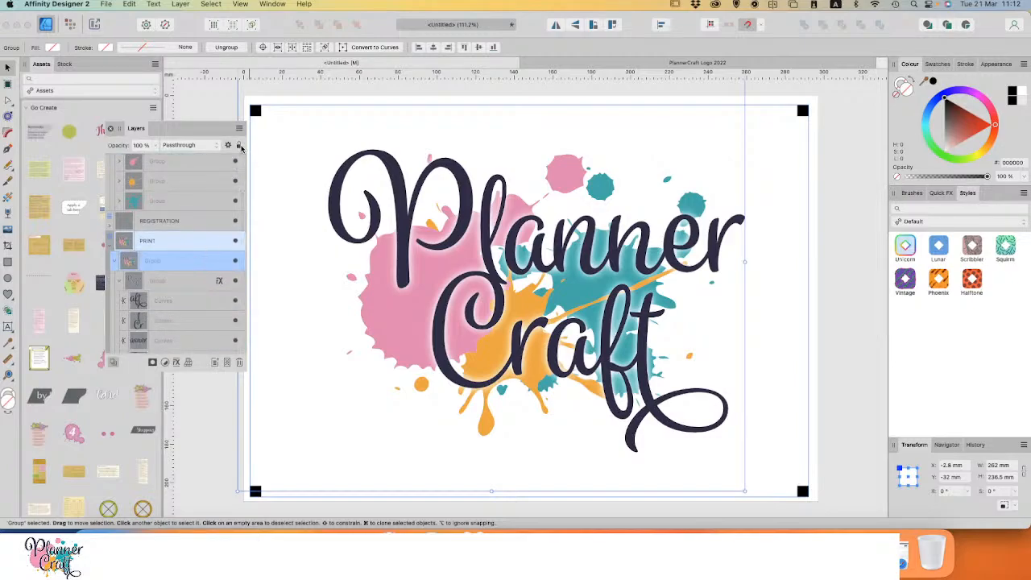
left_click(239, 146)
left_click(115, 263)
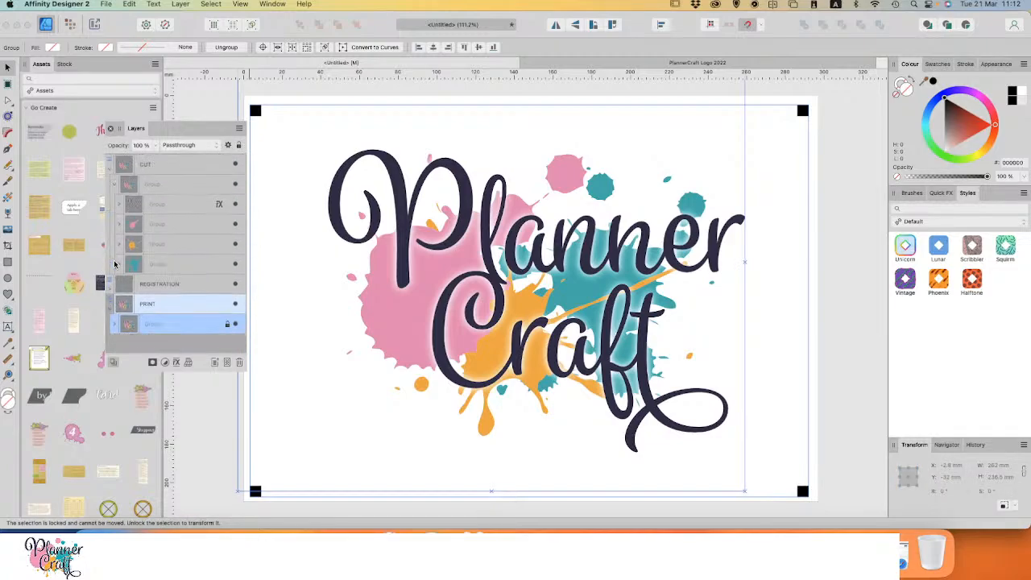
left_click(163, 351)
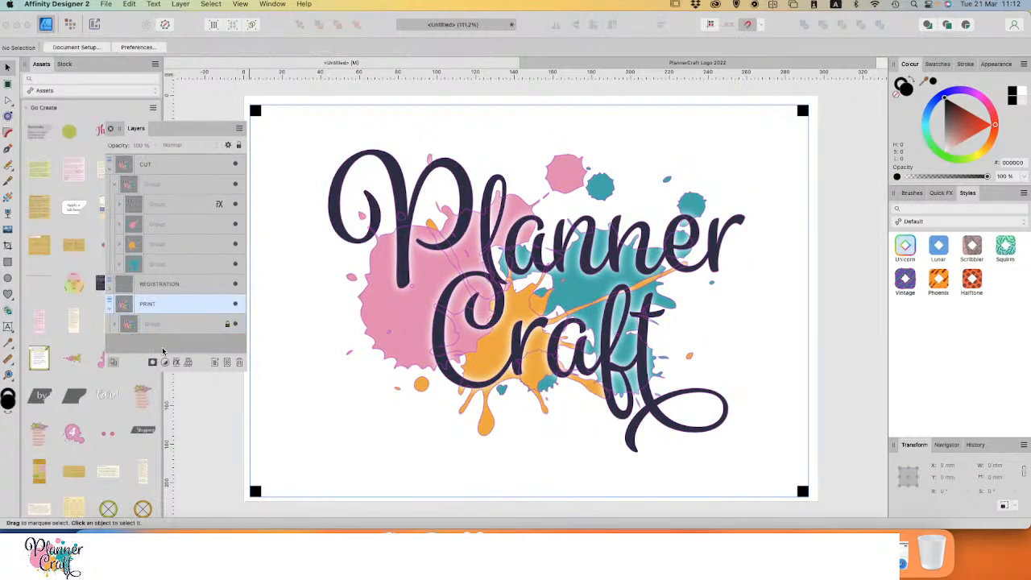
left_click(196, 325)
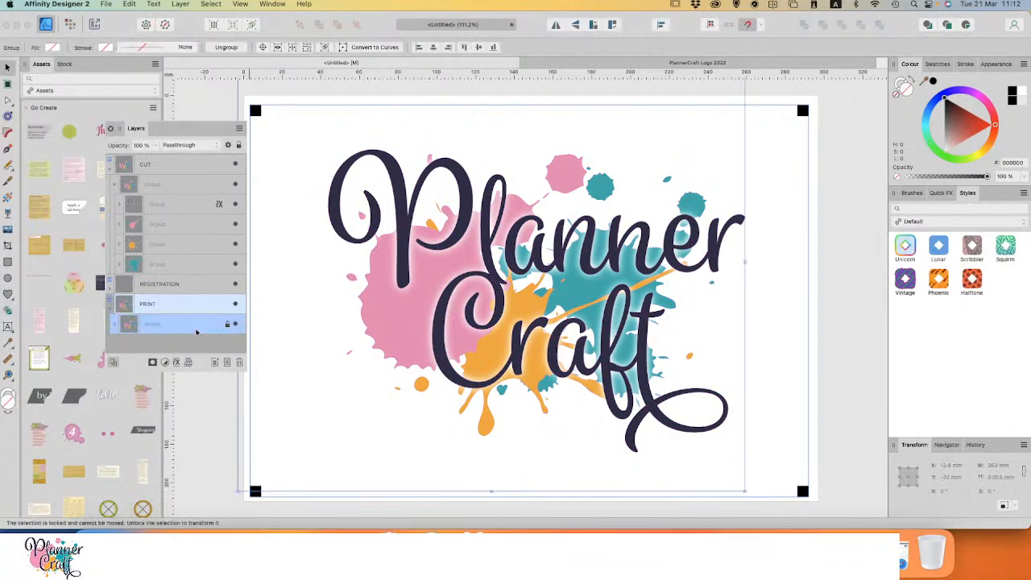
left_click(193, 350)
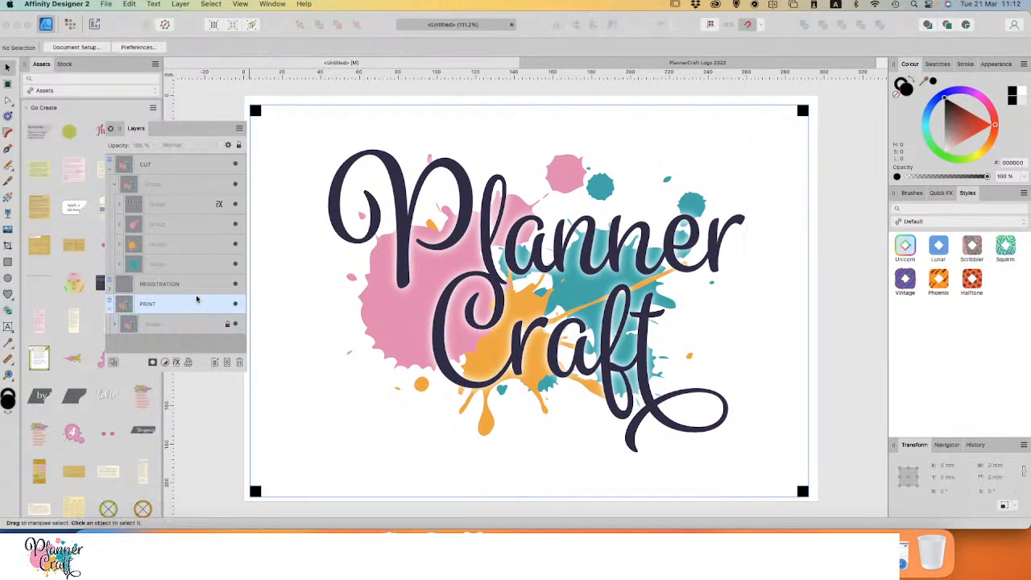
Step: Turn off the Outer Glow effect on the lettering group inside the CUT layer
left_click(151, 187)
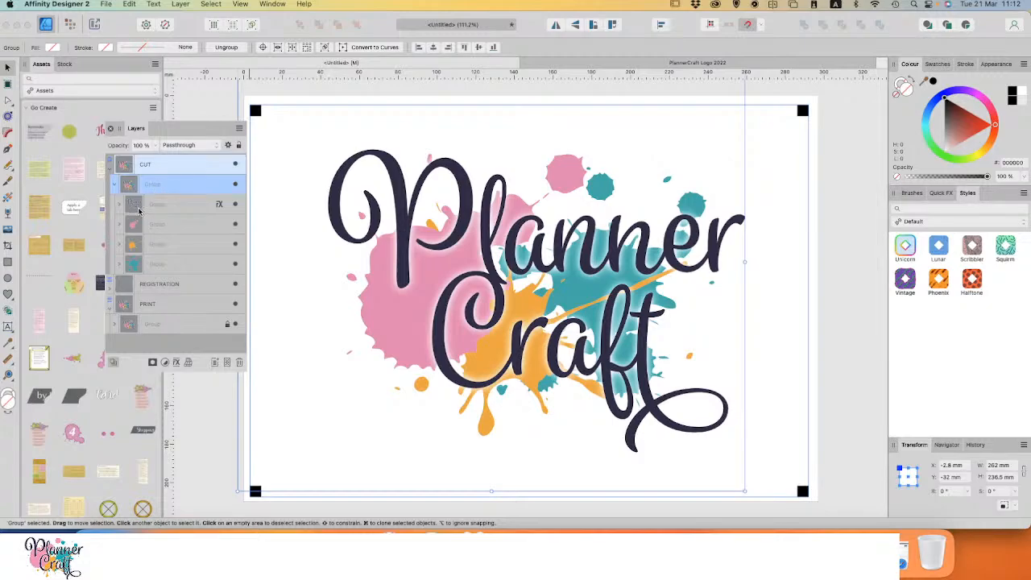
left_click(218, 206)
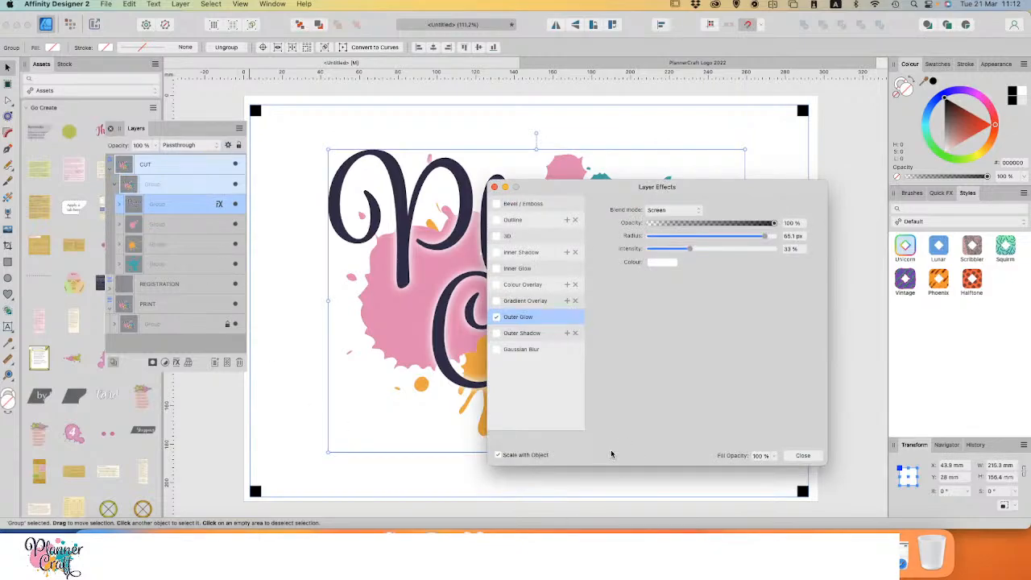
left_click(497, 317)
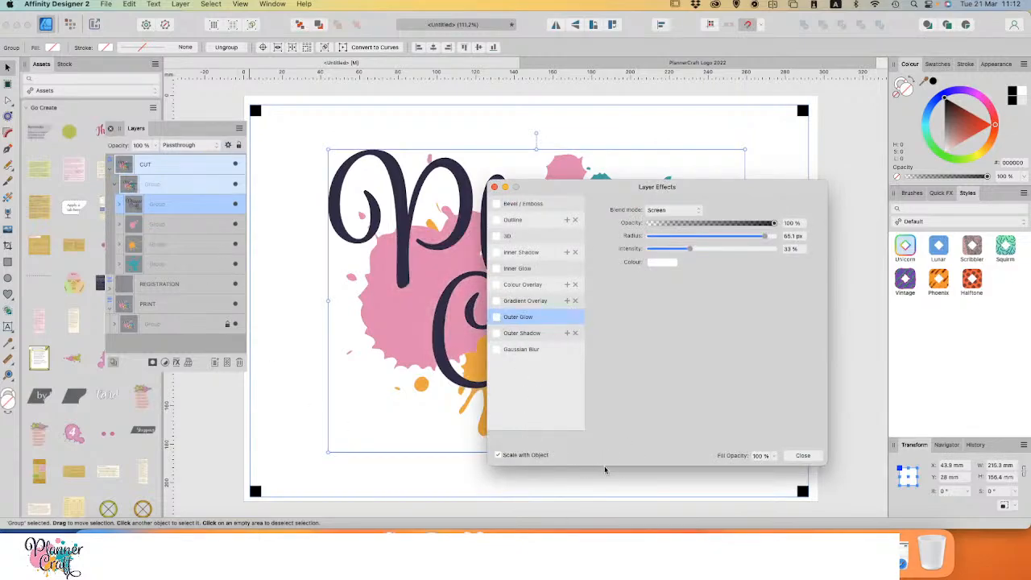
left_click(790, 457)
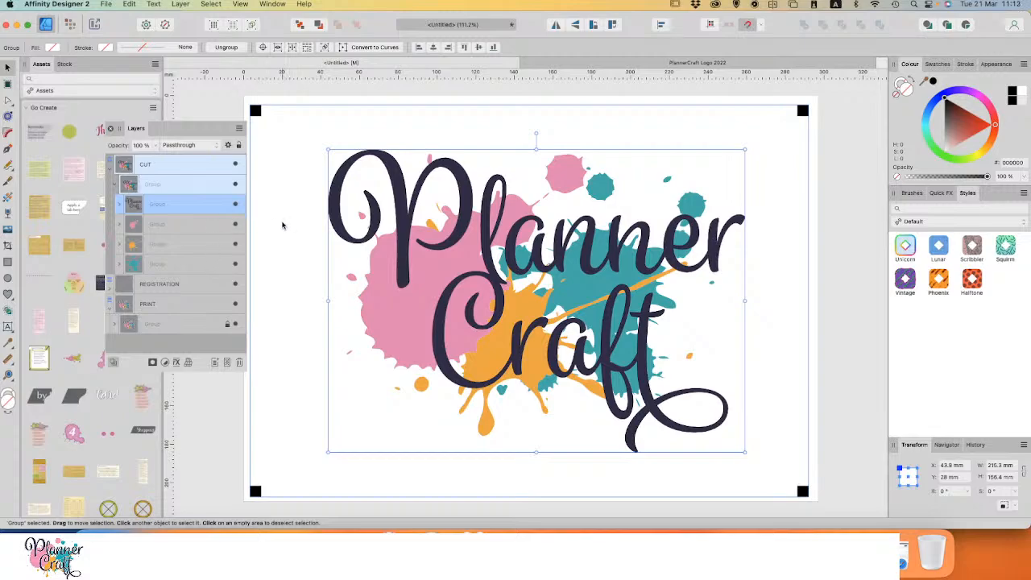
Step: Delete the teal, orange and pink splatter curves from their groups in the CUT layer, keeping the white curve in each
left_click(165, 229)
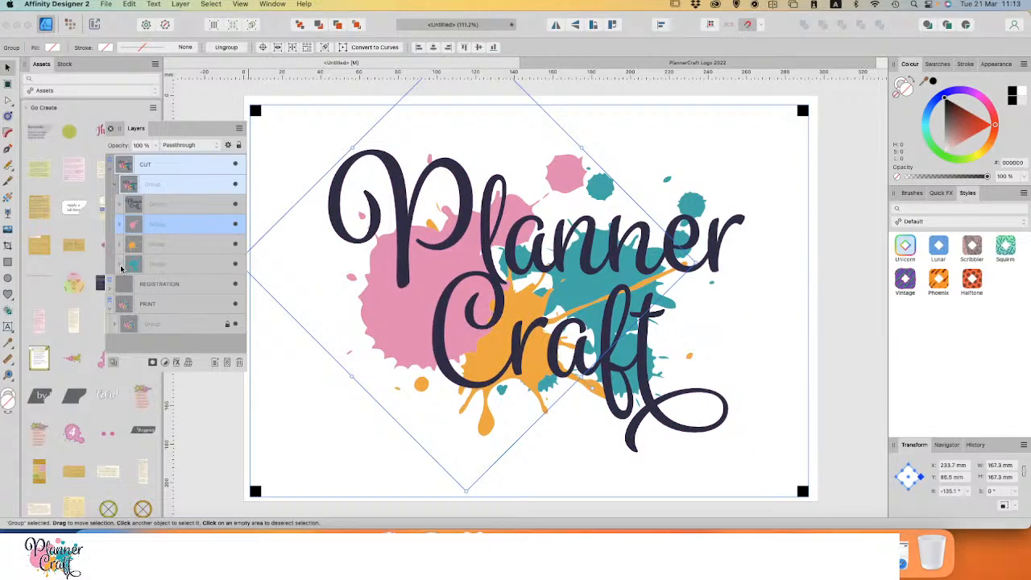
left_click(118, 265)
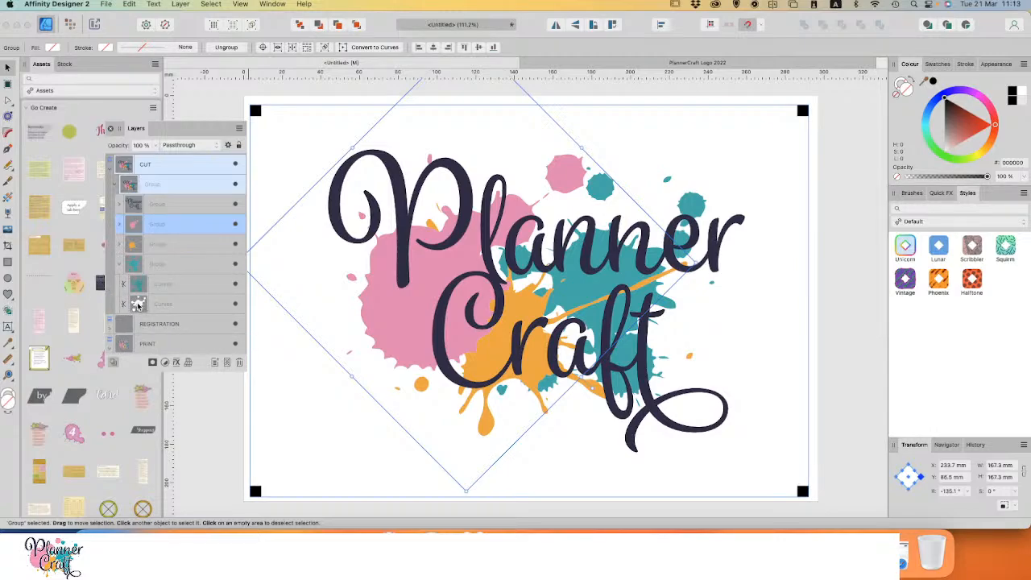
left_click(165, 287)
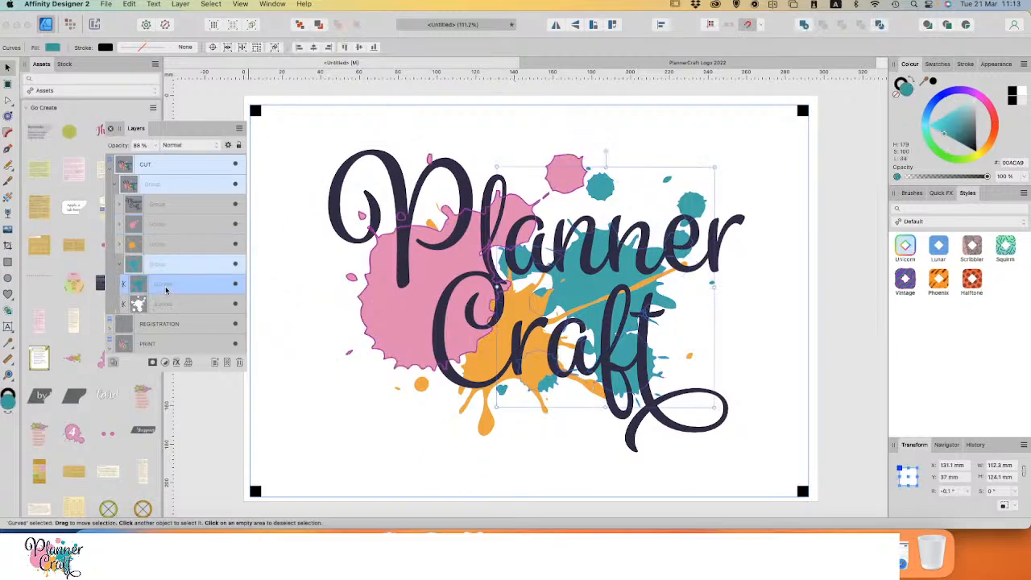
key("Delete")
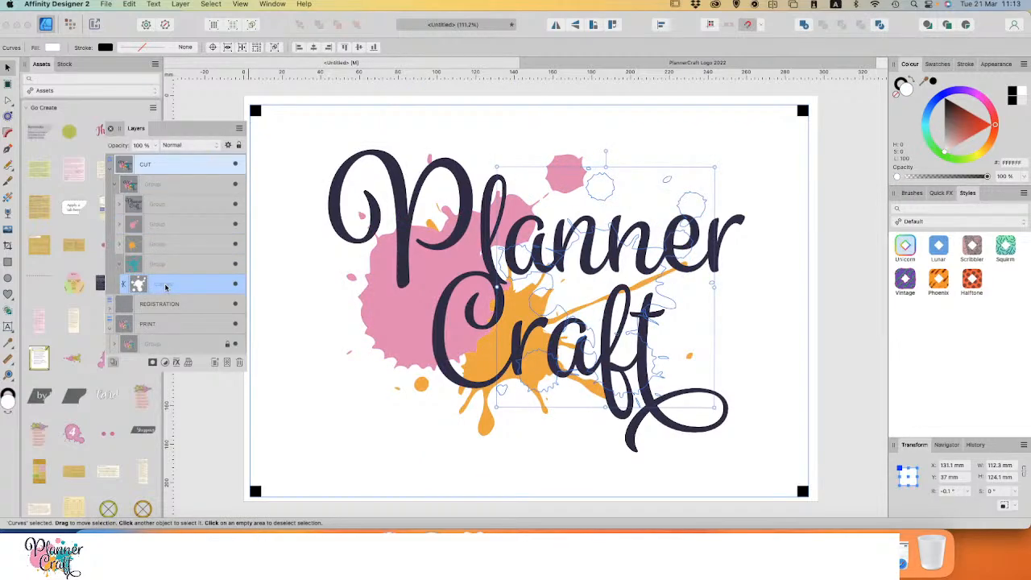
left_click(120, 245)
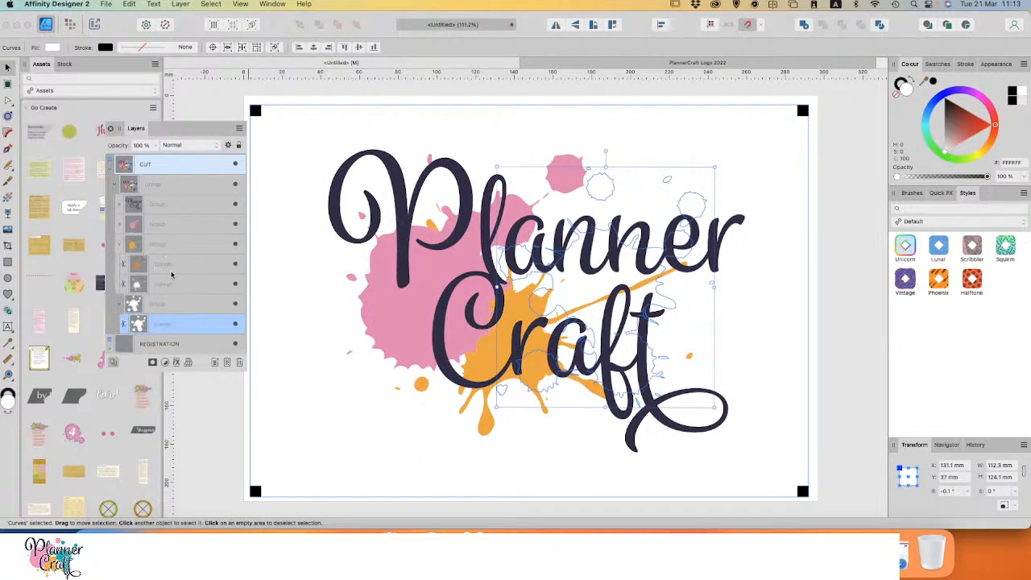
left_click(172, 271)
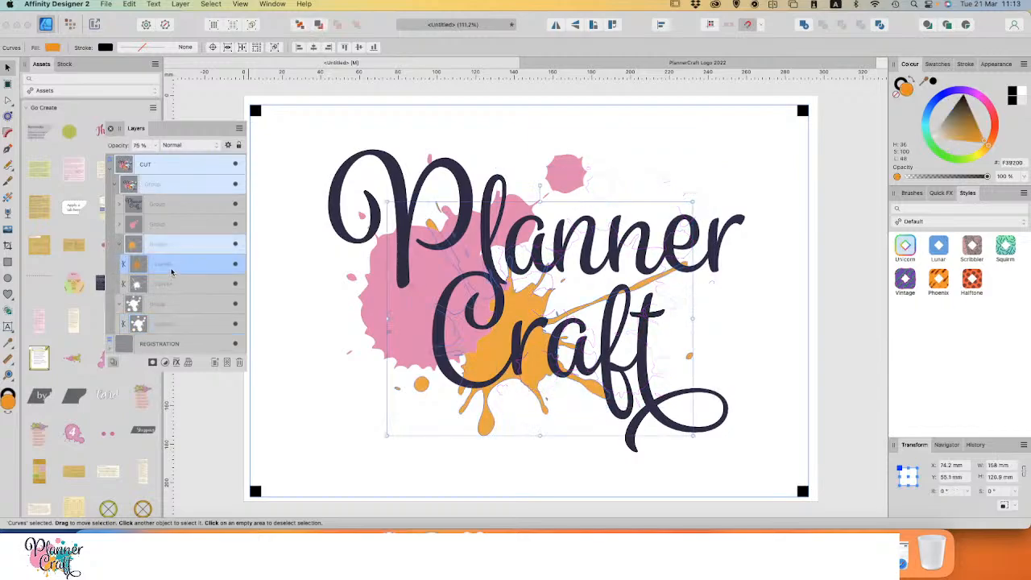
key("Delete")
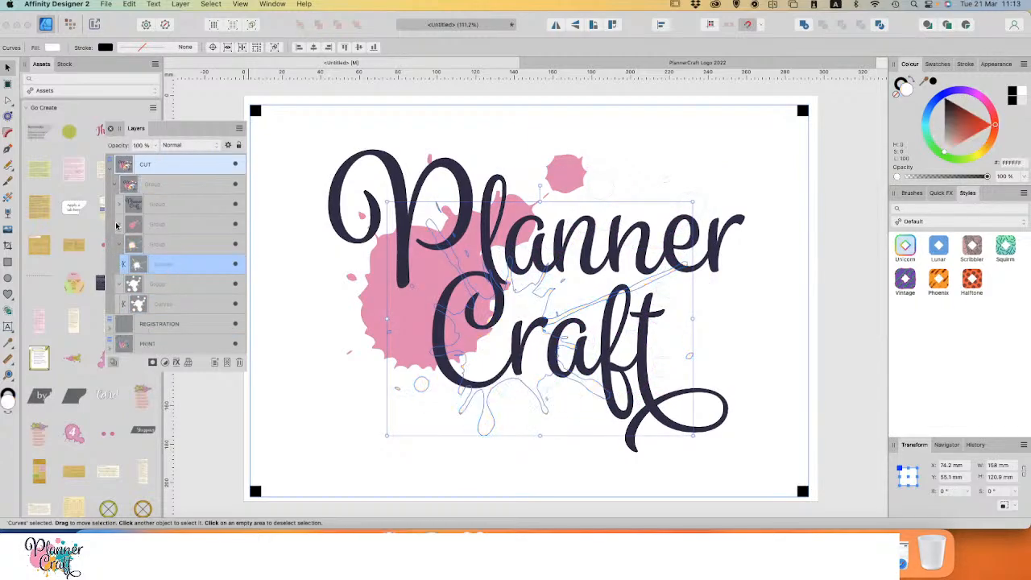
left_click(119, 226)
left_click(176, 244)
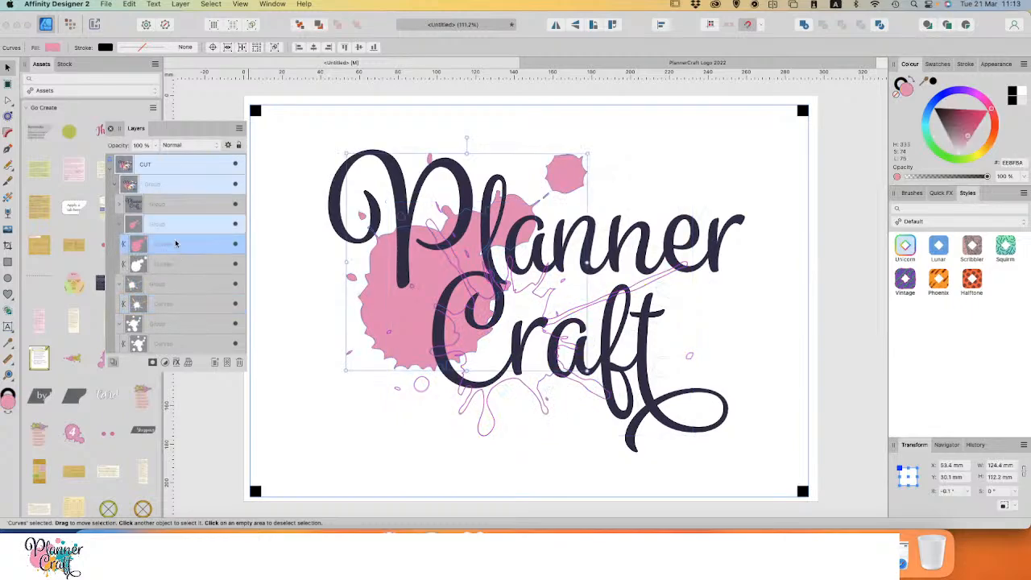
key("Delete")
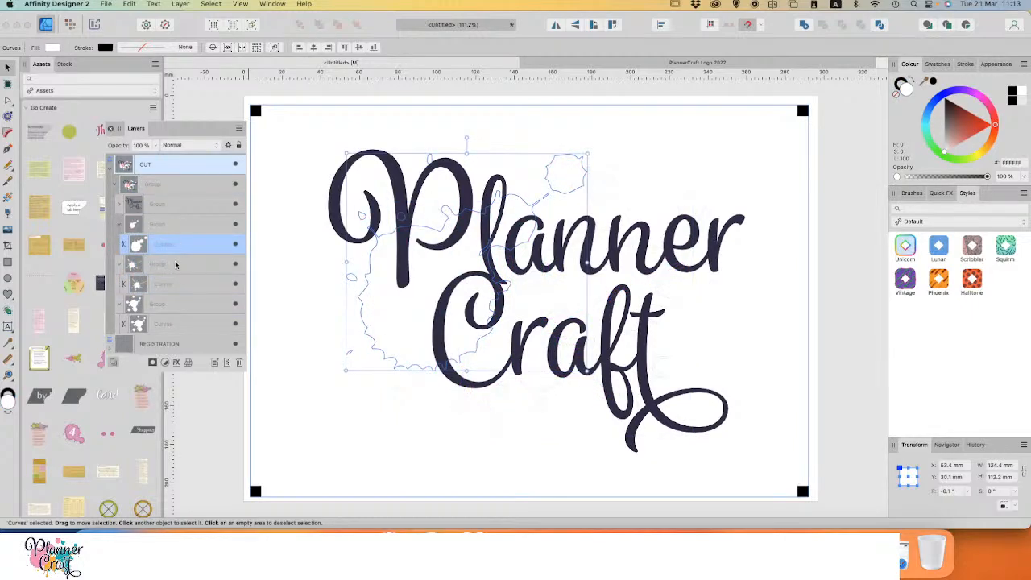
Step: Ungroup the three white splatter groups in the CUT layer and fill their curves with black
left_click(159, 224)
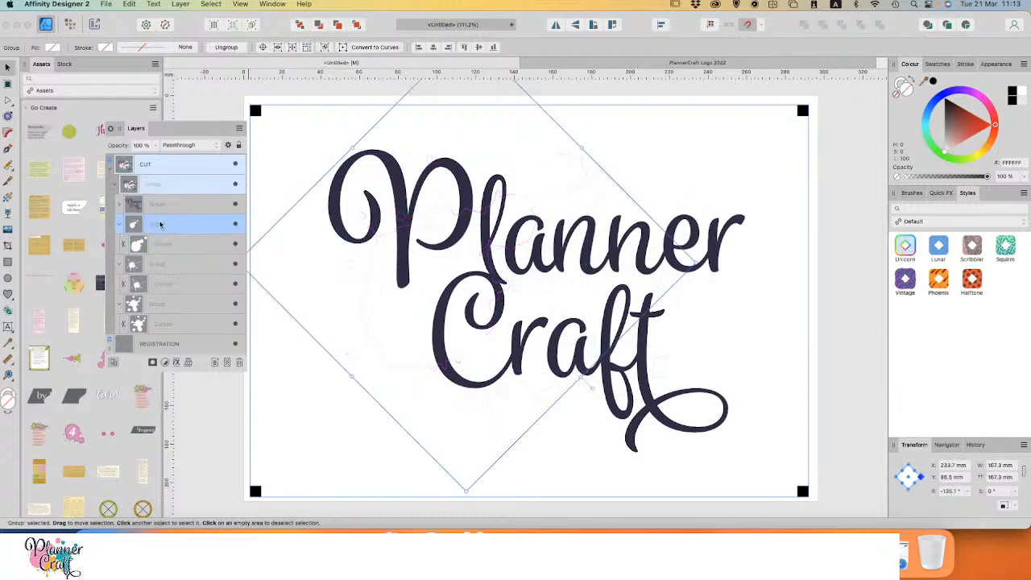
key("super+shift+g")
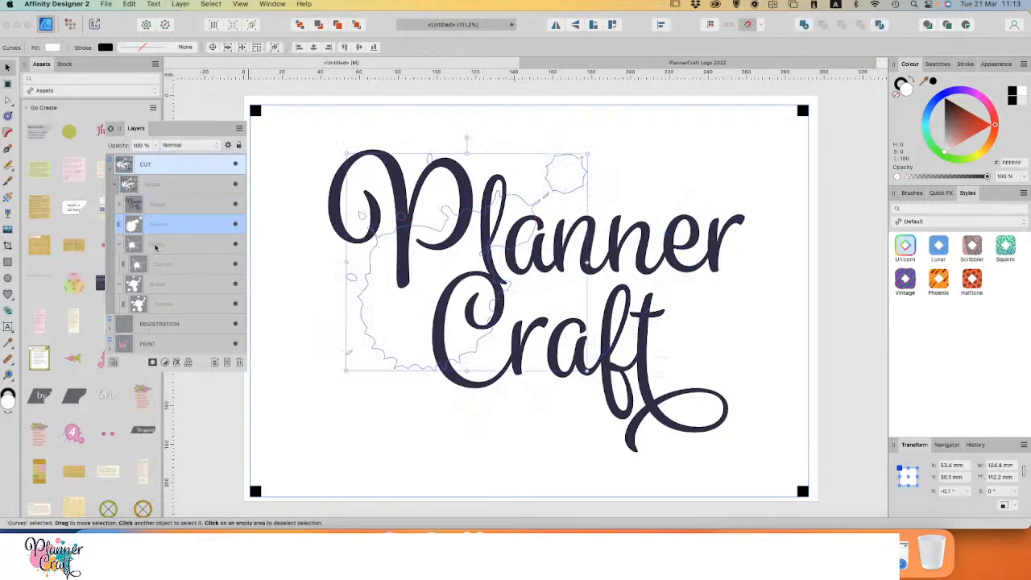
left_click(155, 247)
key("super+shift+g")
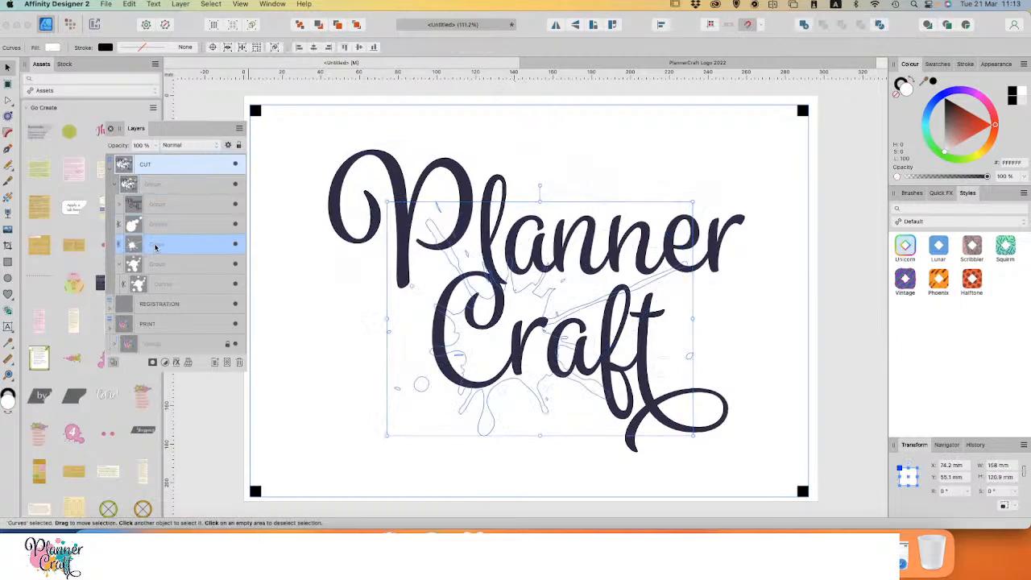
left_click(170, 270)
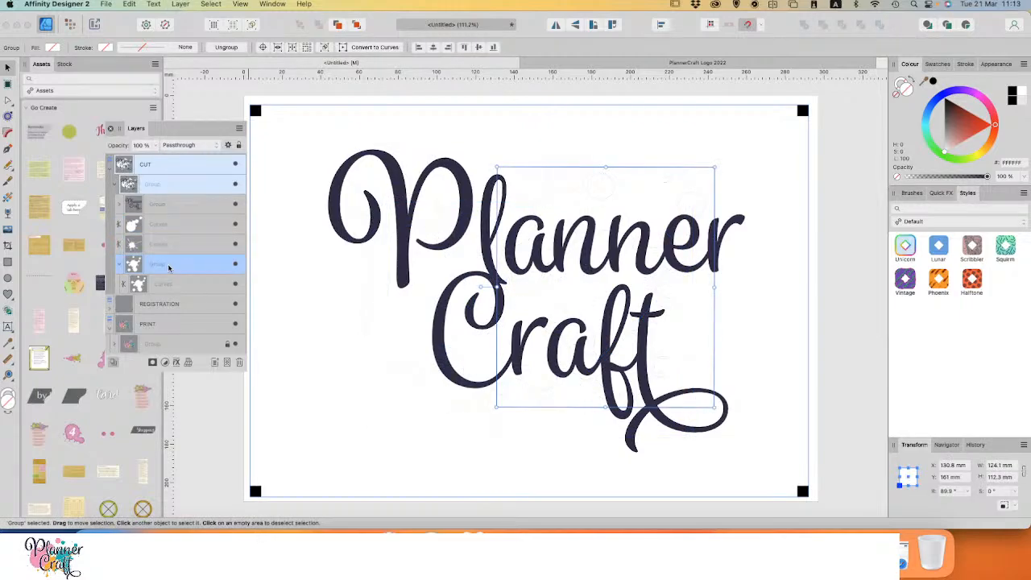
key("super+shift+g")
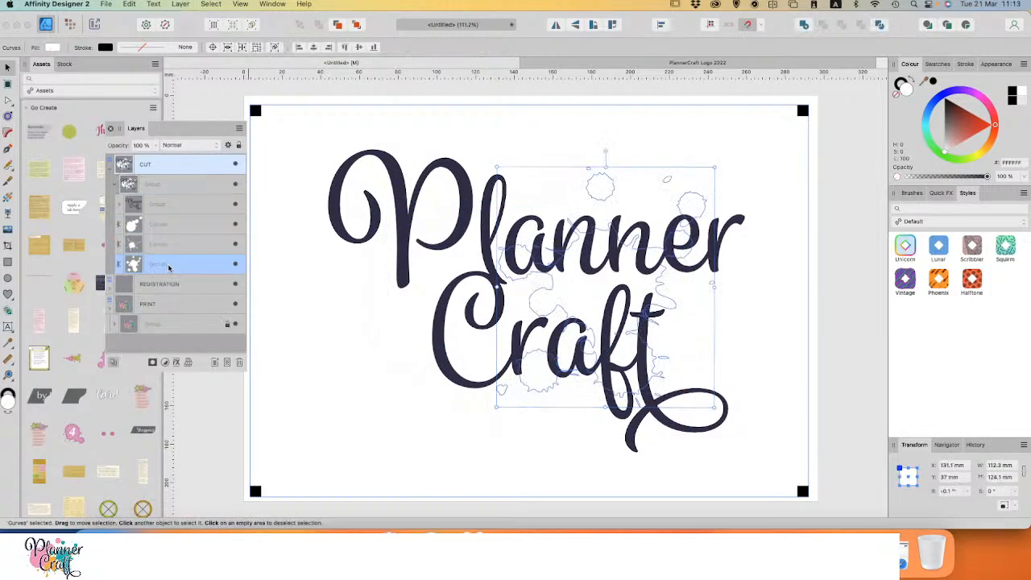
left_click(170, 225, "shift")
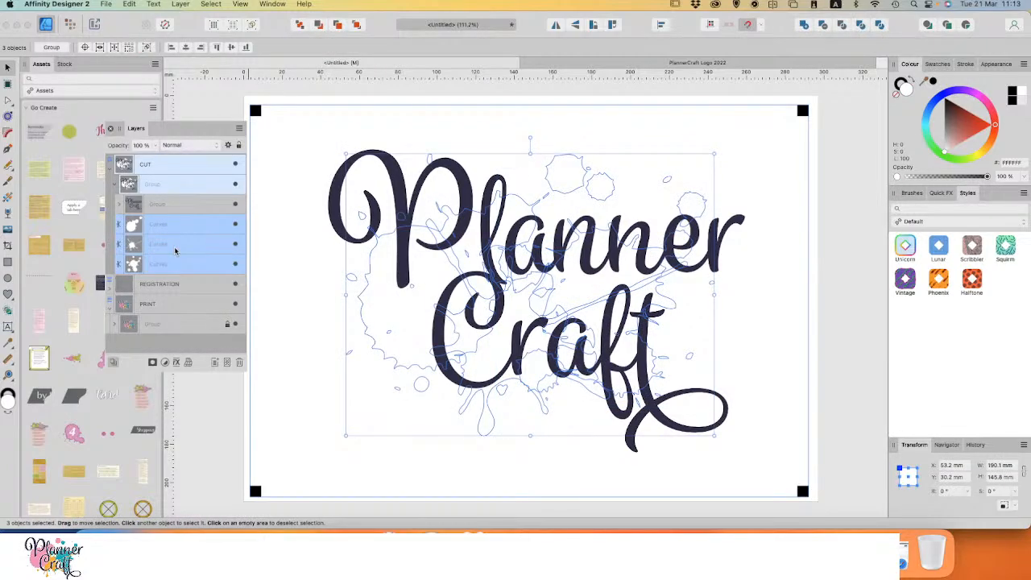
left_click(934, 82)
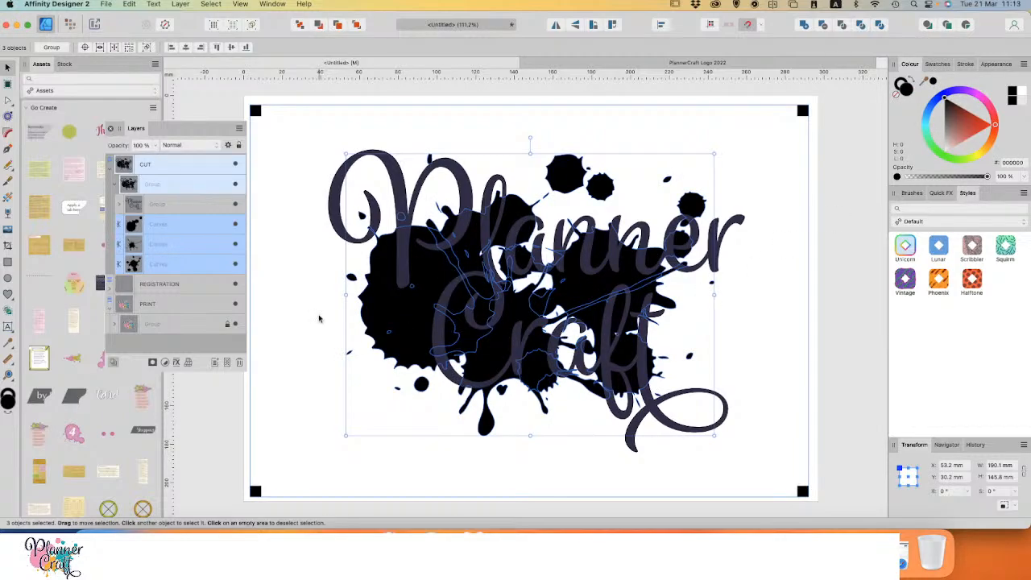
Step: Ungroup the lettering in the CUT layer and fill its four curves with black
left_click(159, 208)
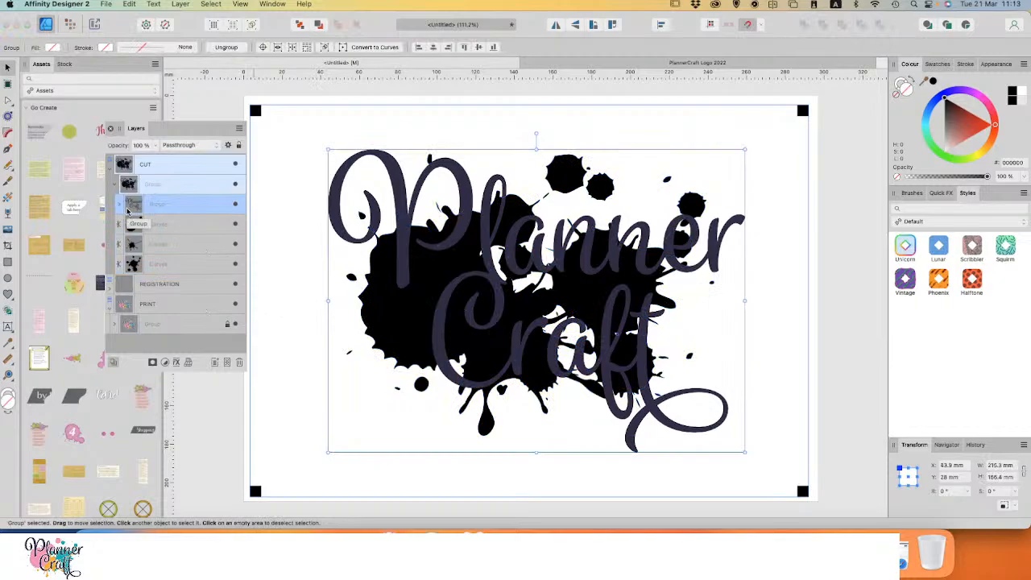
key("super+shift+g")
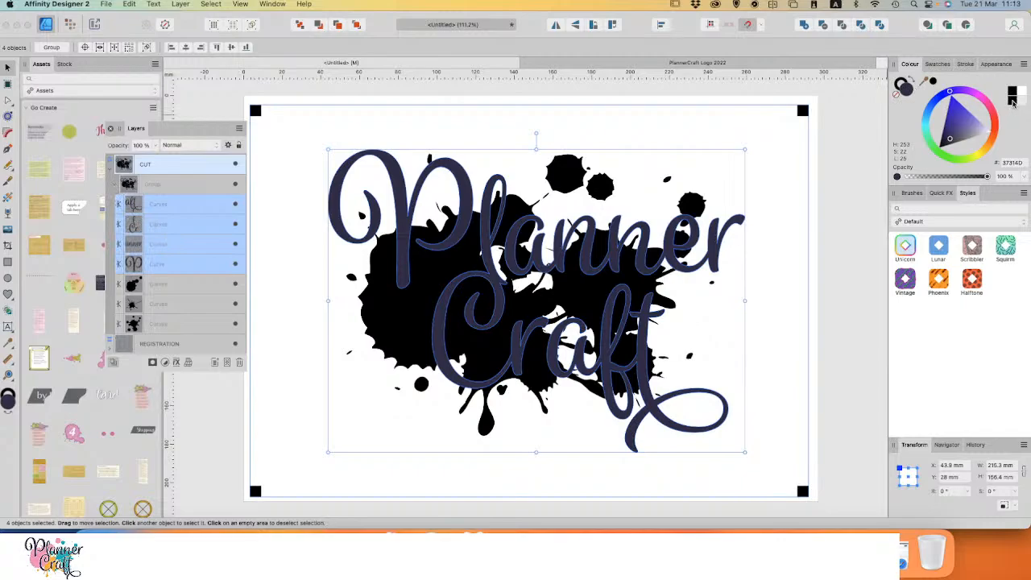
left_click(1013, 96)
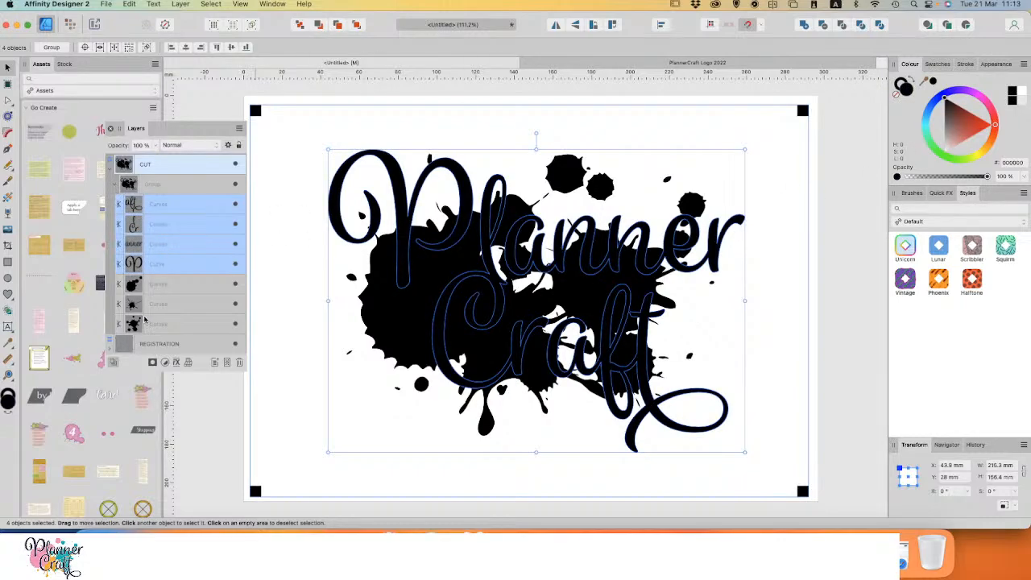
Step: Merge all seven lettering and splatter curves in the CUT layer into one shape with the Add operation
left_click(173, 284)
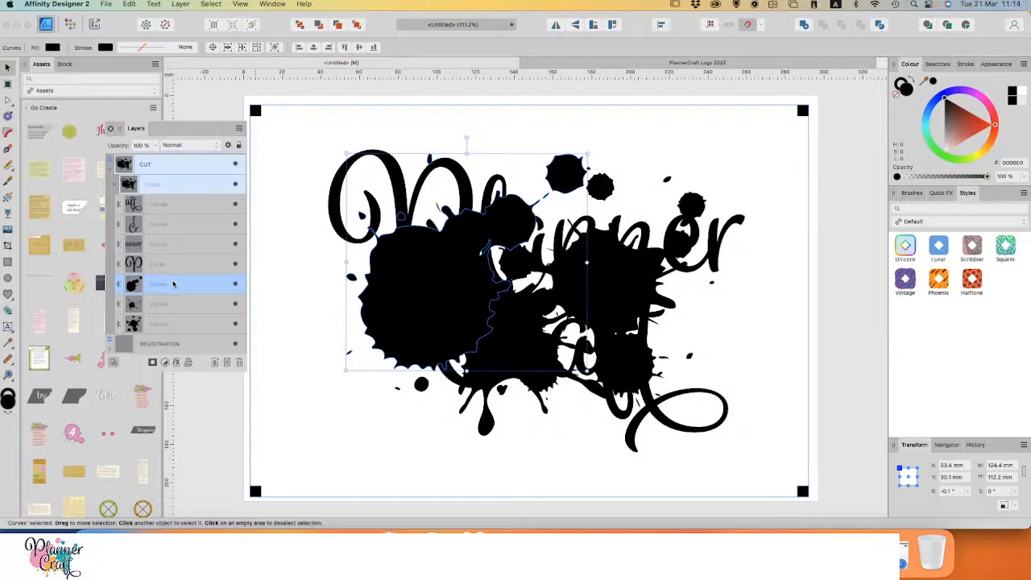
left_click(167, 205)
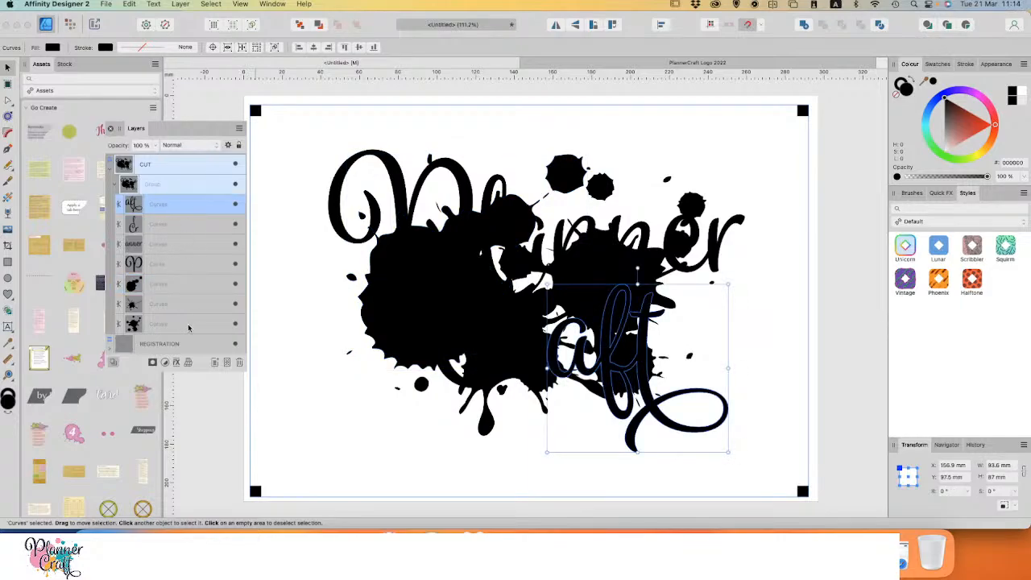
left_click(167, 324, "shift")
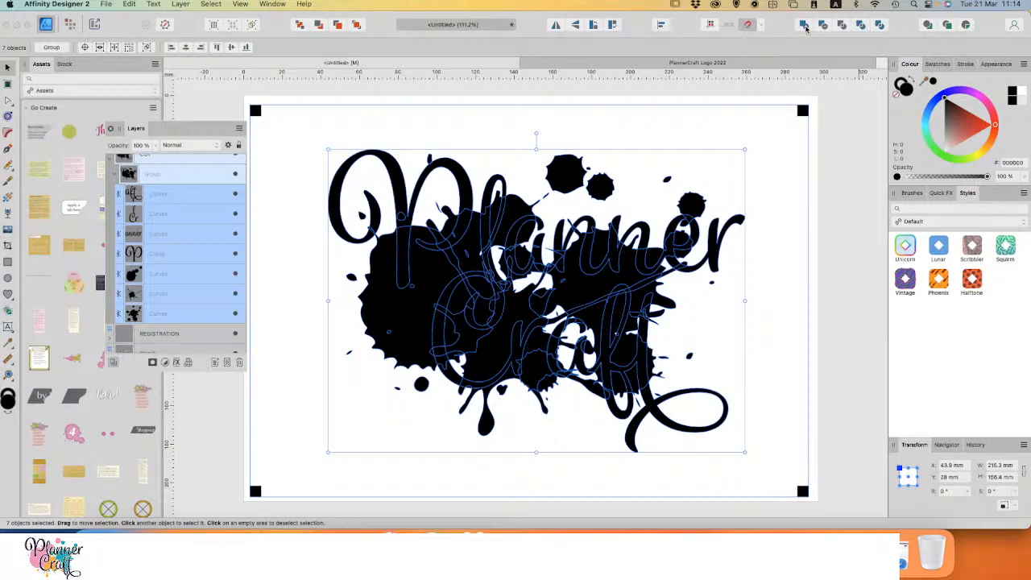
left_click(804, 25)
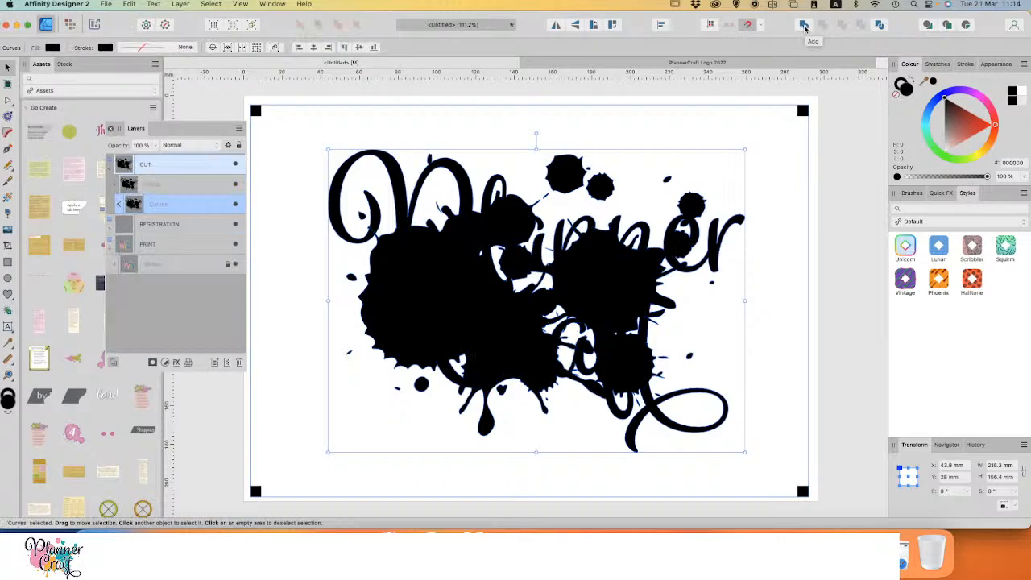
Step: Remove the merged cut shape's fill and give it a 3 pt black stroke
left_click(897, 95)
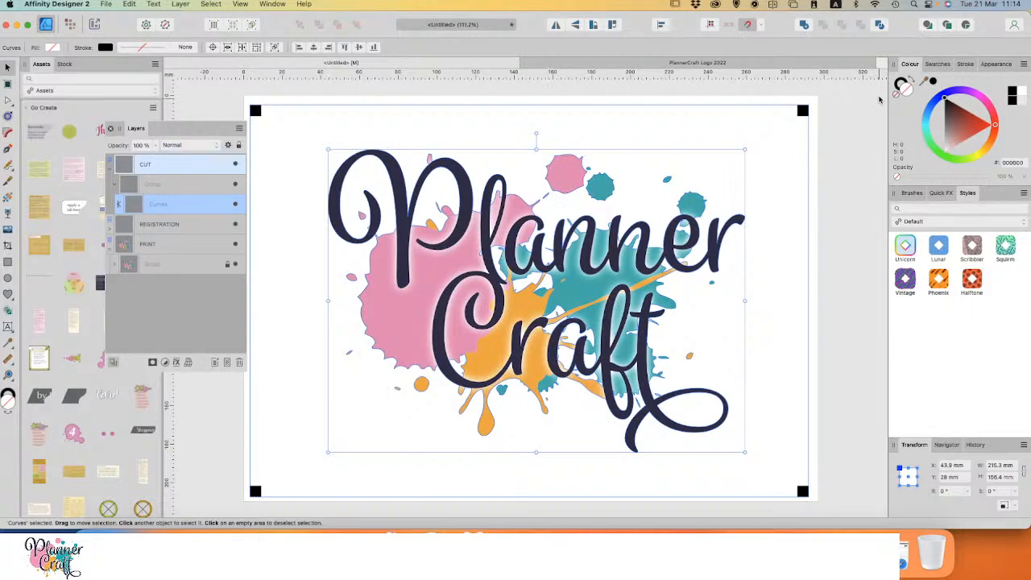
left_click(973, 67)
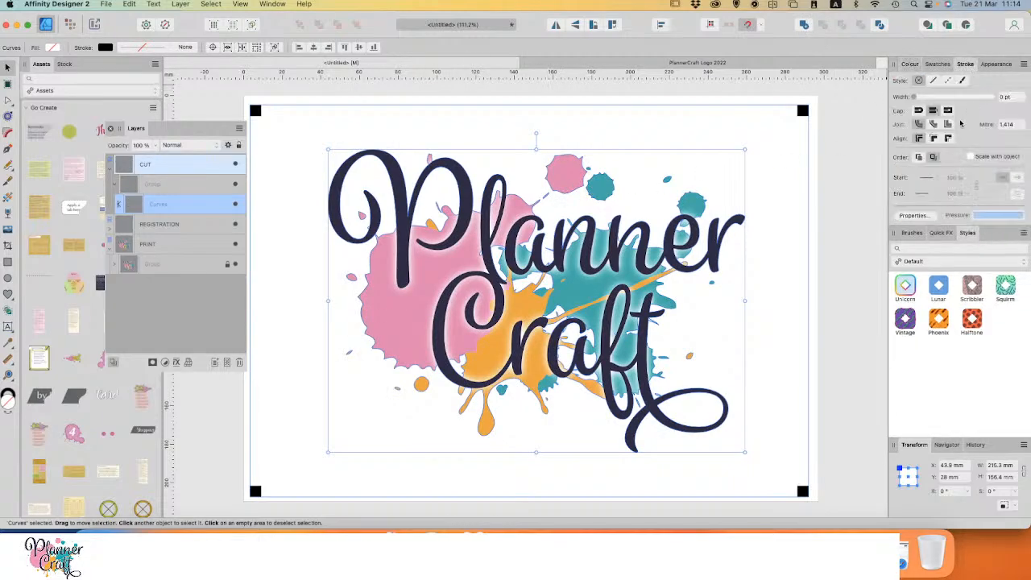
left_click_drag(915, 98, 936, 99)
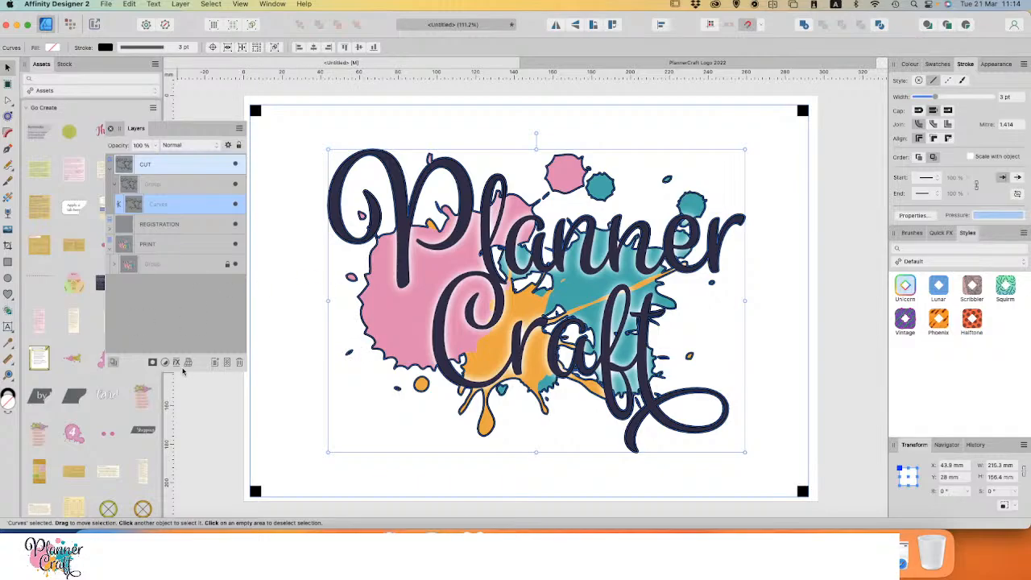
Step: Try an inward contour of about 7.7 mm on the merged cut outline with the Contour tool
left_click(8, 116)
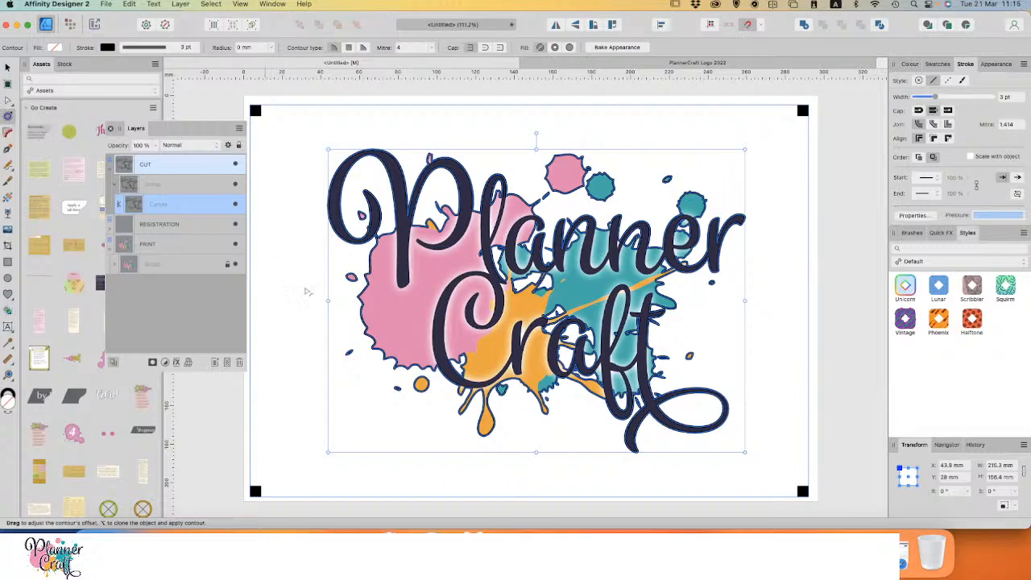
mouse_move(380, 261)
left_mouse_down()
mouse_move(353, 265)
mouse_move(386, 261)
left_mouse_up()
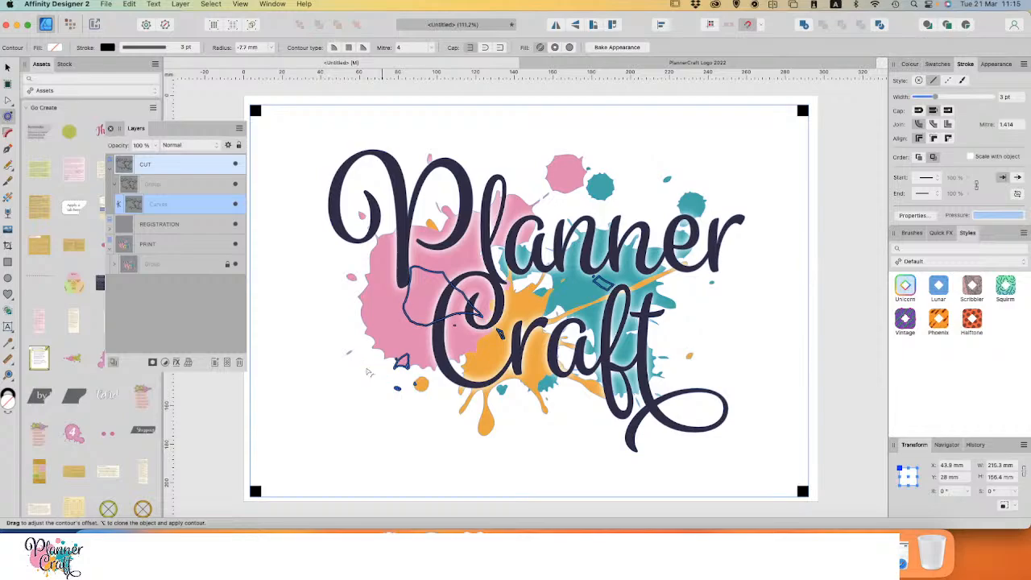
left_click_drag(366, 369, 261, 370)
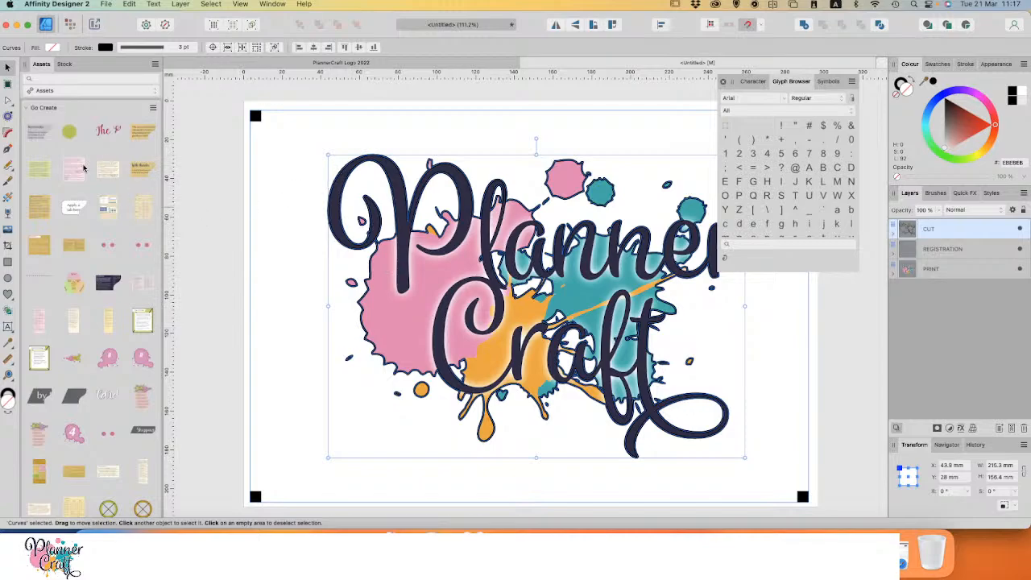
Step: Add an outward contour to the merged cut outline, raising its radius to 4.2 mm
left_click(8, 117)
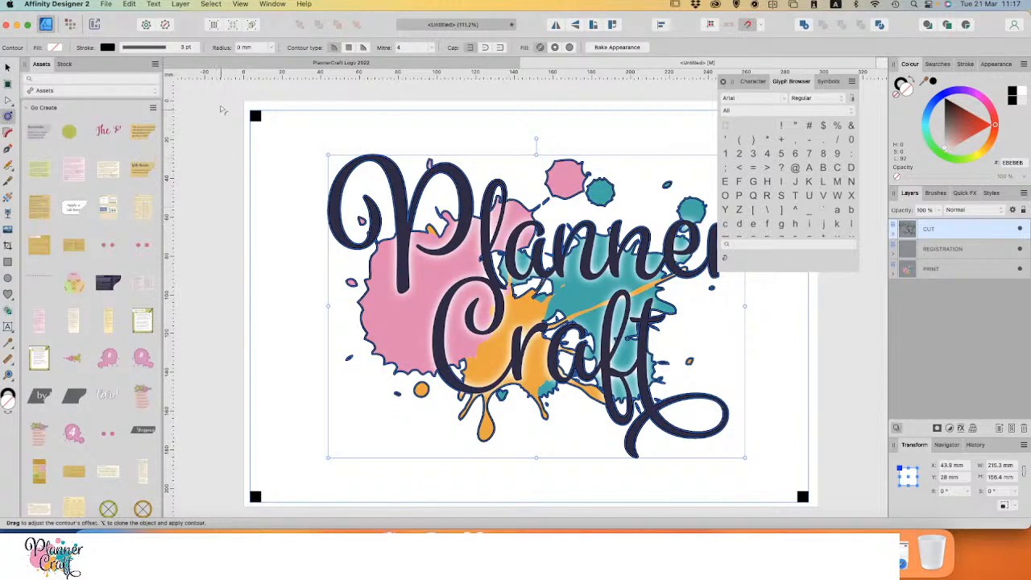
left_click(271, 47)
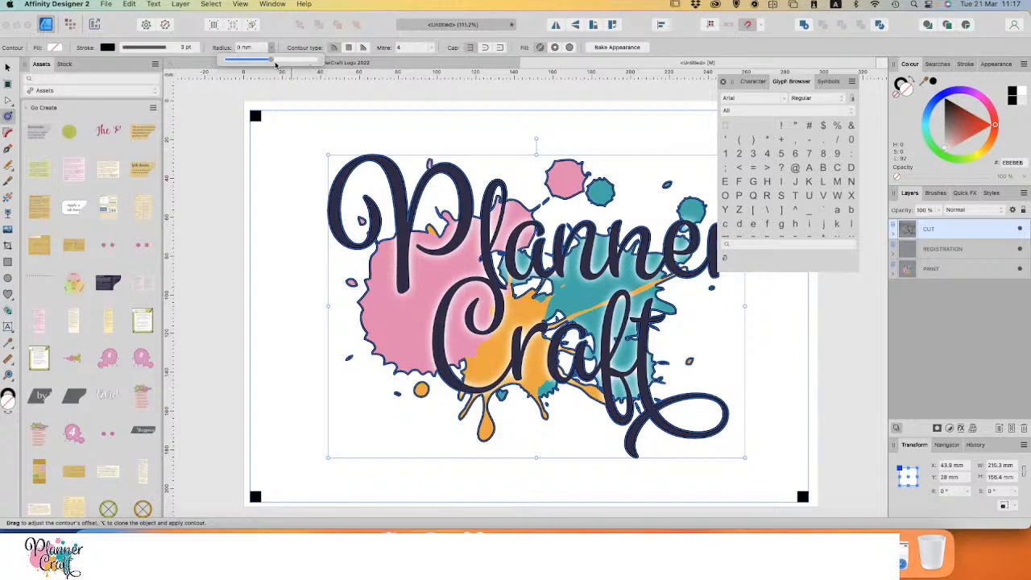
left_click_drag(271, 62, 306, 63)
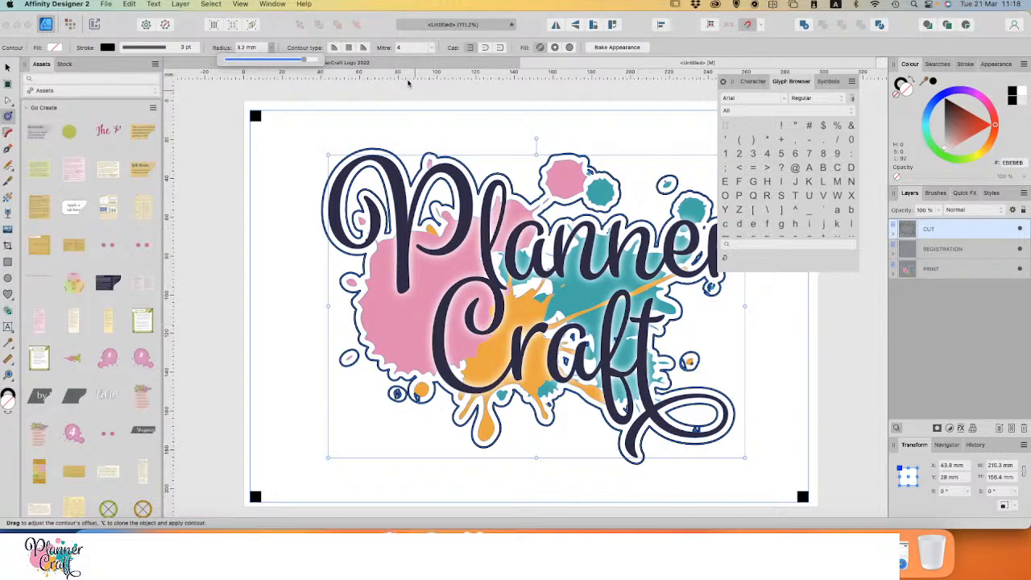
left_click_drag(305, 61, 308, 62)
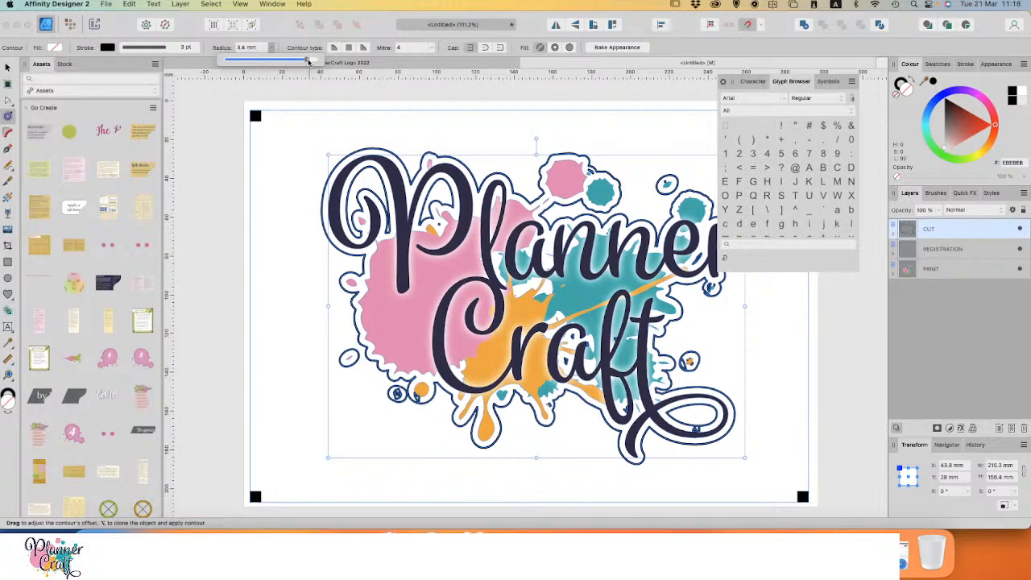
left_click_drag(308, 63, 317, 62)
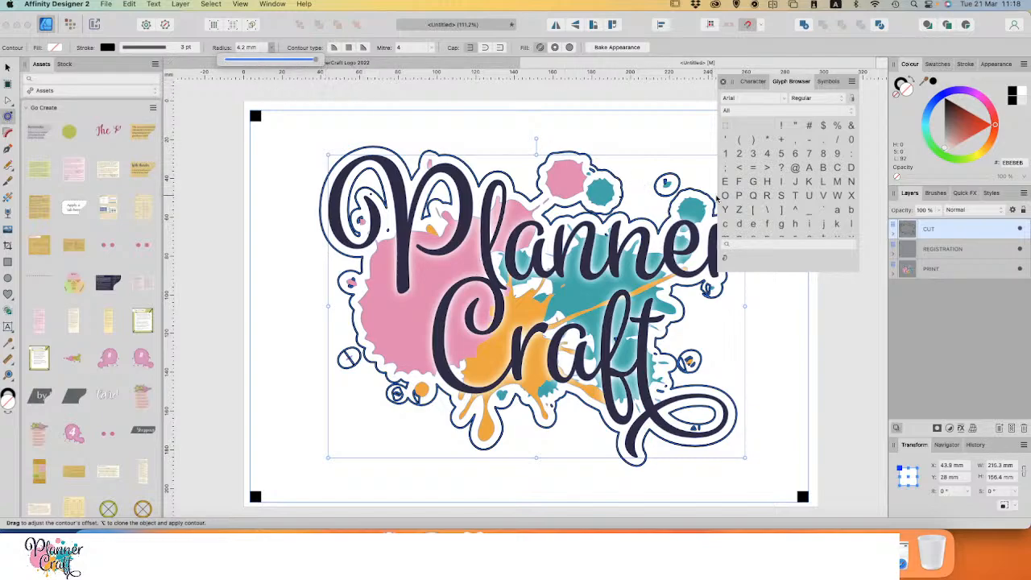
Step: Set an exact radius of 6 mm for the cut outline's contour
left_click(257, 48)
double_click(244, 47)
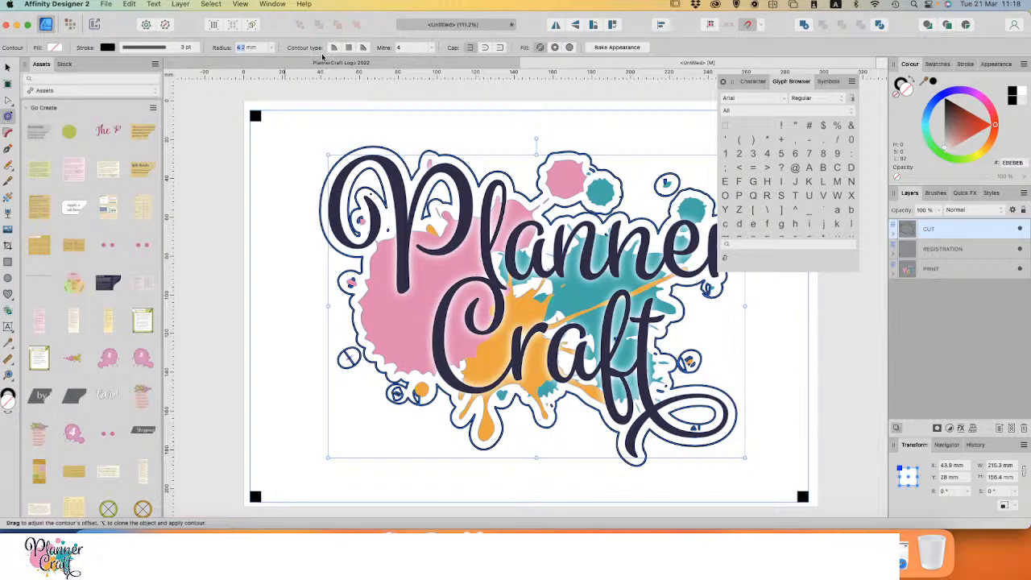
type("3")
key("Return")
left_click(260, 49)
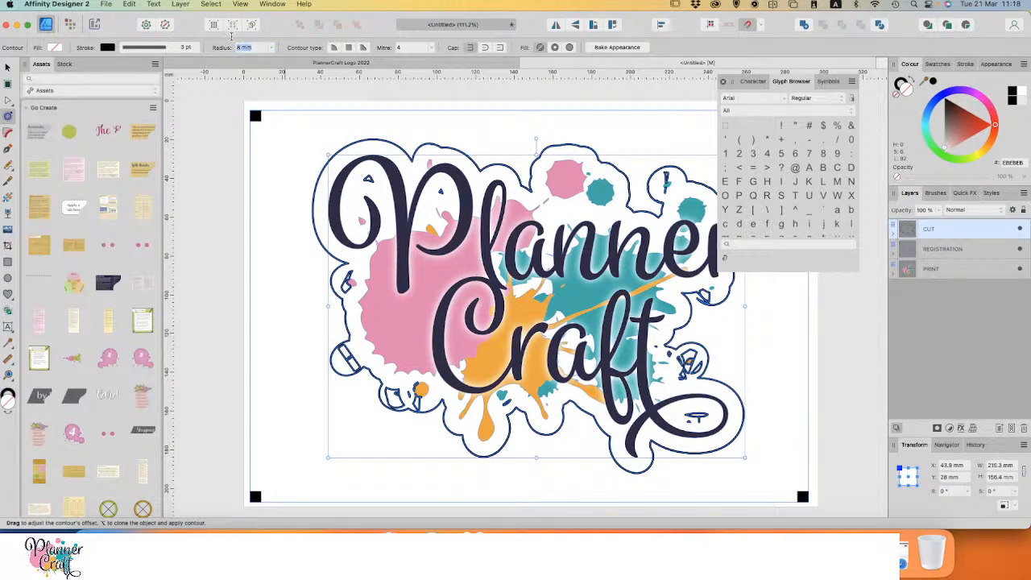
type("5")
key("Return")
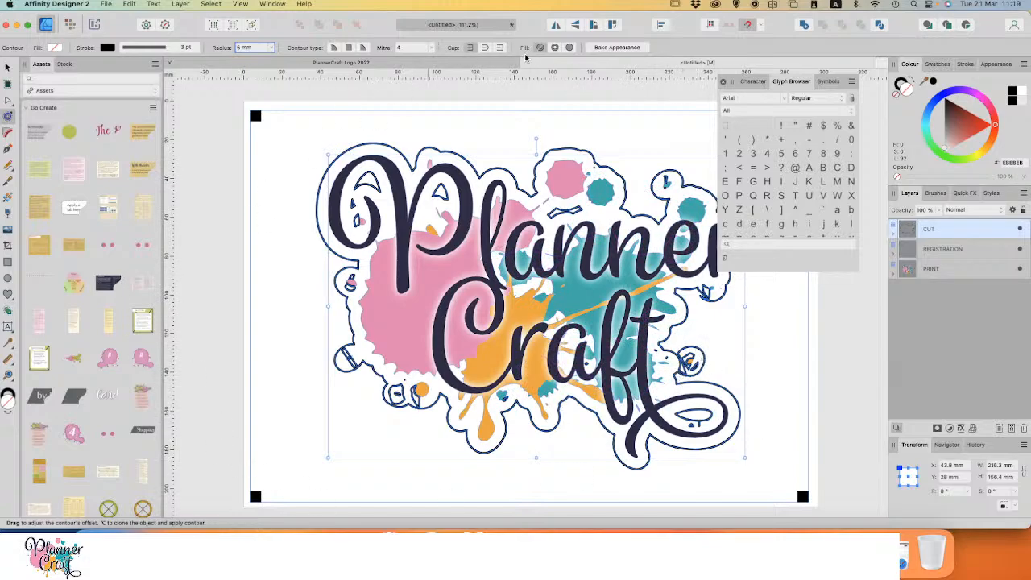
Step: Bake the contour's appearance and split the resulting cut shape into separate curves with the Divide operation
left_click(611, 49)
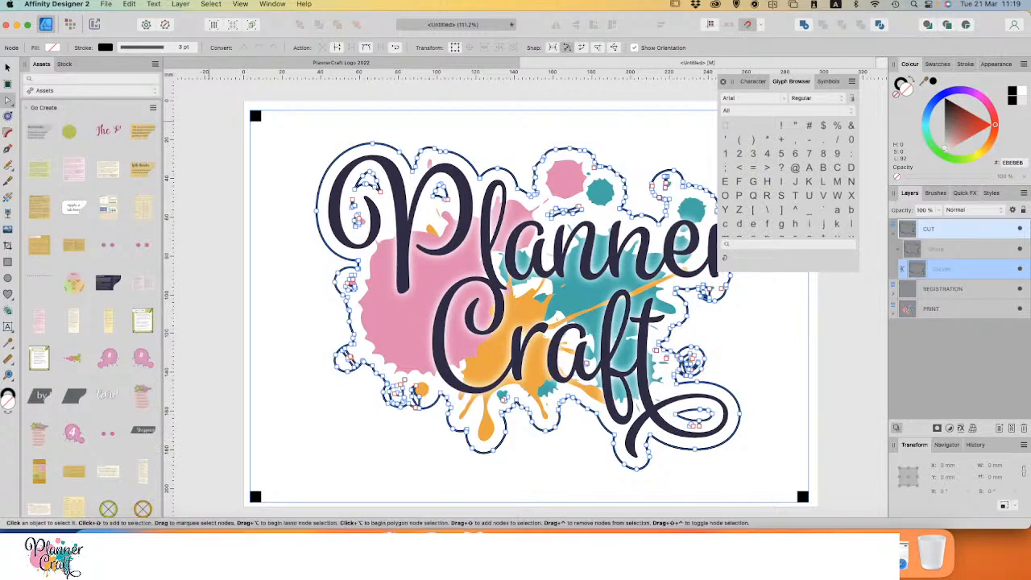
left_click(8, 70)
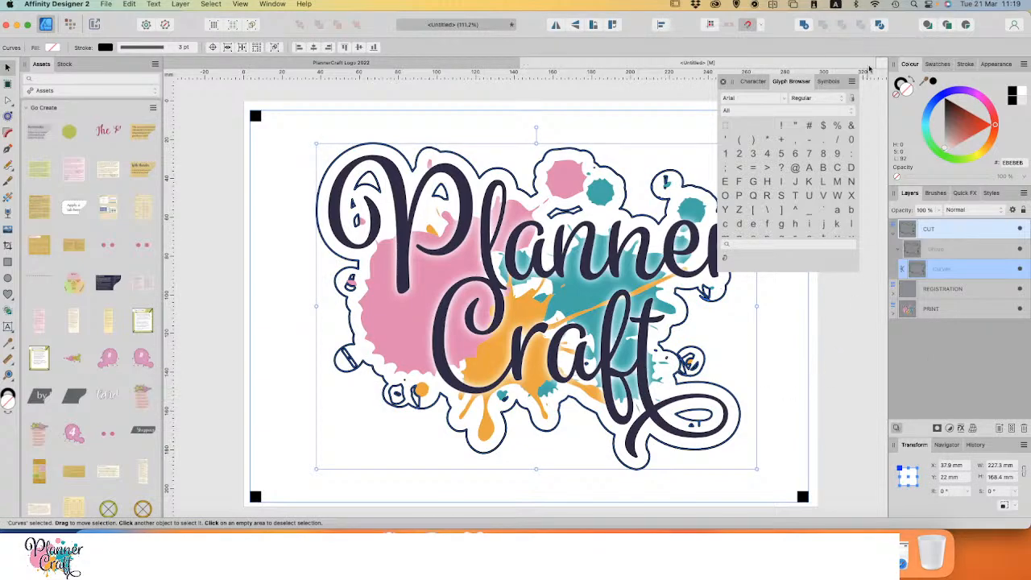
left_click(881, 25)
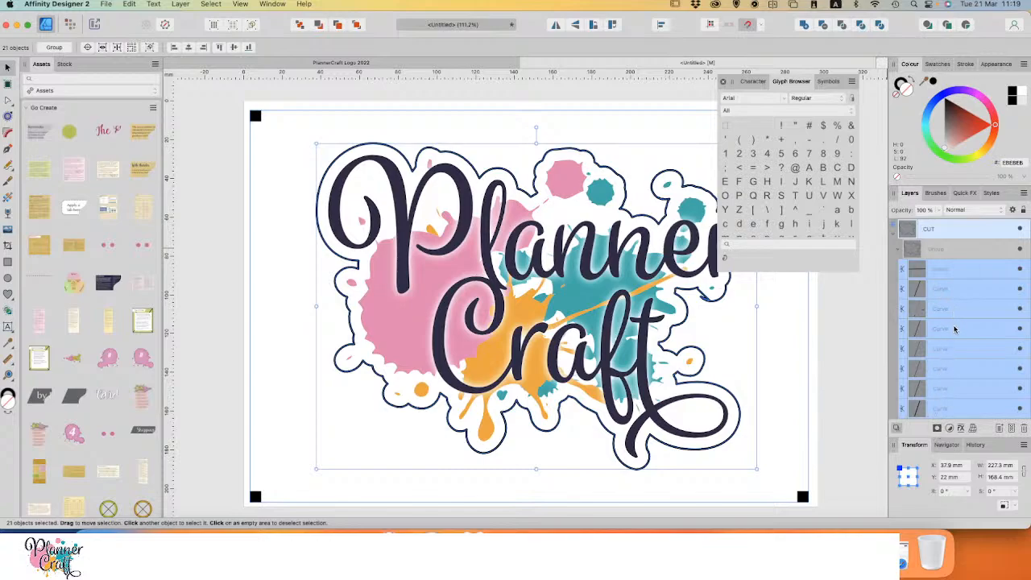
Step: Try deleting every divided curve in the CUT layer except the bottommost one
scroll(951, 346, "down", 5)
scroll(959, 327, "down", 2)
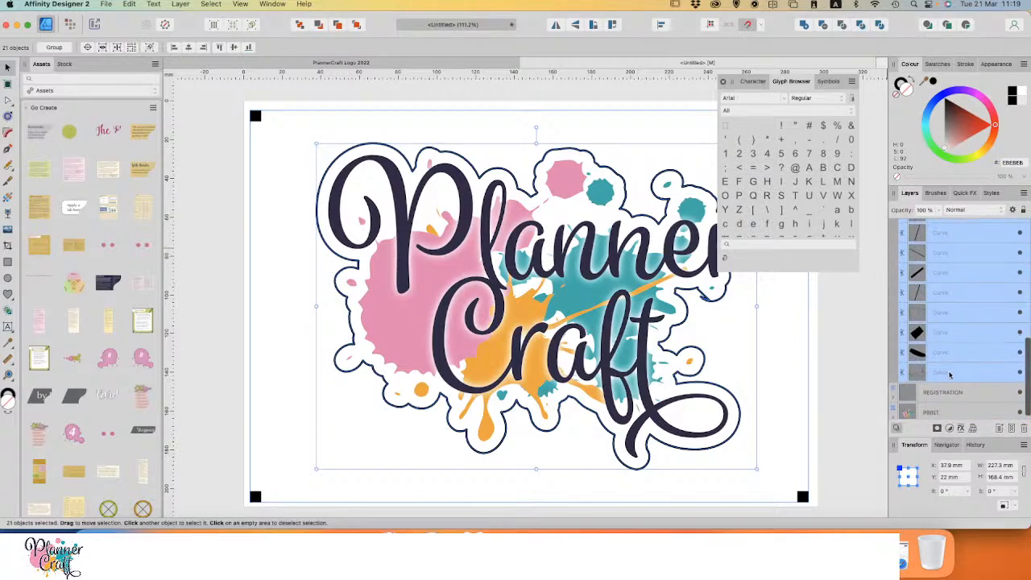
left_click(943, 354)
scroll(962, 339, "up", 7)
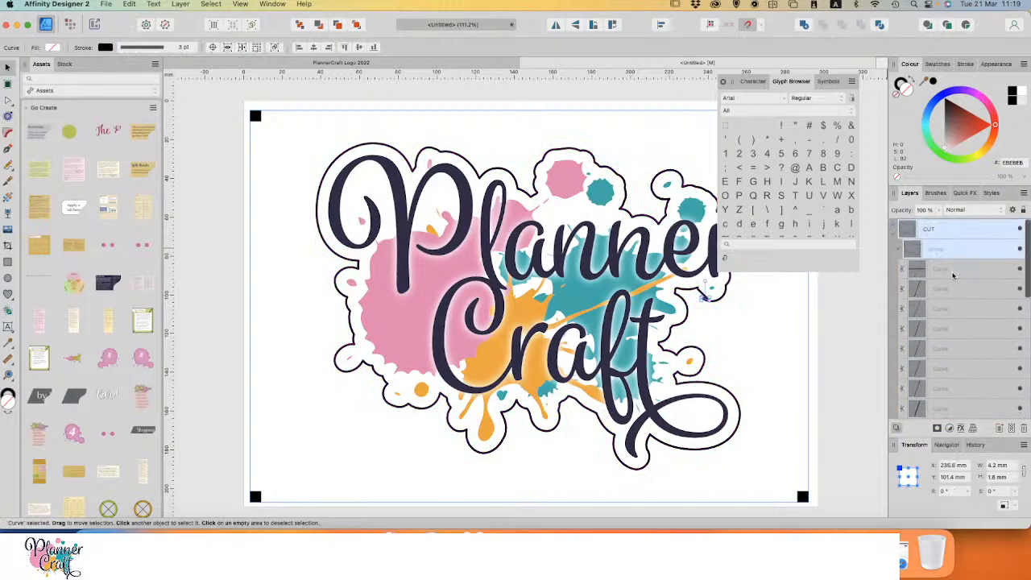
left_click(947, 278, "shift")
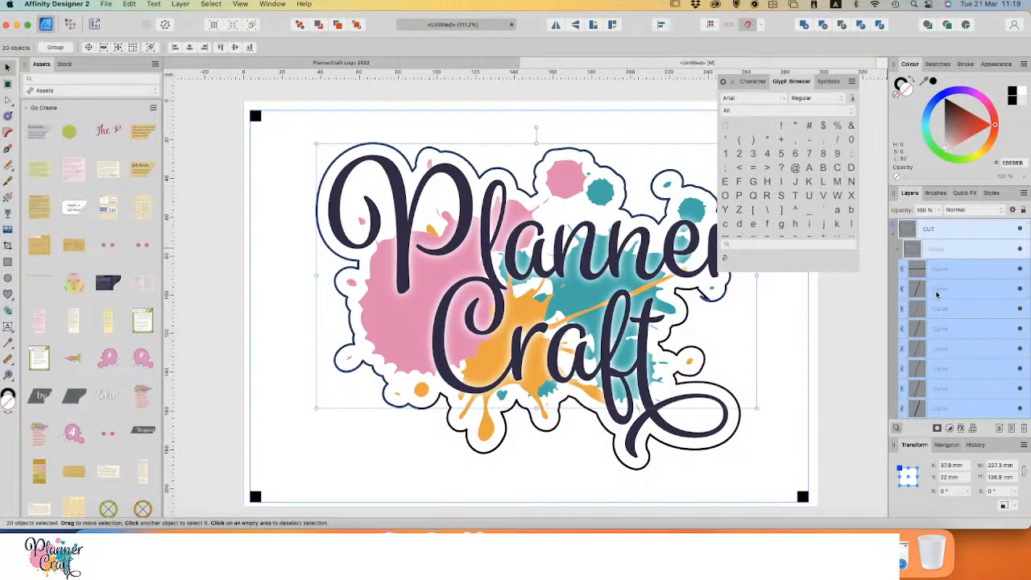
key("Delete")
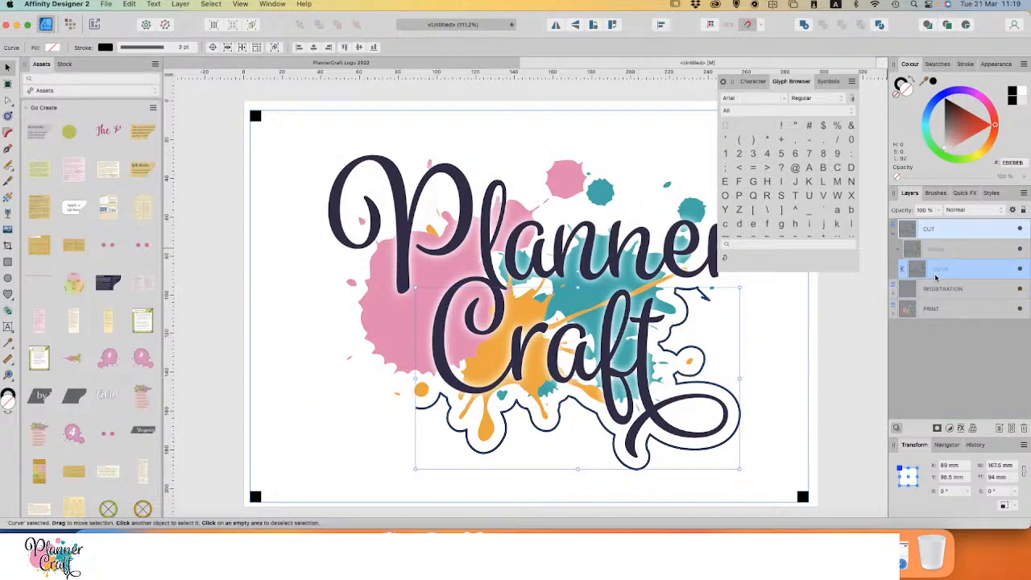
key("super+z")
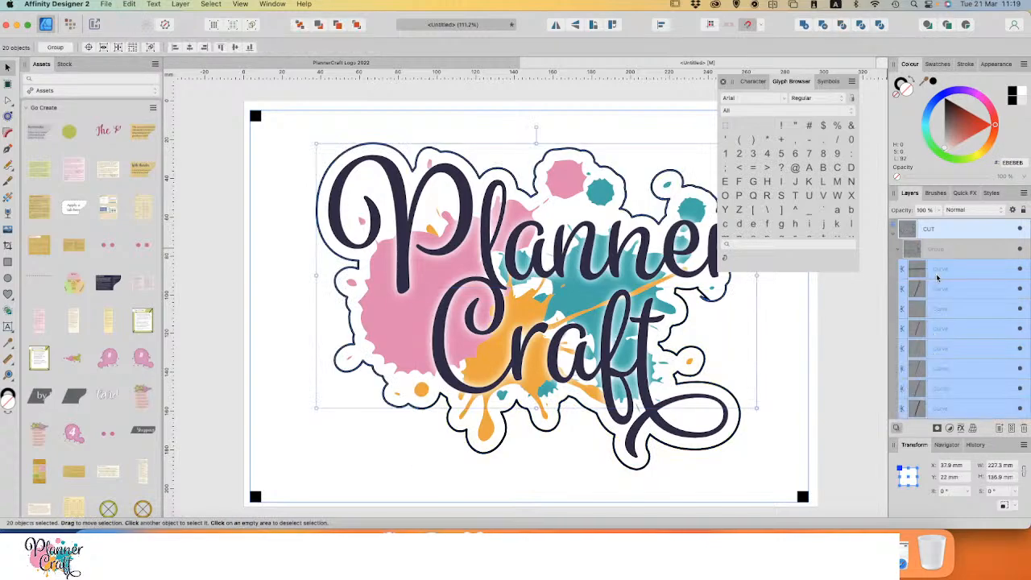
Step: Delete the small leftover curves in the CUT layer, keeping the two large pieces that form the outer outline
scroll(941, 356, "down", 5)
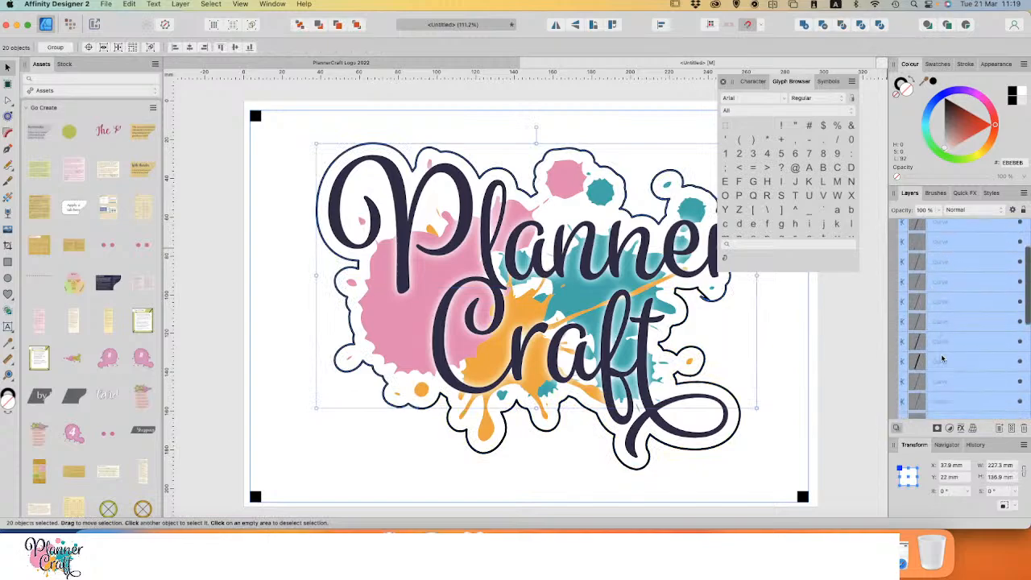
scroll(941, 353, "down", 3)
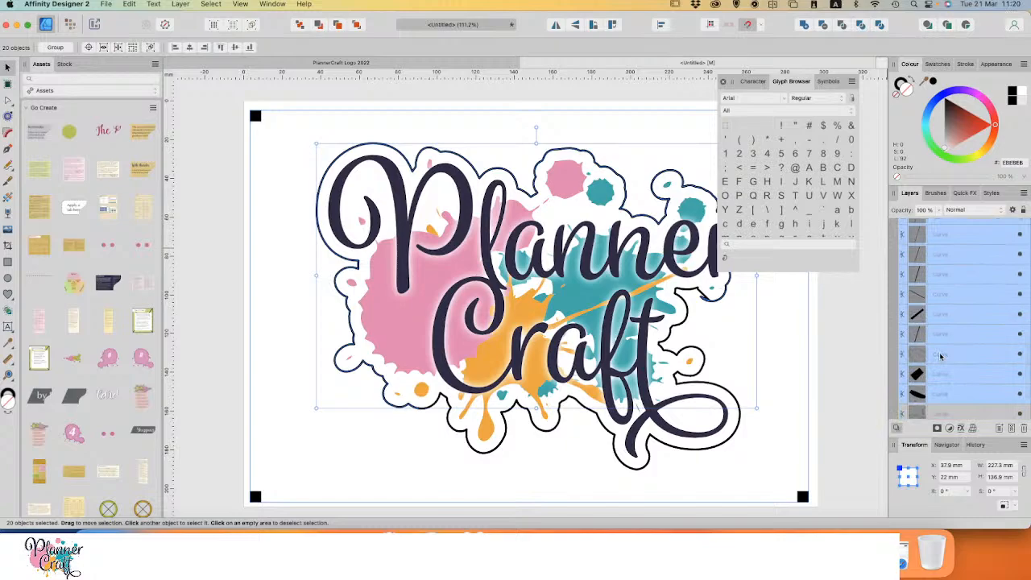
left_click(941, 353, "super")
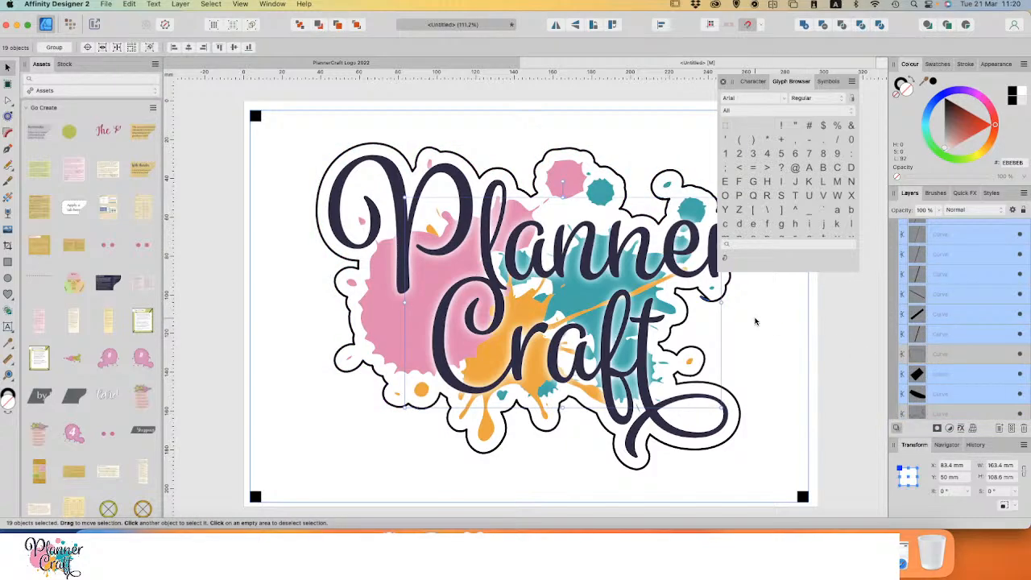
left_click(755, 322)
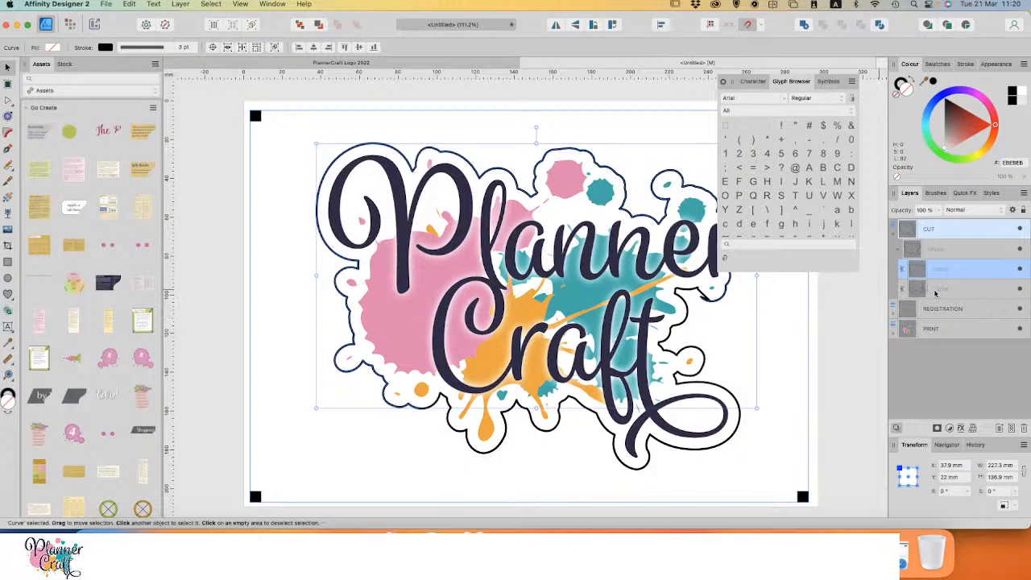
Step: Delete the overlapping end node of the lower outline piece below the "r" of Planner and bend its end segment to meet the upper piece
left_click(937, 295)
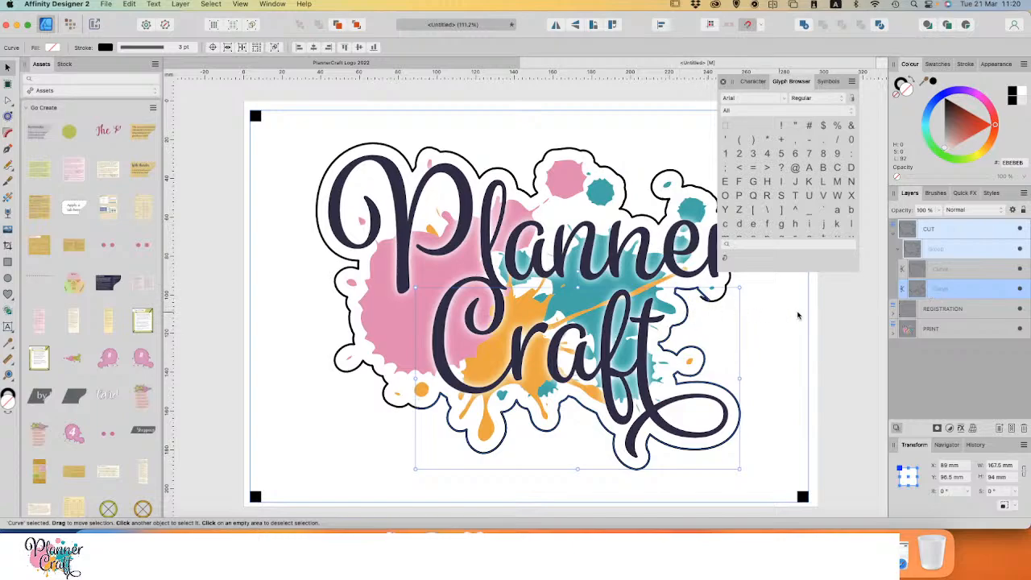
left_click(945, 277)
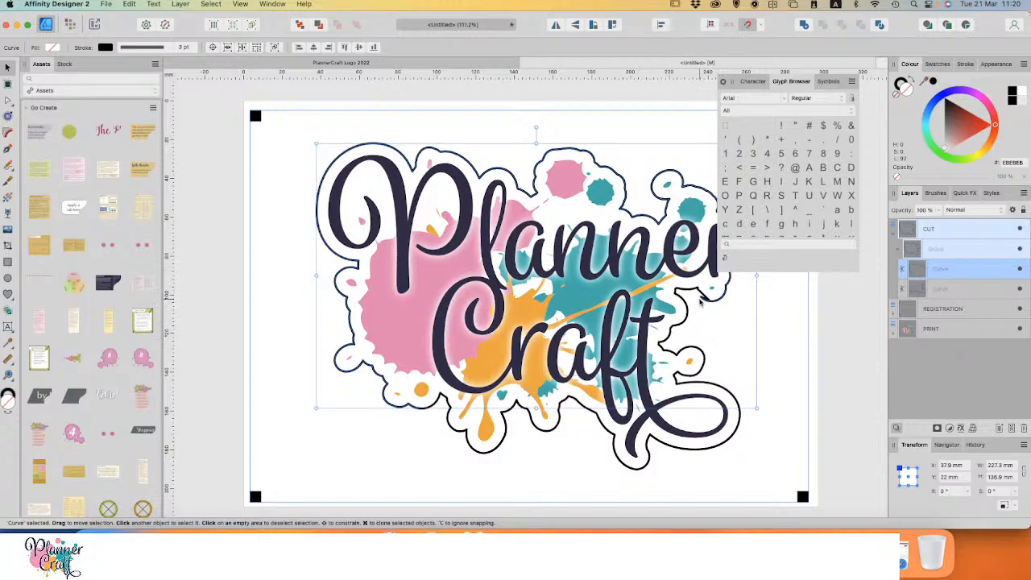
scroll(702, 298, "up", 5)
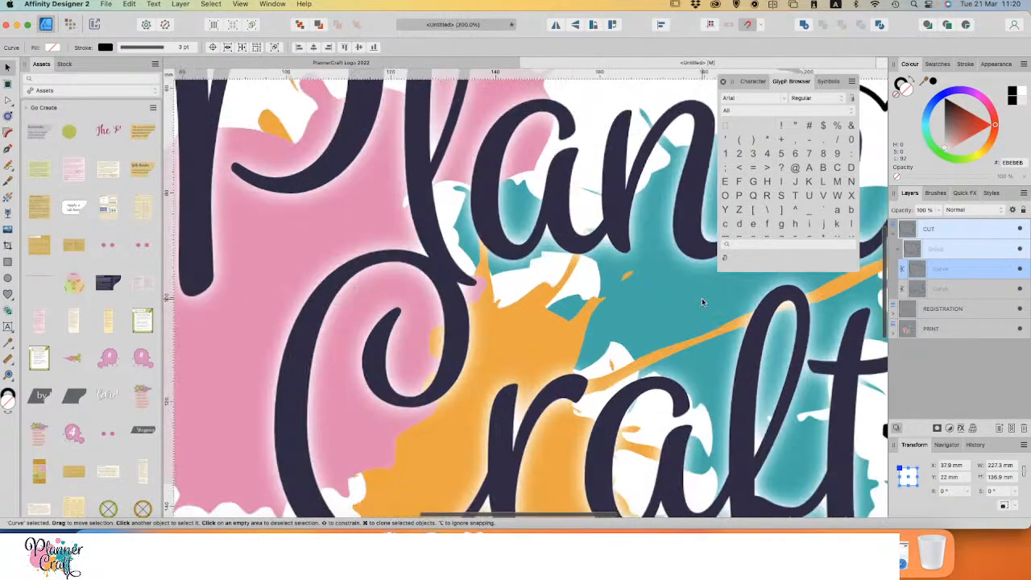
left_click_drag(787, 301, 389, 350)
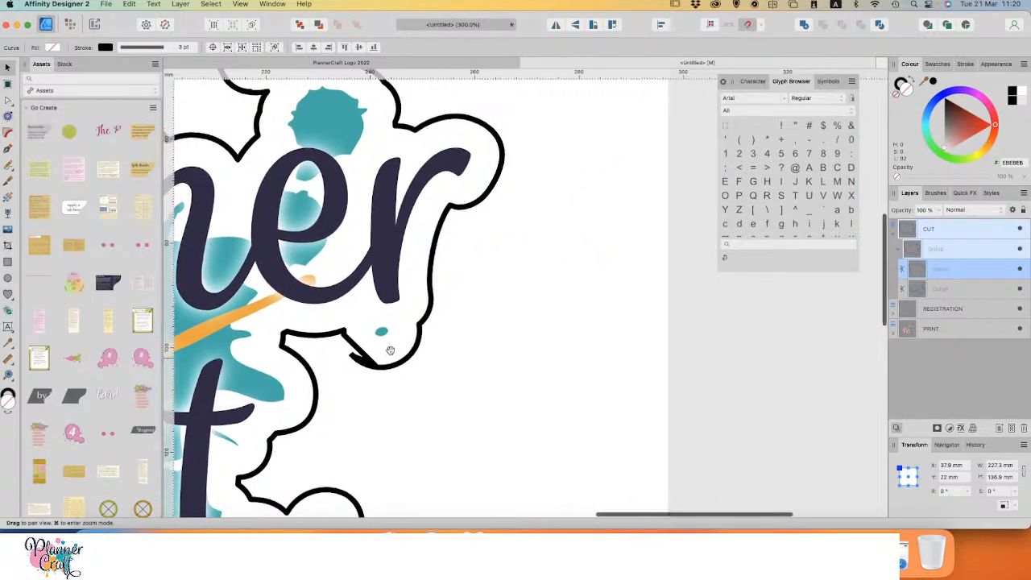
left_click(7, 100)
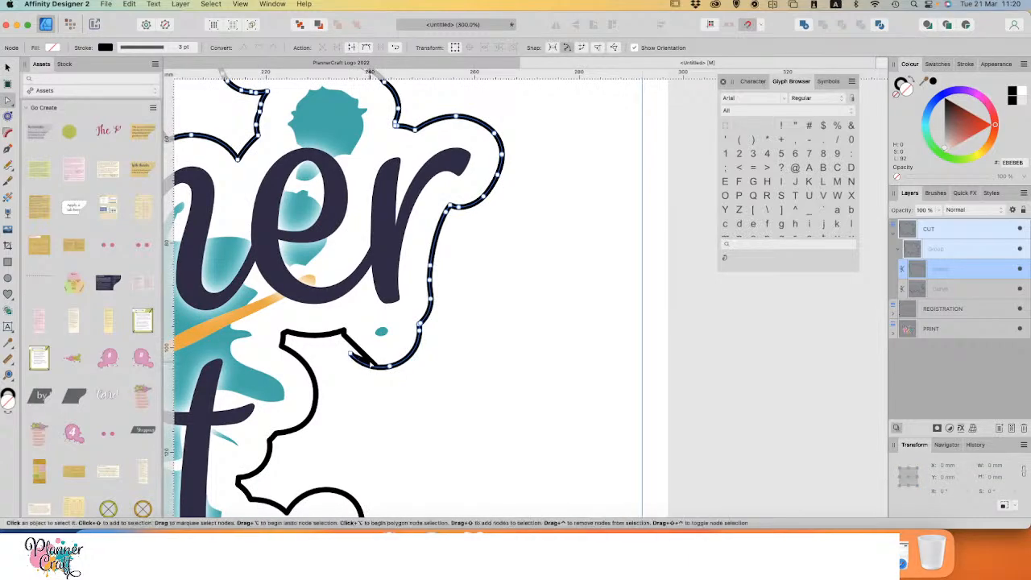
left_click(346, 338)
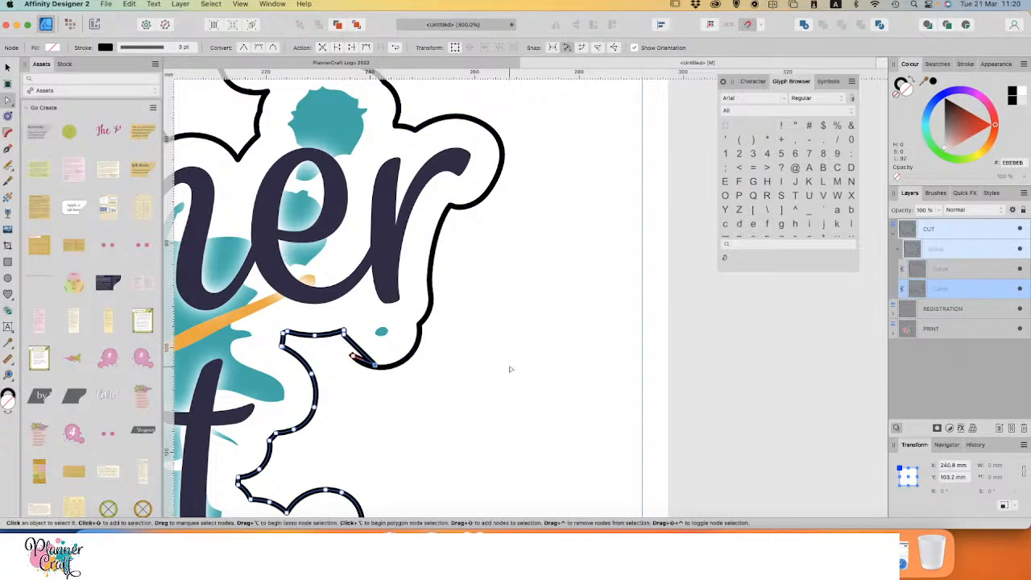
key("Delete")
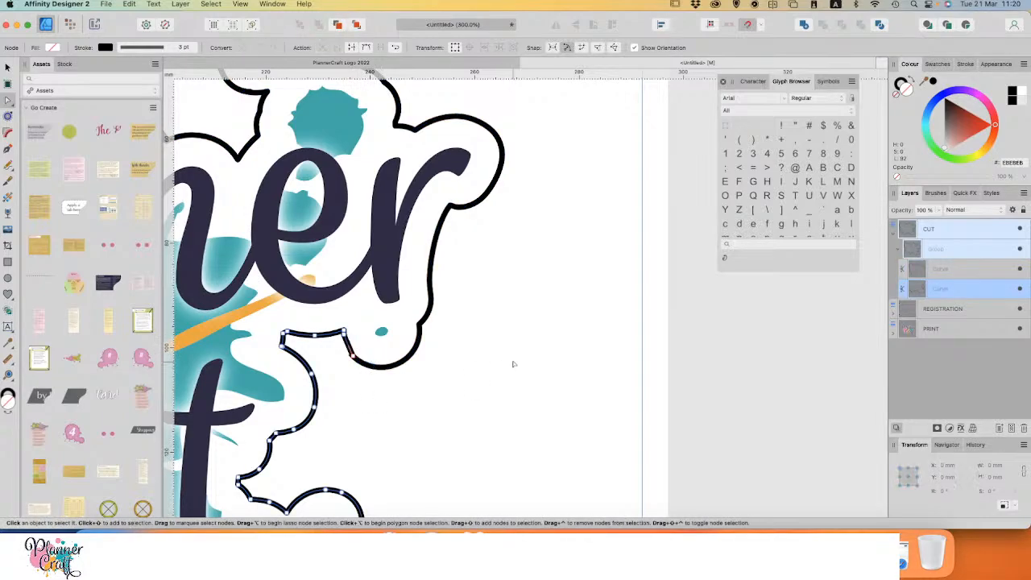
left_click(351, 355)
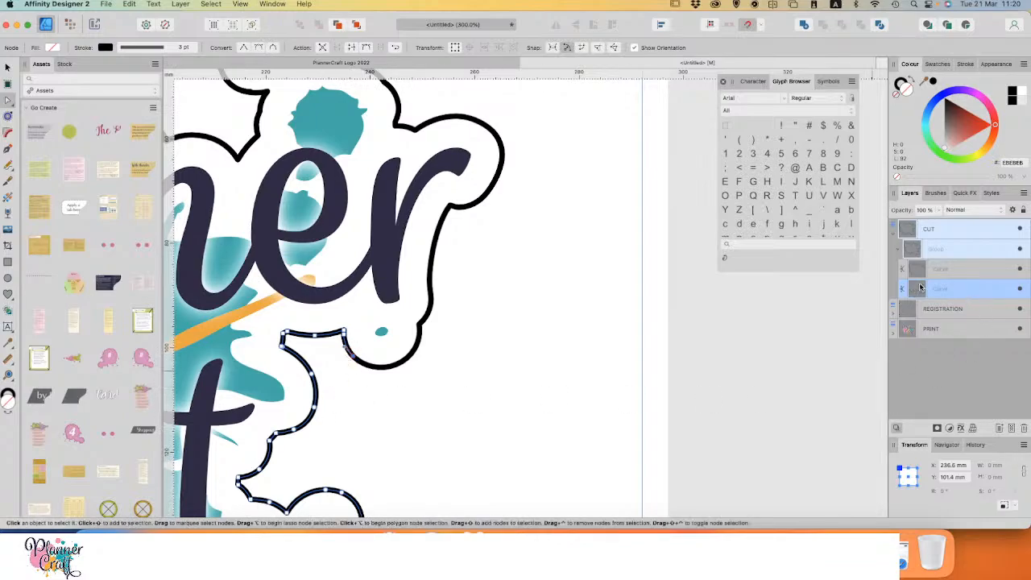
Step: Select the meeting end nodes of both outline pieces below the "r" of Planner and join the curves
left_click(968, 270, "shift")
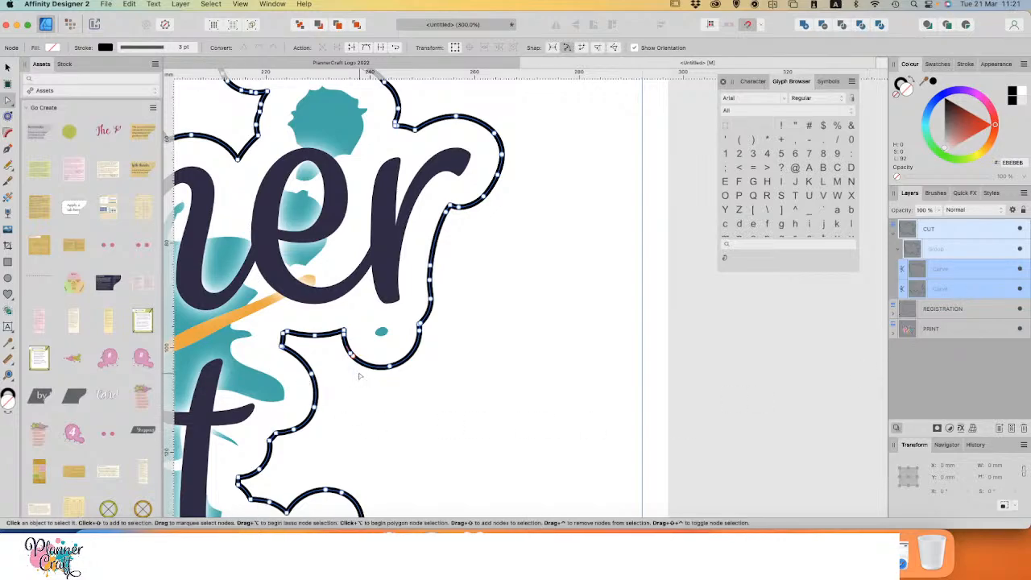
left_click_drag(359, 375, 344, 342)
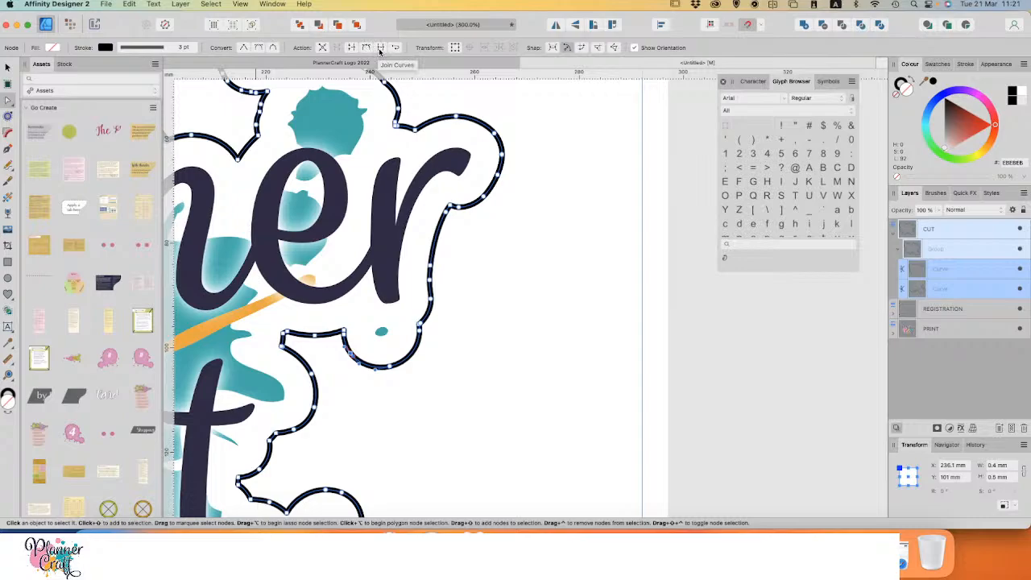
left_click(380, 51)
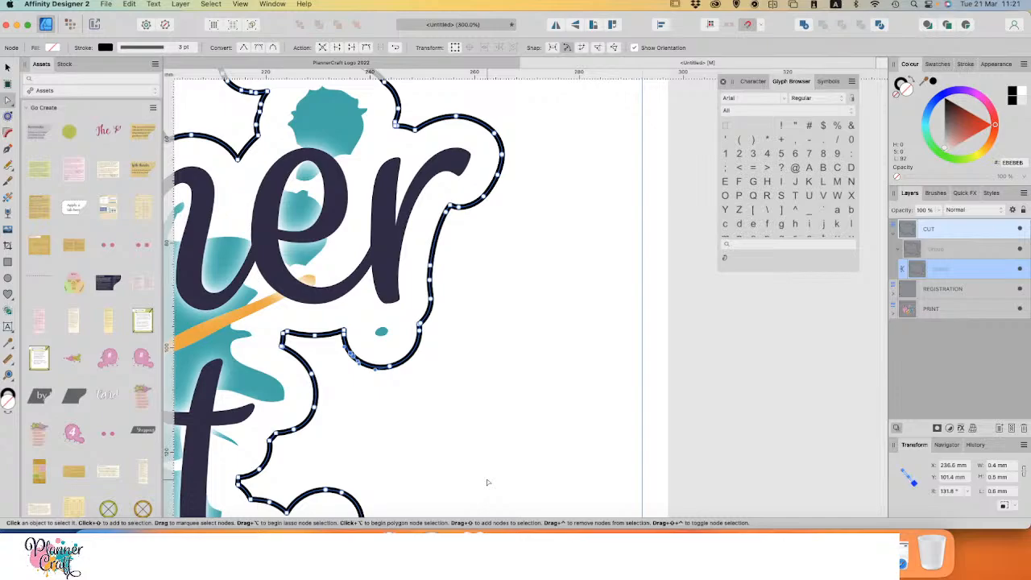
key("super+minus")
key("super+minus")
key("super+minus")
key("super+minus")
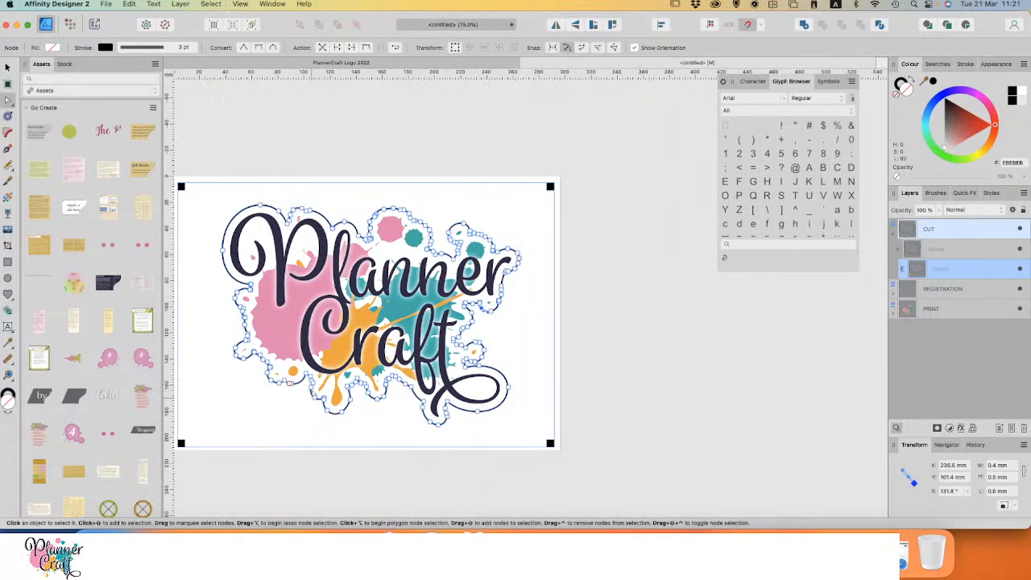
Step: Delete the two overlapping surplus nodes at the end of the CUT outline just below the orange dot beside the C
key("super+plus")
key("super+plus")
key("super+plus")
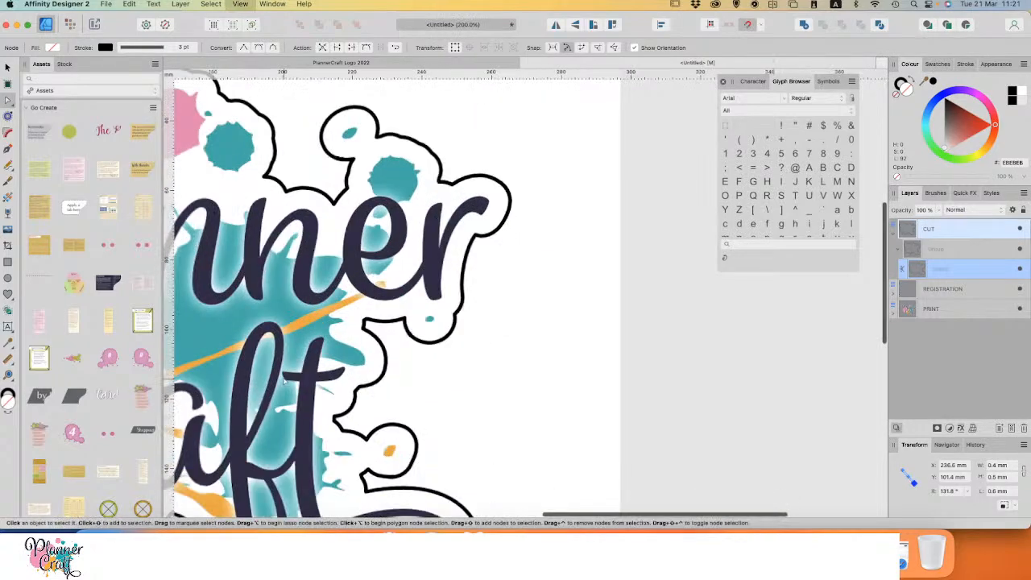
left_click_drag(284, 382, 823, 145)
left_click_drag(462, 305, 399, 383)
key("super+plus")
key("super+plus")
key("super+plus")
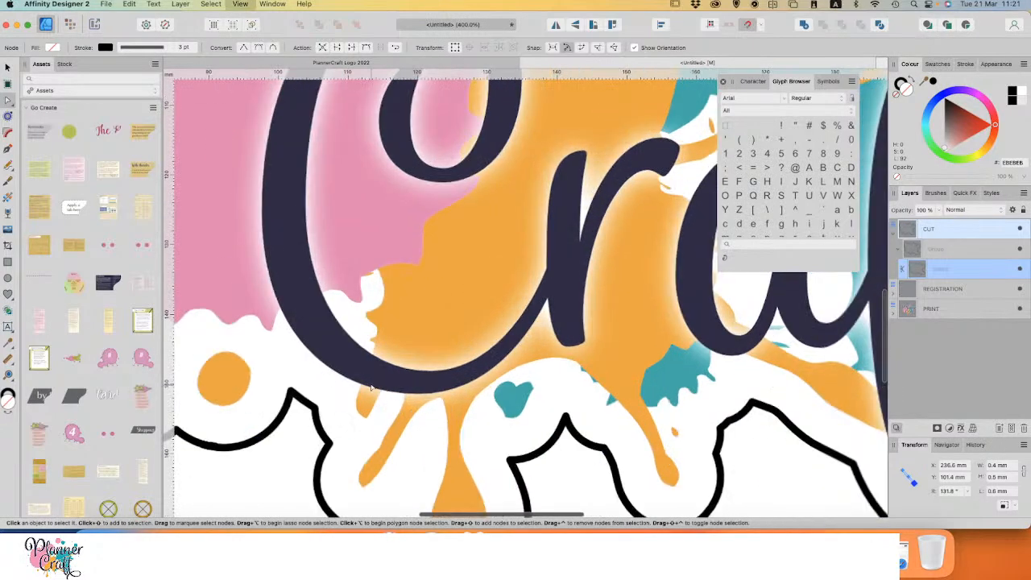
left_click_drag(330, 413, 526, 324)
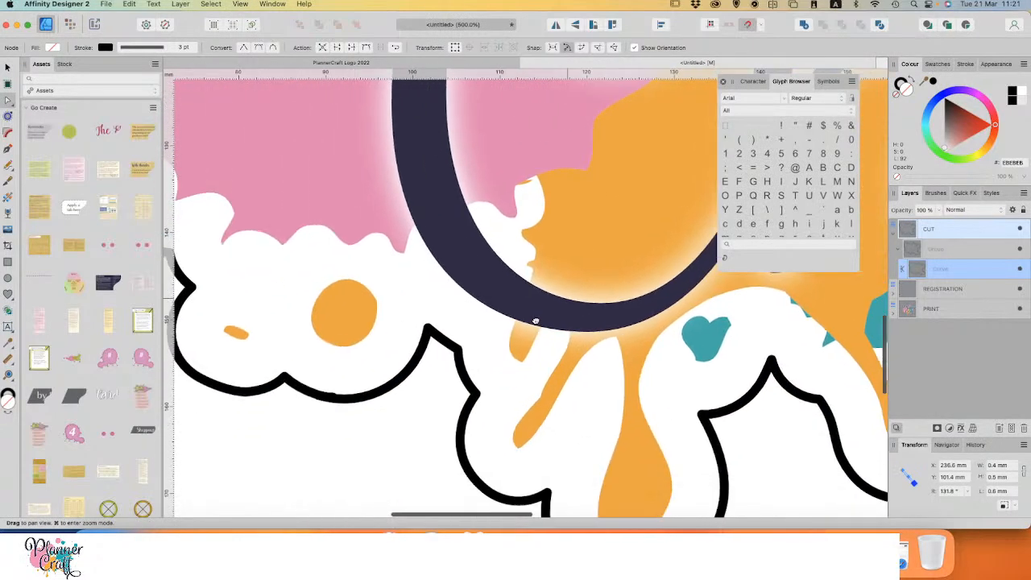
left_click(330, 394)
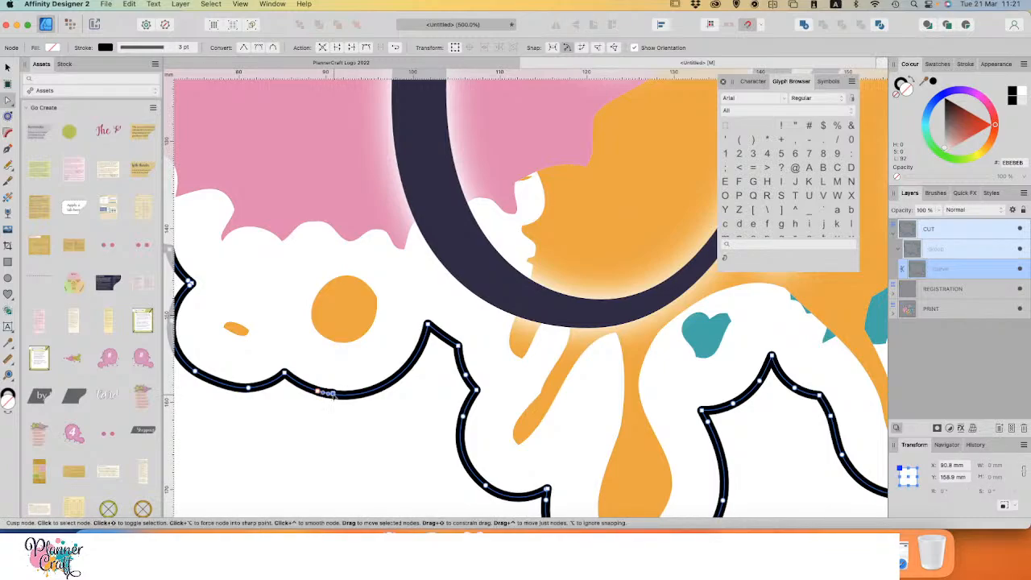
left_click_drag(331, 394, 323, 413)
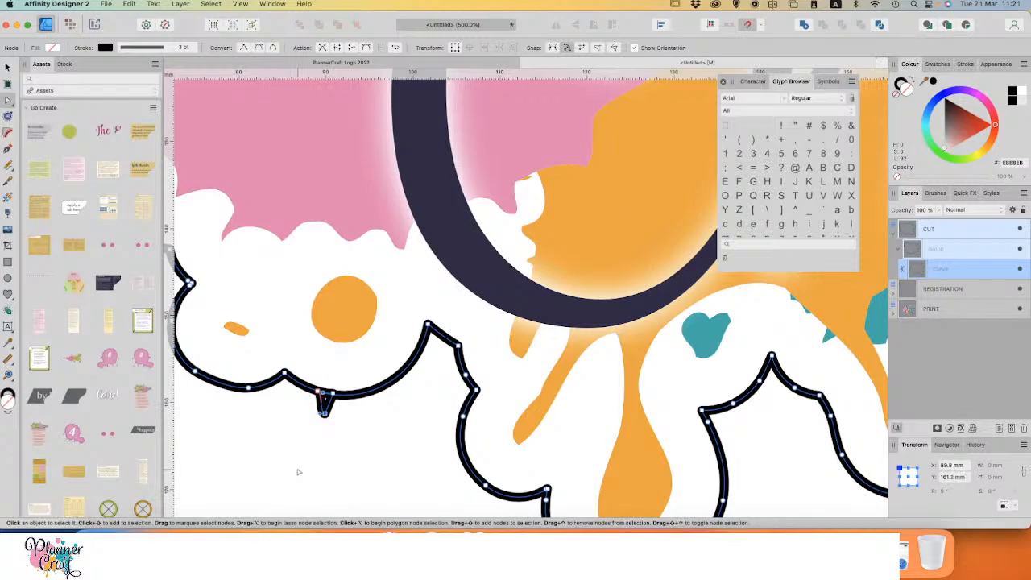
key("ctrl+z")
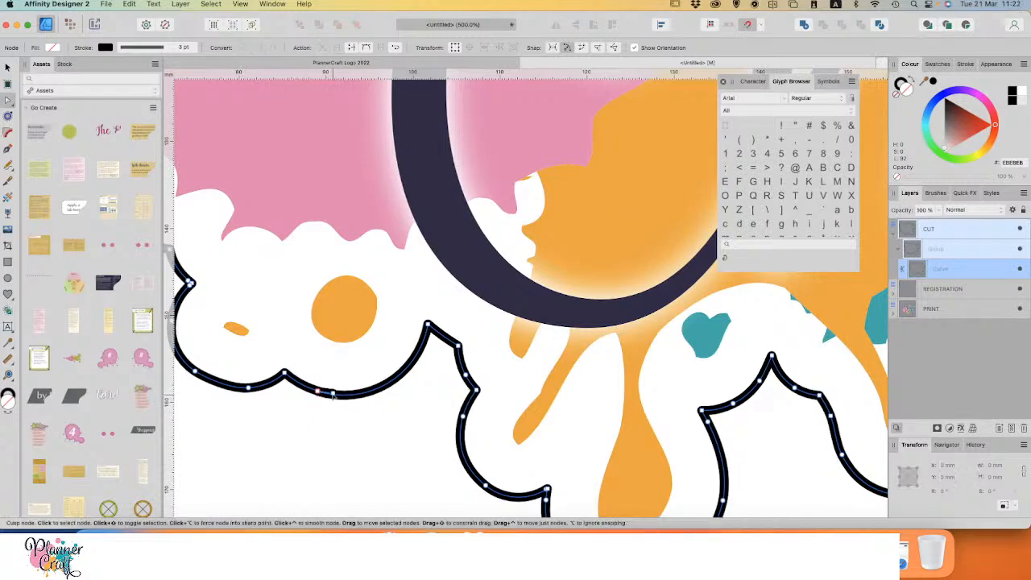
left_click_drag(332, 395, 297, 434)
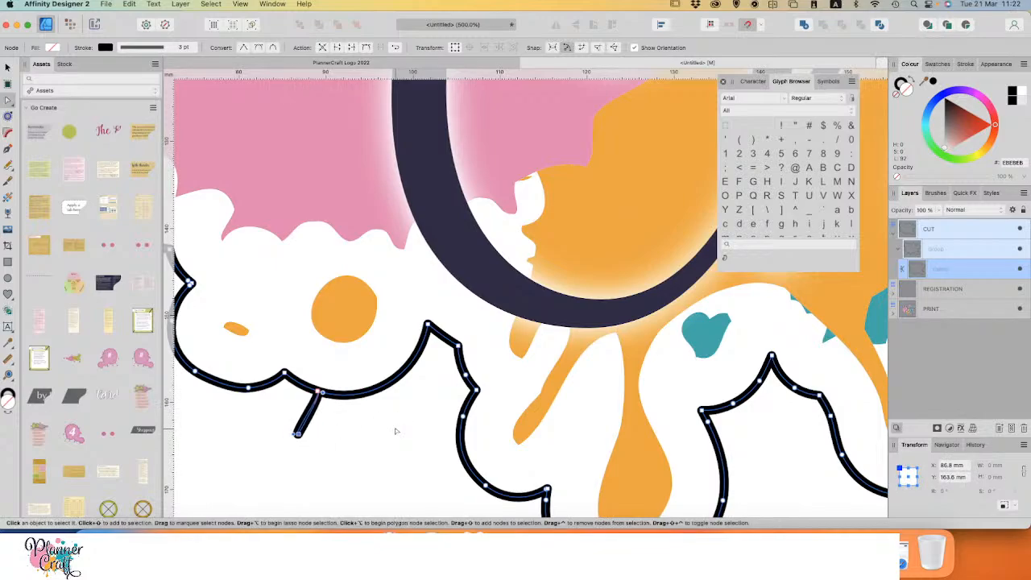
key("ctrl+z")
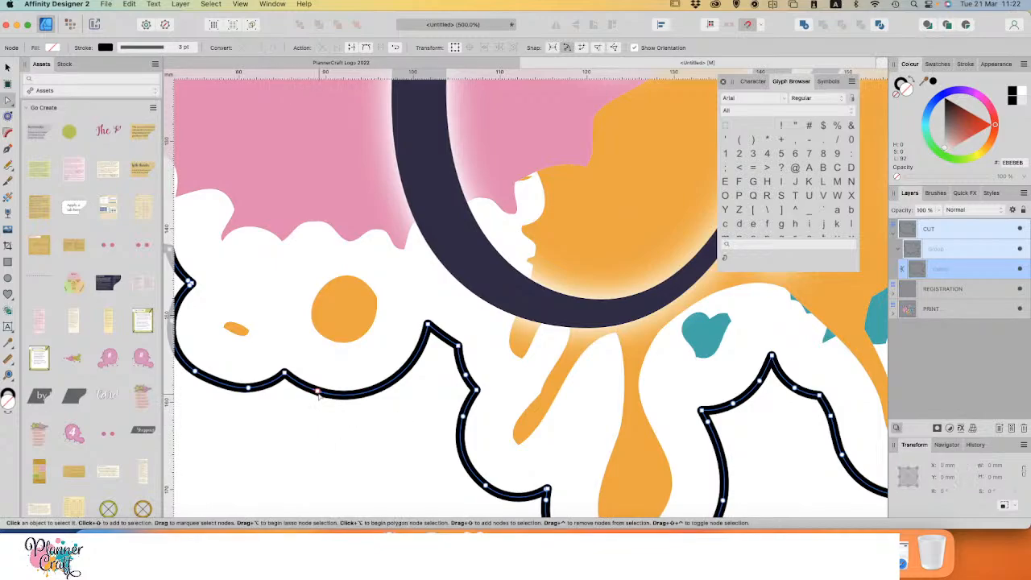
Step: Close the CUT outline curve at the gap below the orange dot and deselect it
left_click(351, 50)
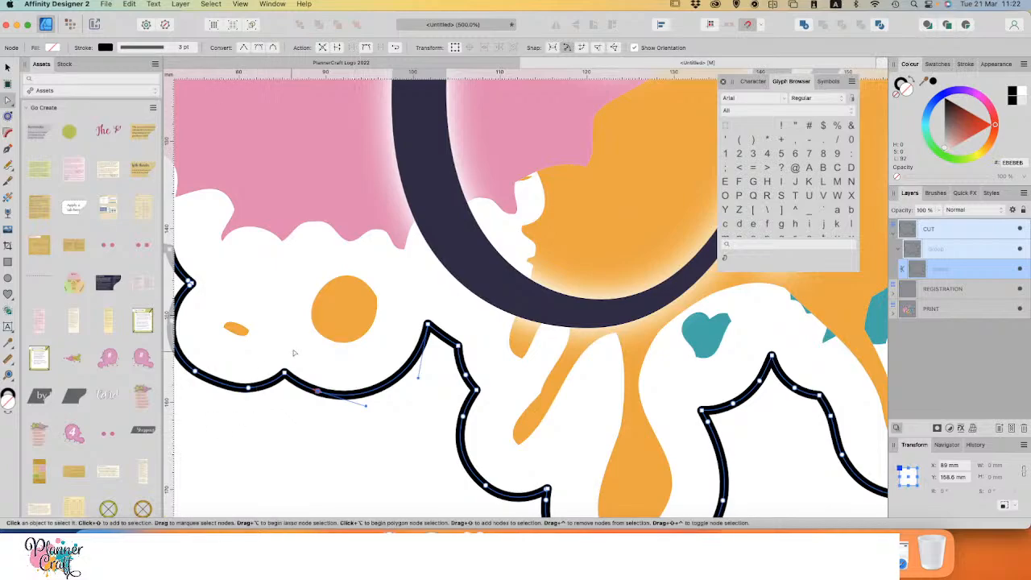
key("super+1")
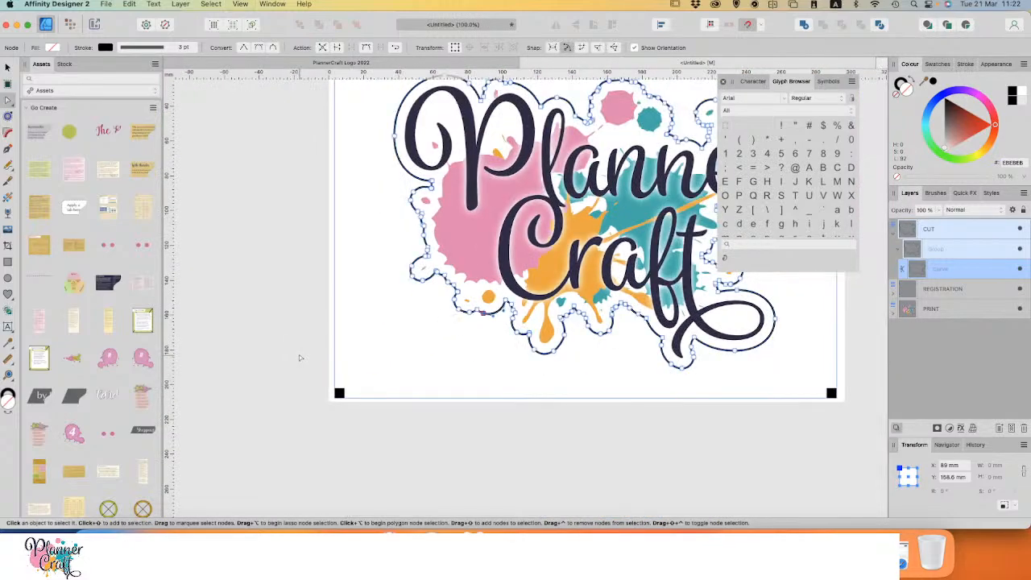
key("space")
left_click_drag(529, 248, 392, 342)
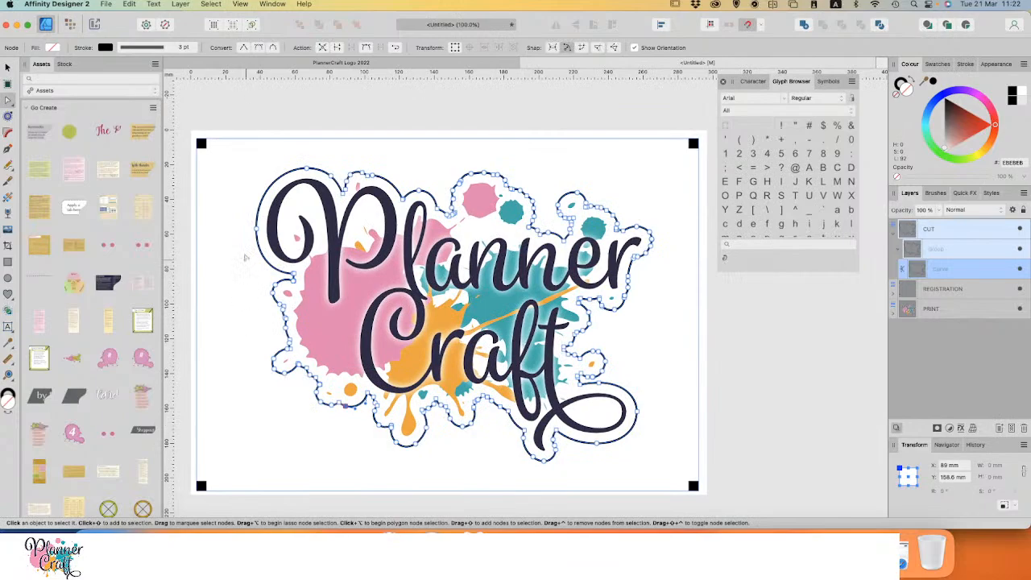
left_click(6, 68)
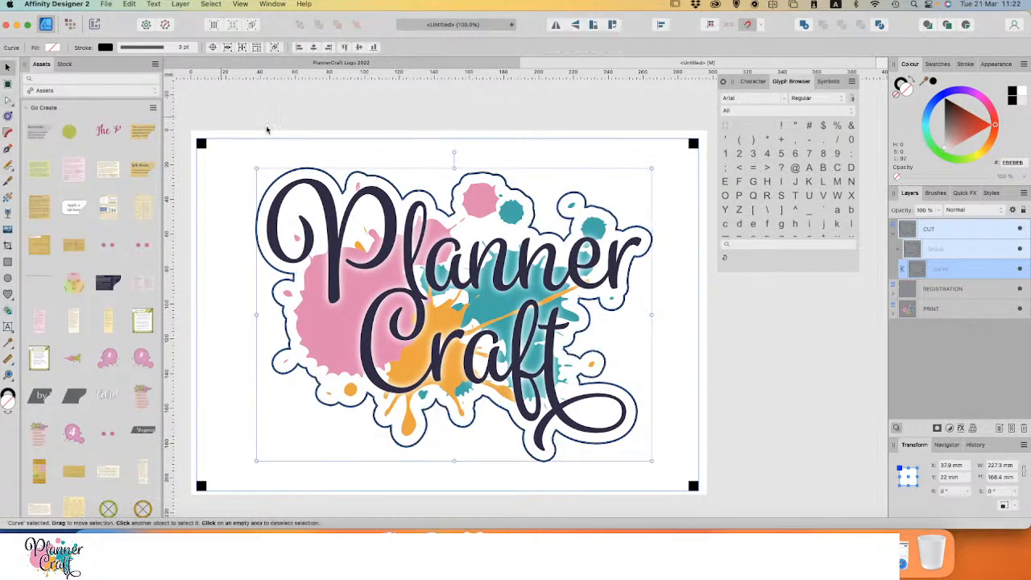
left_click(524, 118)
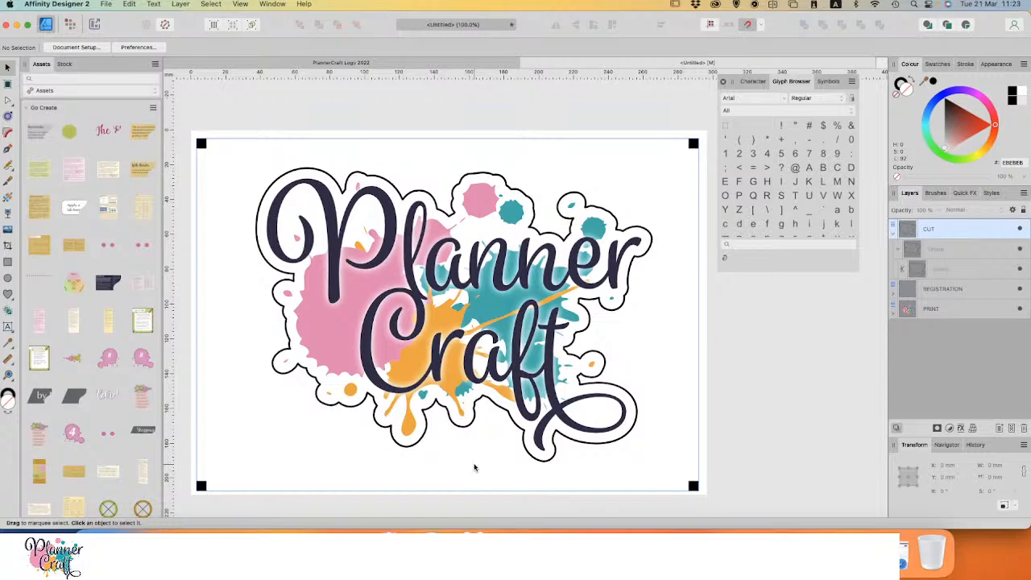
Step: Save the document as Printable Vinyl Tee in the Logos 2017 folder
key("super+s")
key("super+s")
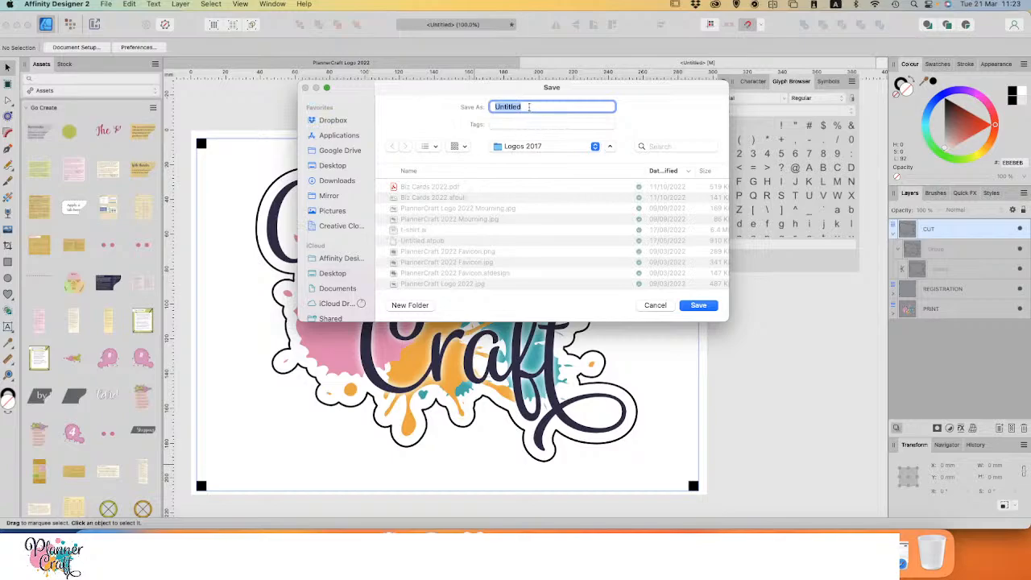
type("Printable Vinyl Tee")
key("Return")
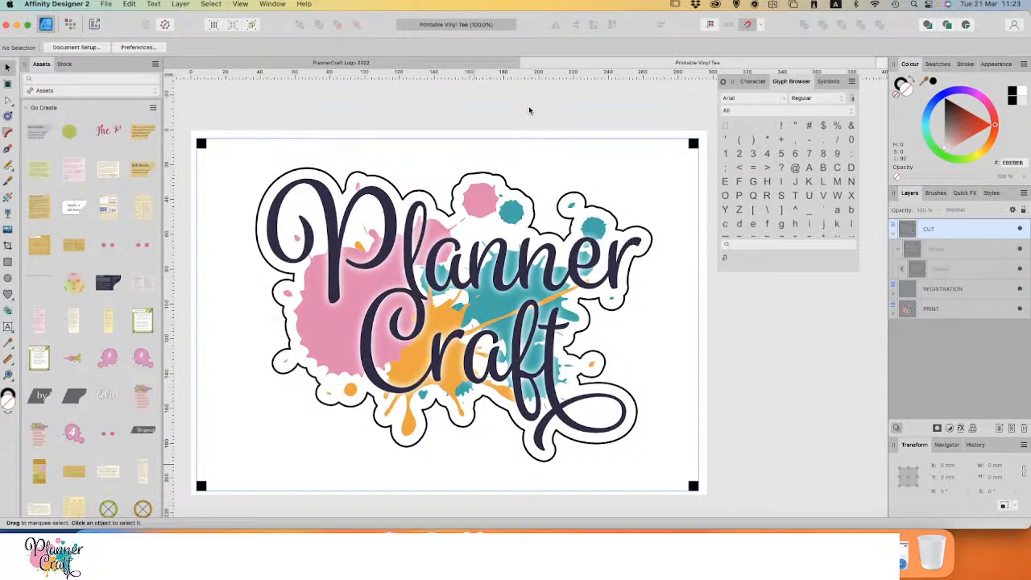
Step: Create a new document from the ScanNCut 12x12 Mat Active Area preset
key("super+s")
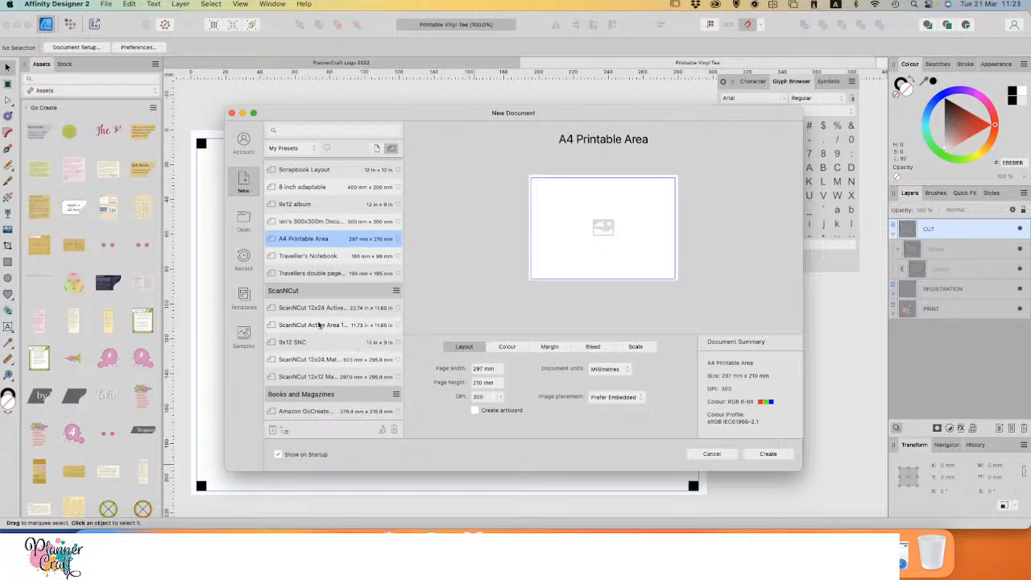
left_click(313, 377)
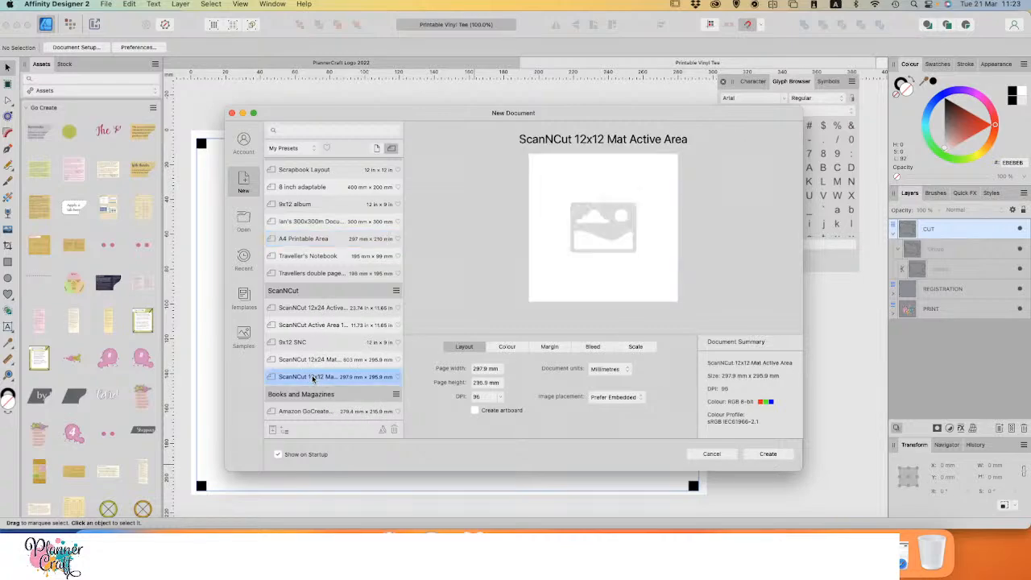
left_click(763, 456)
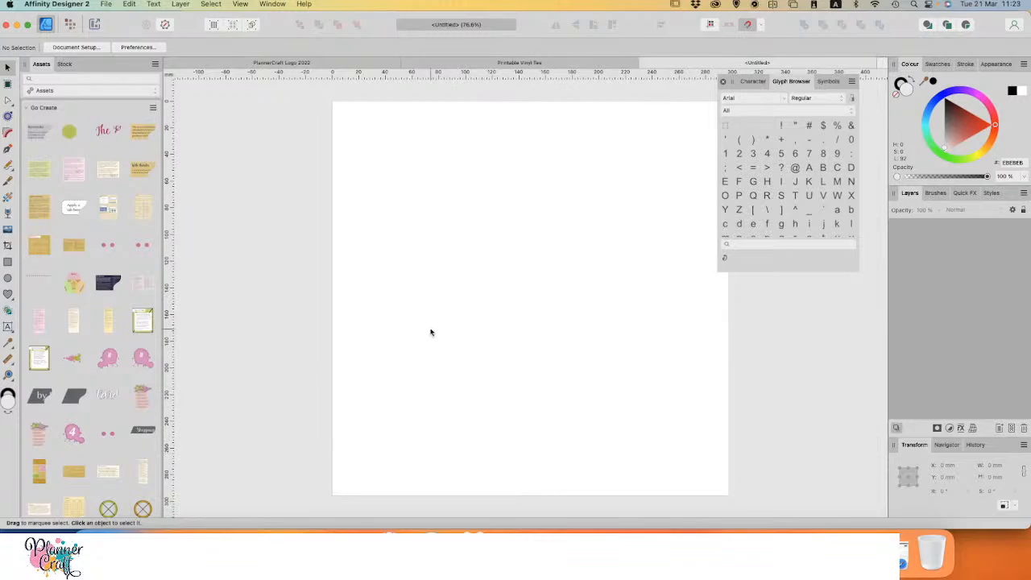
key("space")
left_click_drag(510, 327, 389, 320)
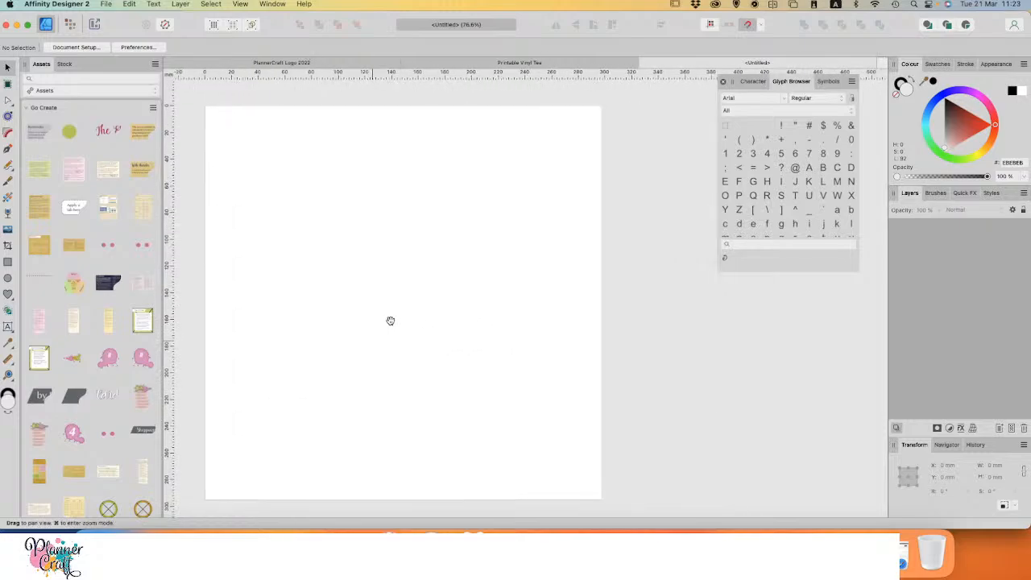
Step: Copy all four groups of the PlannerCraft Logo 2022 artwork and paste them into the new untitled document
left_click(363, 66)
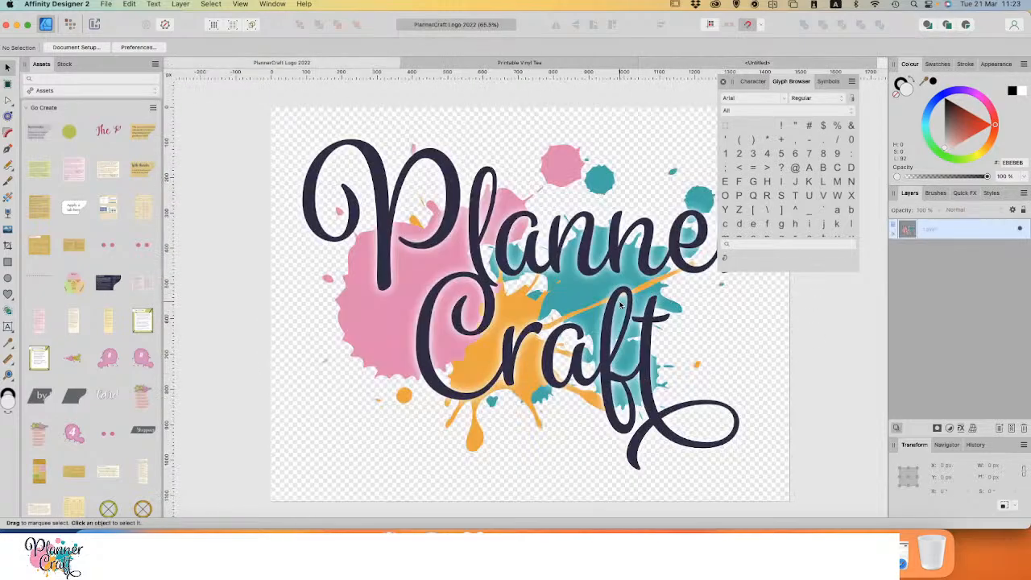
left_click(552, 354)
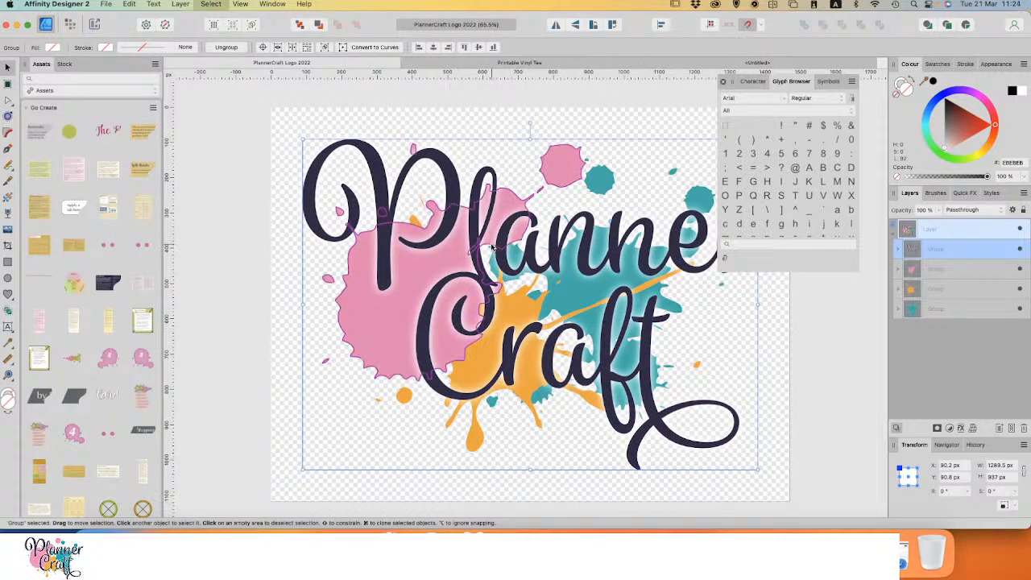
key("super+shift+g")
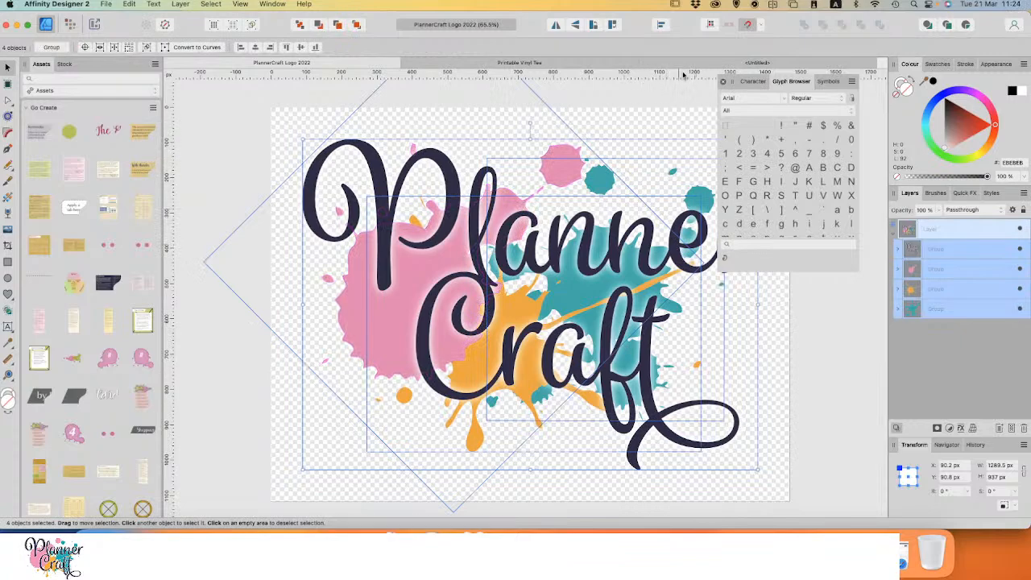
left_click(730, 63)
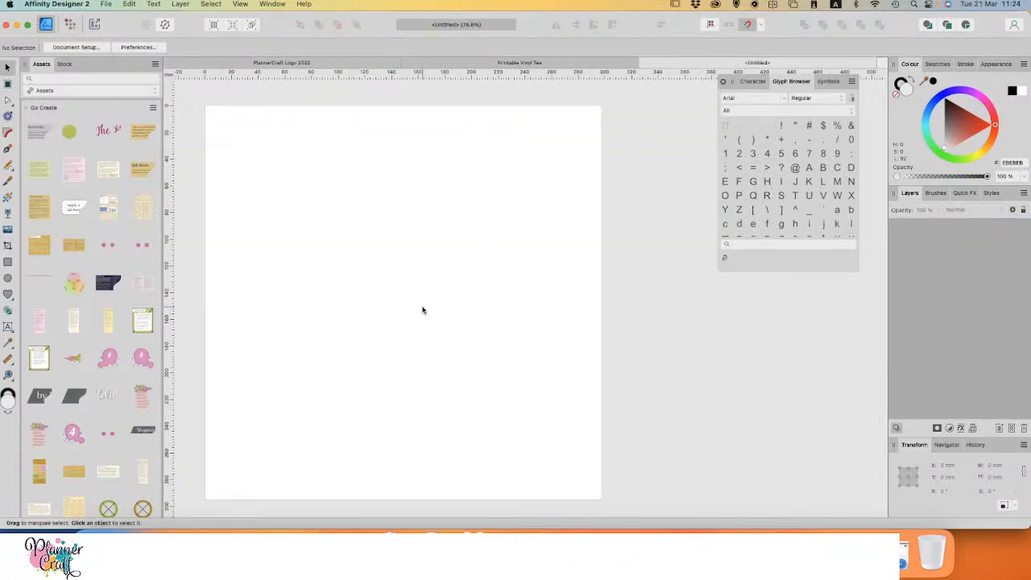
key("super+v")
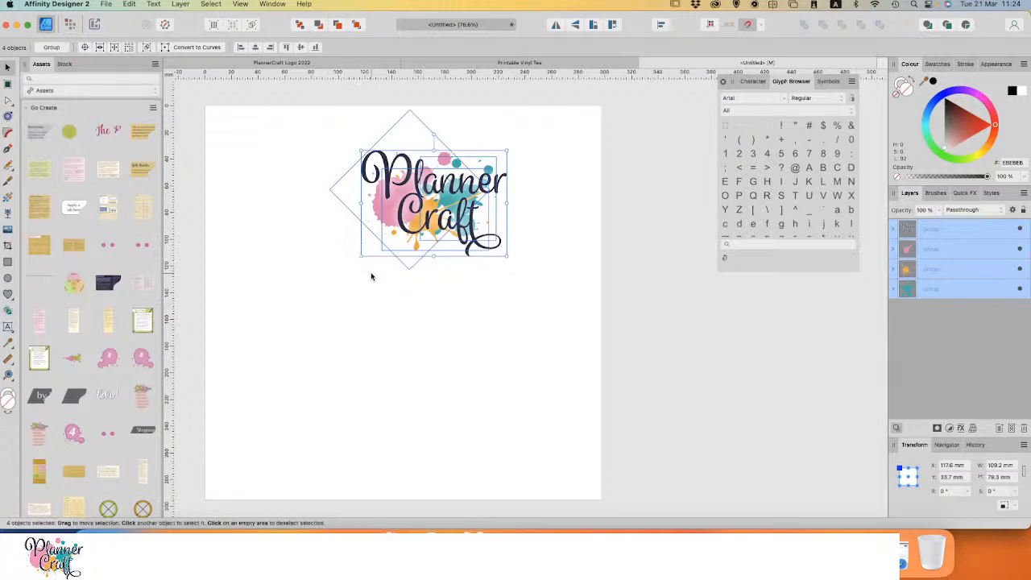
Step: Group the pasted logo, scale it to about 241 × 217 mm and move it fully inside the page
left_click_drag(360, 257, 392, 246)
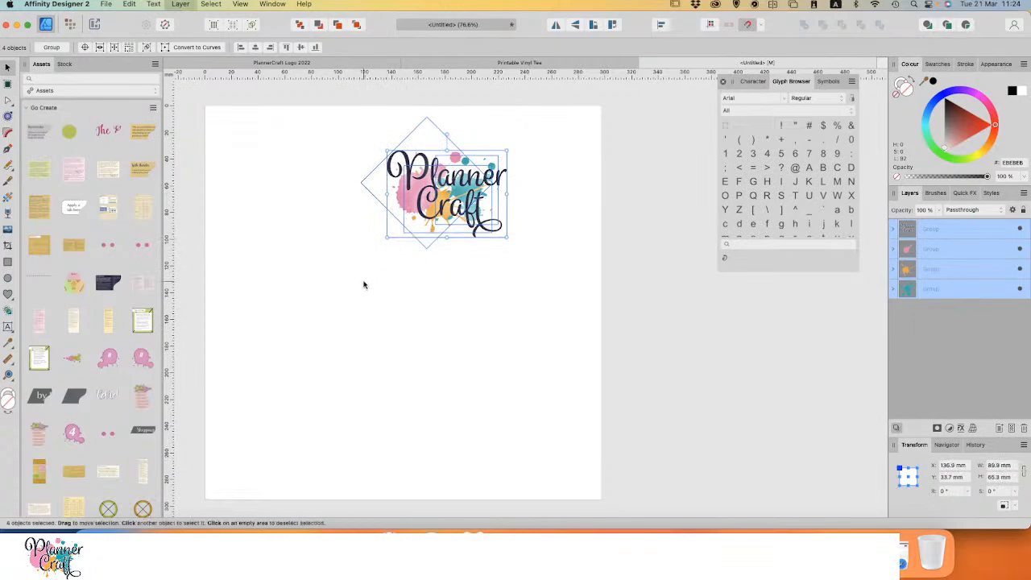
key("super+g")
left_click_drag(361, 247, 205, 422)
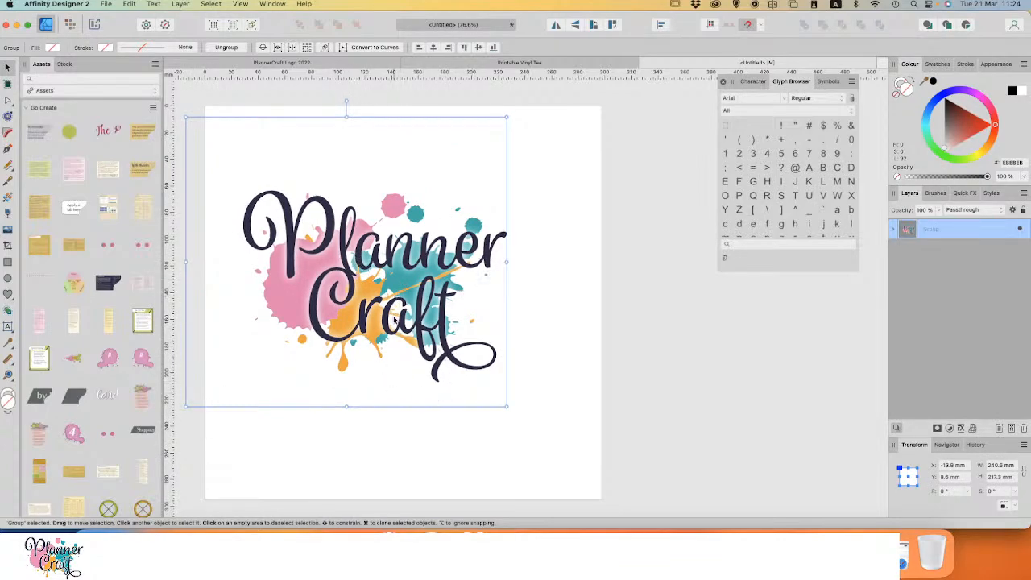
left_click_drag(405, 291, 437, 287)
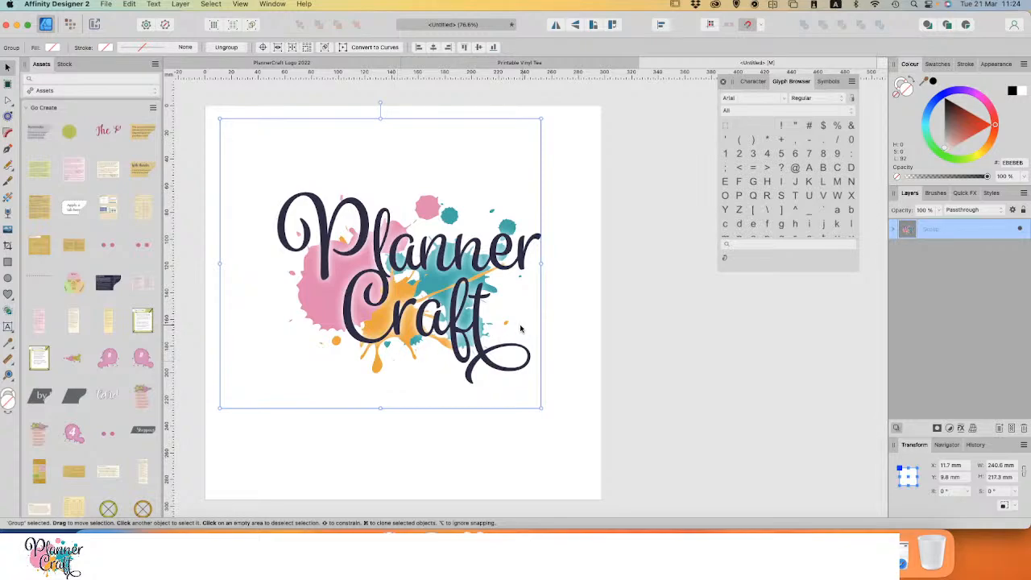
Step: Turn off the Outer Glow effect on the "aft" lettering curves inside the logo's text group
left_click(899, 231)
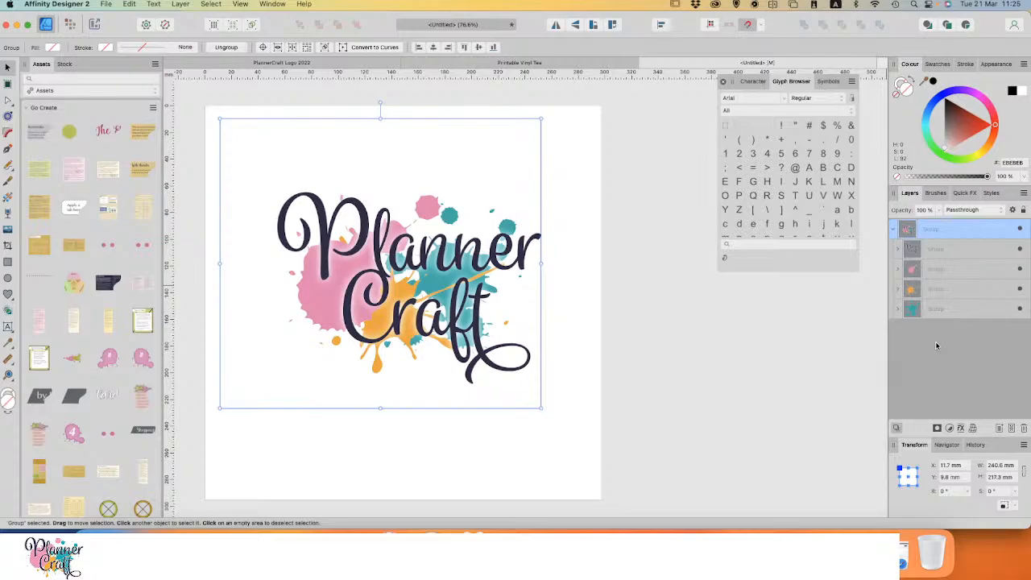
left_click(901, 251)
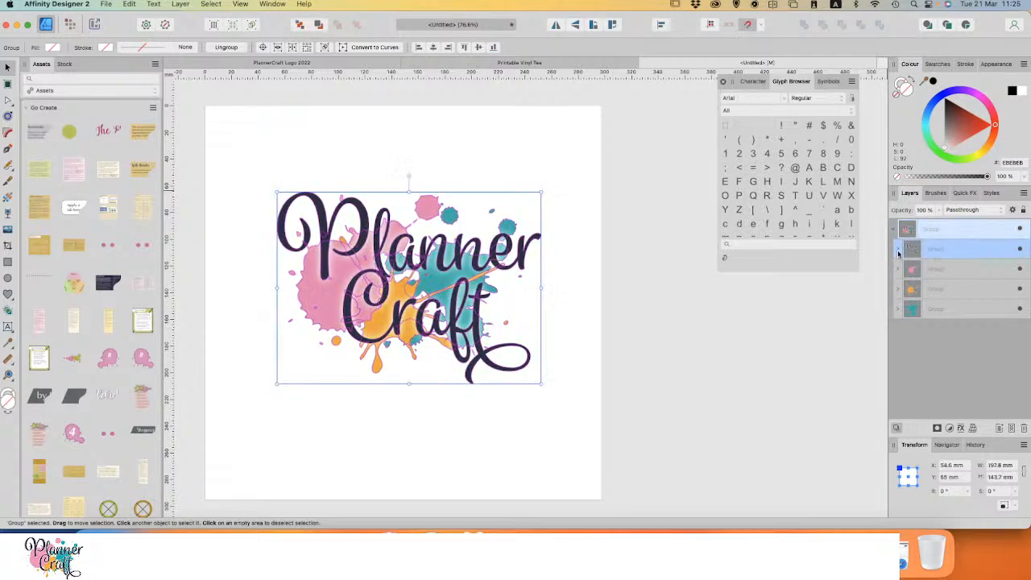
left_click(898, 248)
left_click(954, 271)
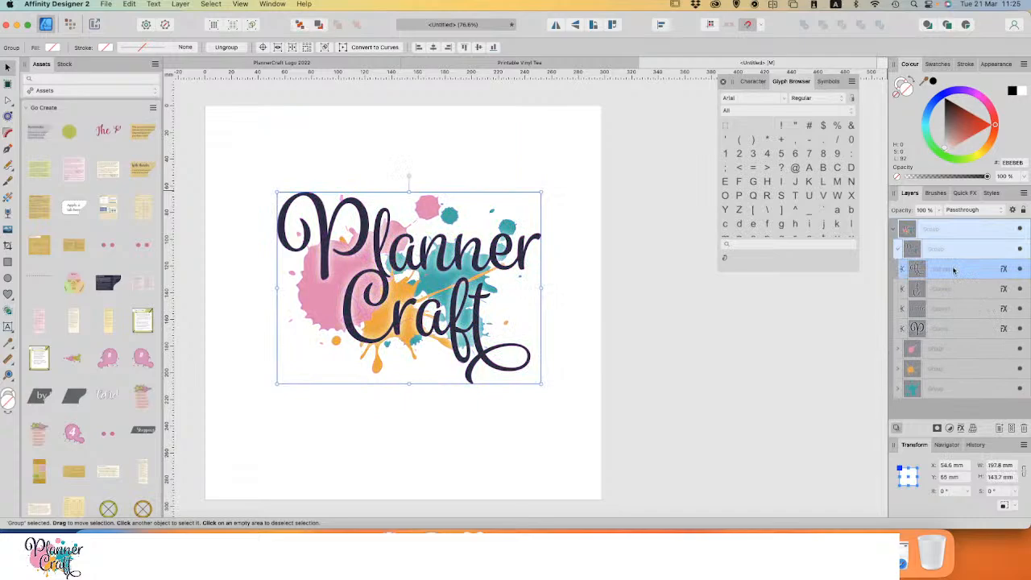
left_click(1004, 269)
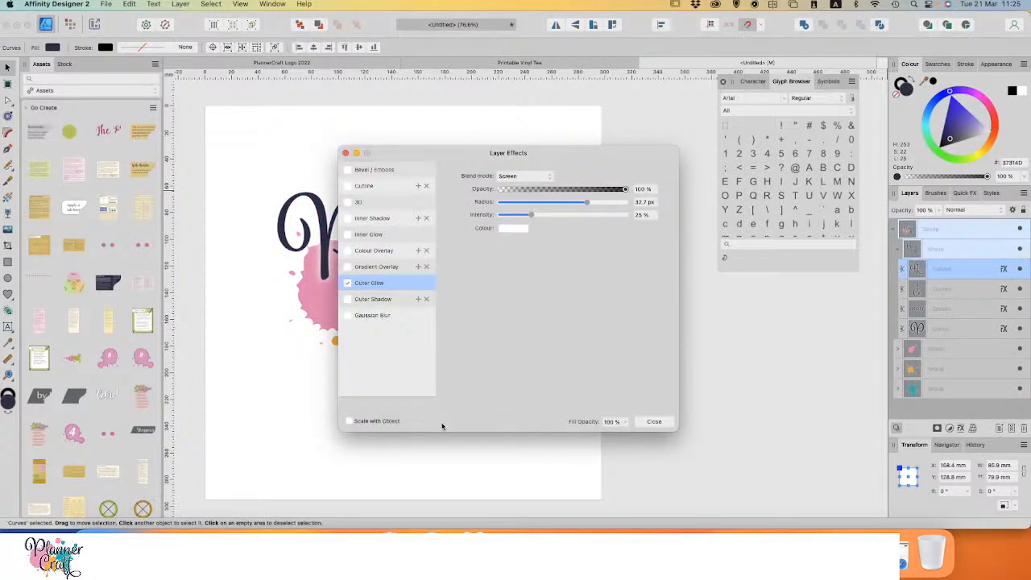
left_click(347, 283)
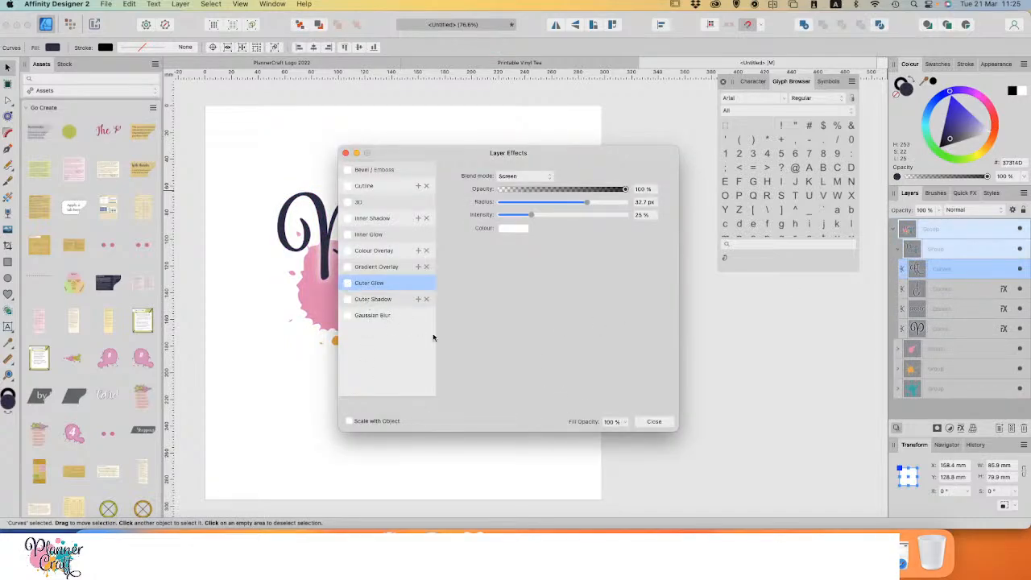
left_click(660, 422)
Step: Turn off the Outer Glow effect on the lettering curves containing the "l" of Planner and "Cr" of Craft
left_click(957, 292)
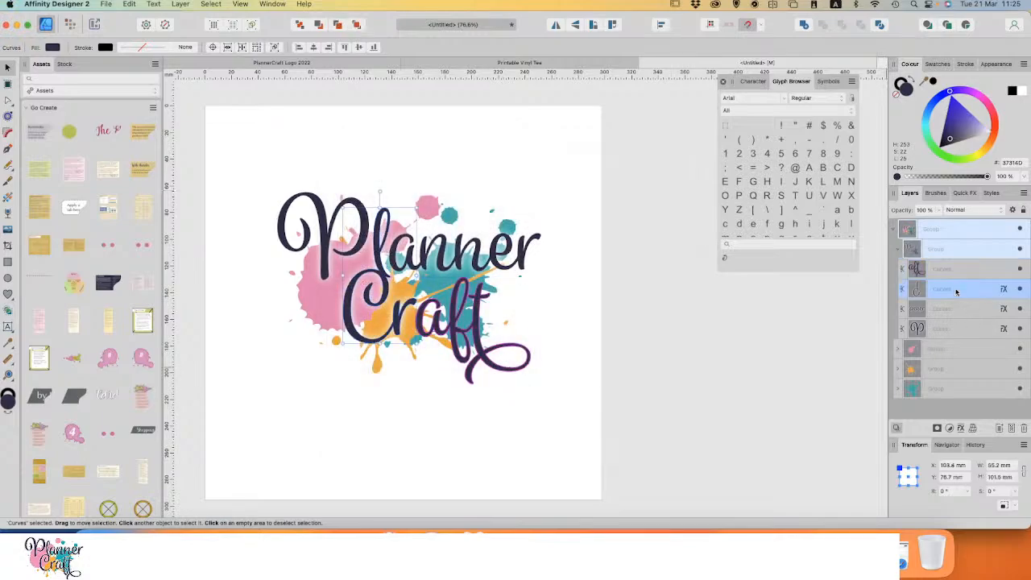
left_click(1003, 290)
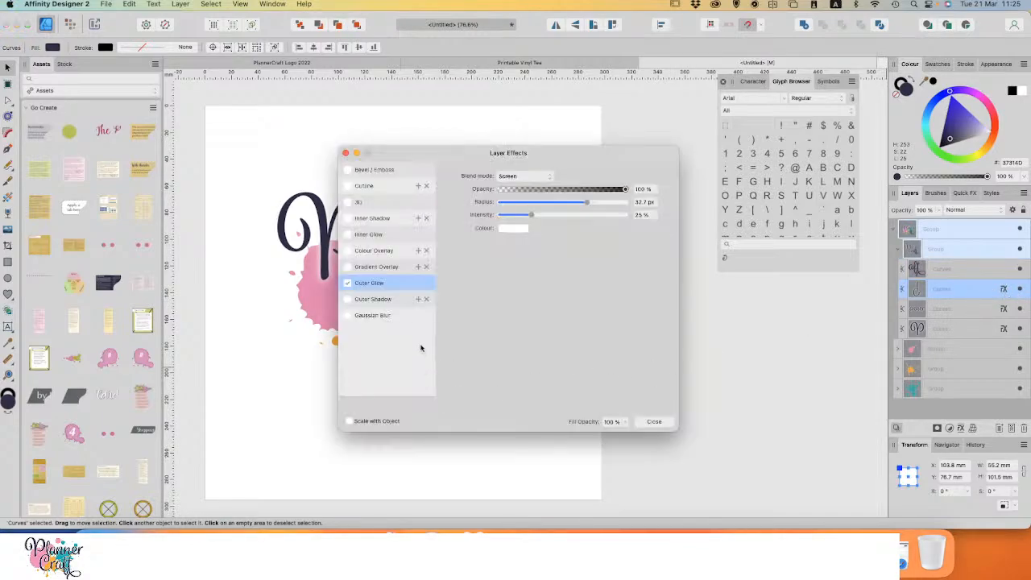
left_click(347, 283)
left_click(659, 421)
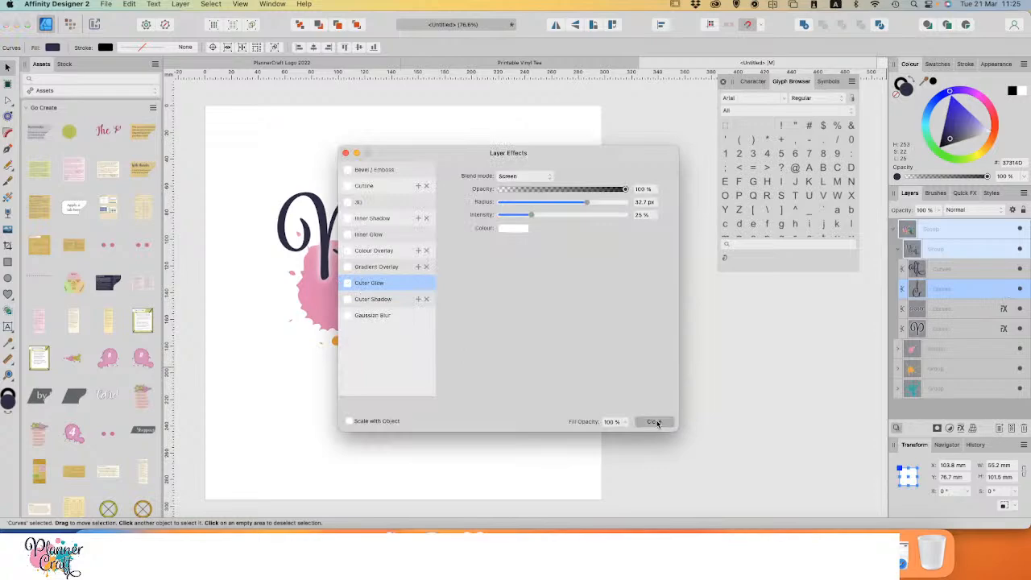
Step: Turn off the Outer Glow effect on the "anner" lettering curves and on the capital "P" curve, leaving nothing selected
left_click(1003, 309)
left_click(347, 283)
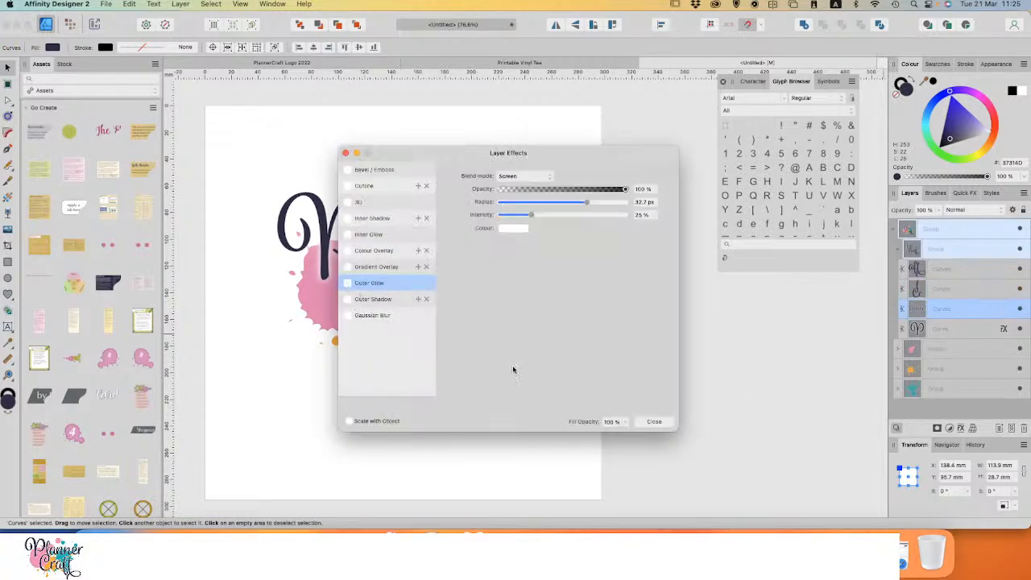
left_click(652, 421)
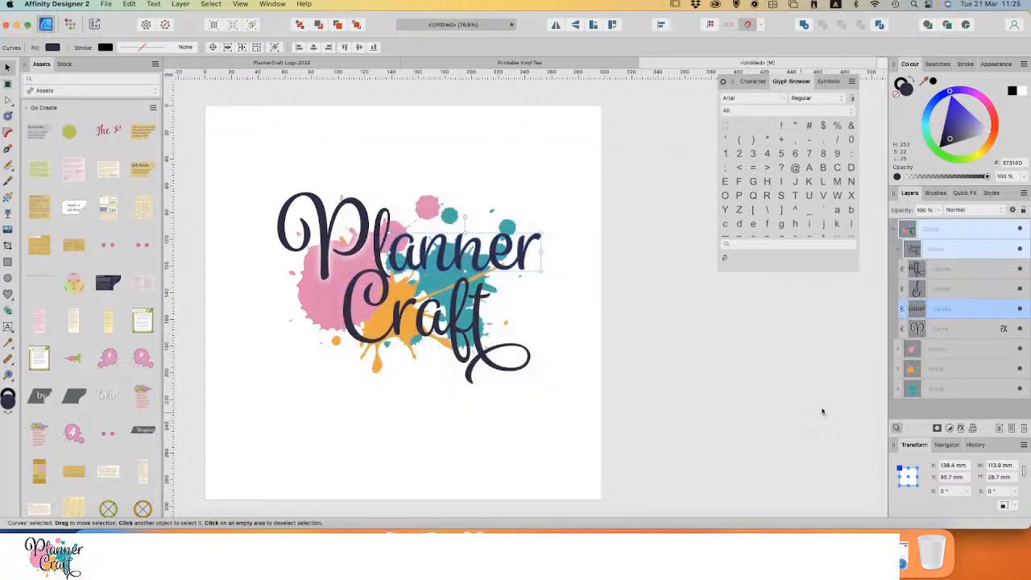
left_click(1004, 329)
left_click(348, 284)
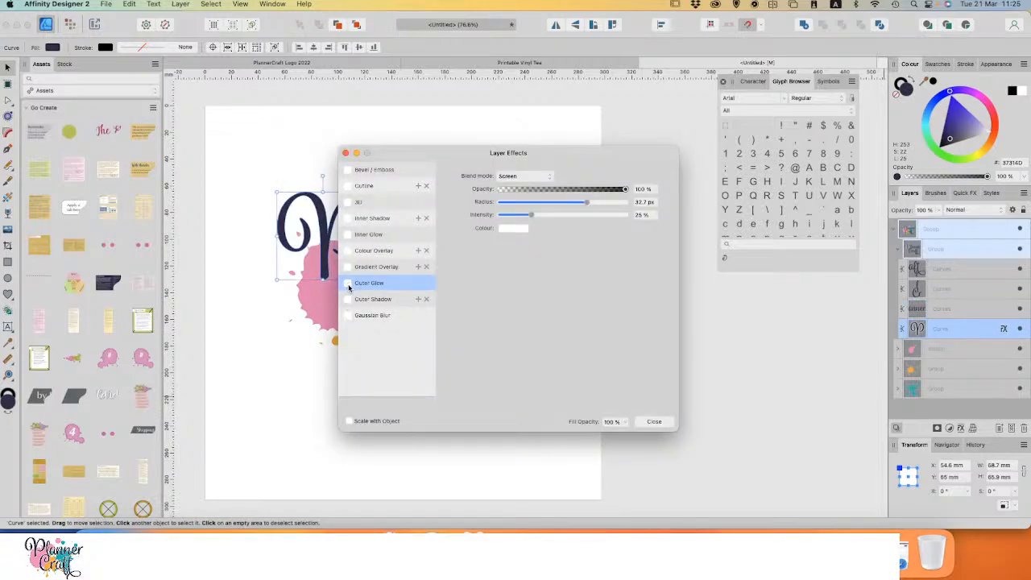
left_click(663, 423)
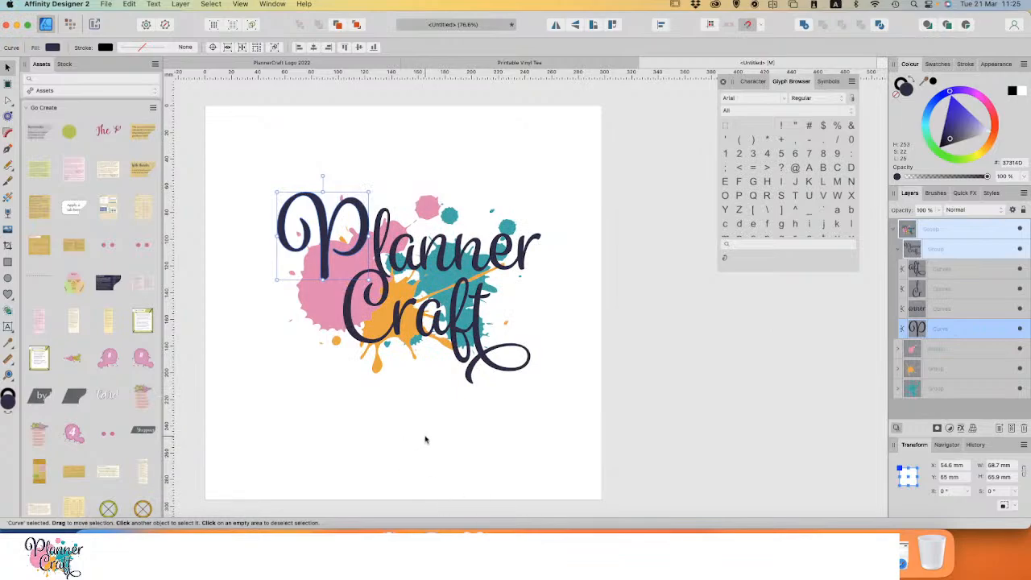
left_click(425, 439)
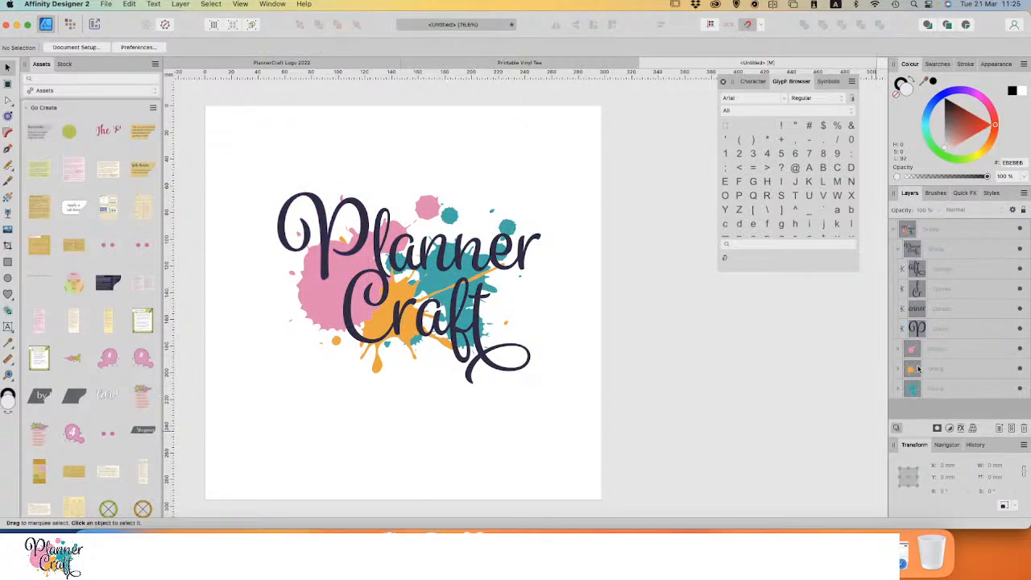
Step: Delete the white backing curves from the pink splatter group
left_click(898, 349)
scroll(940, 368, "down", 1)
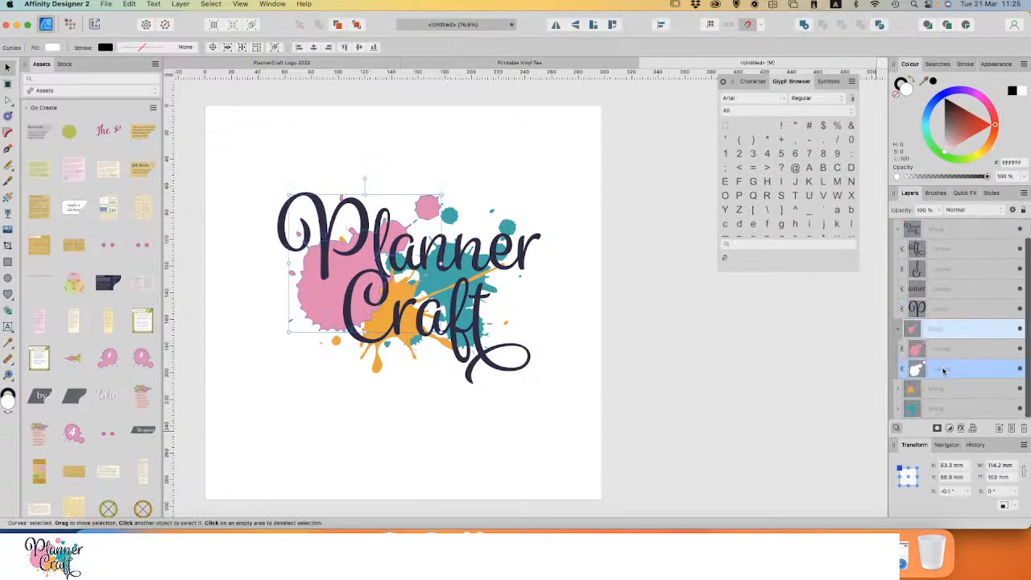
left_click(943, 368)
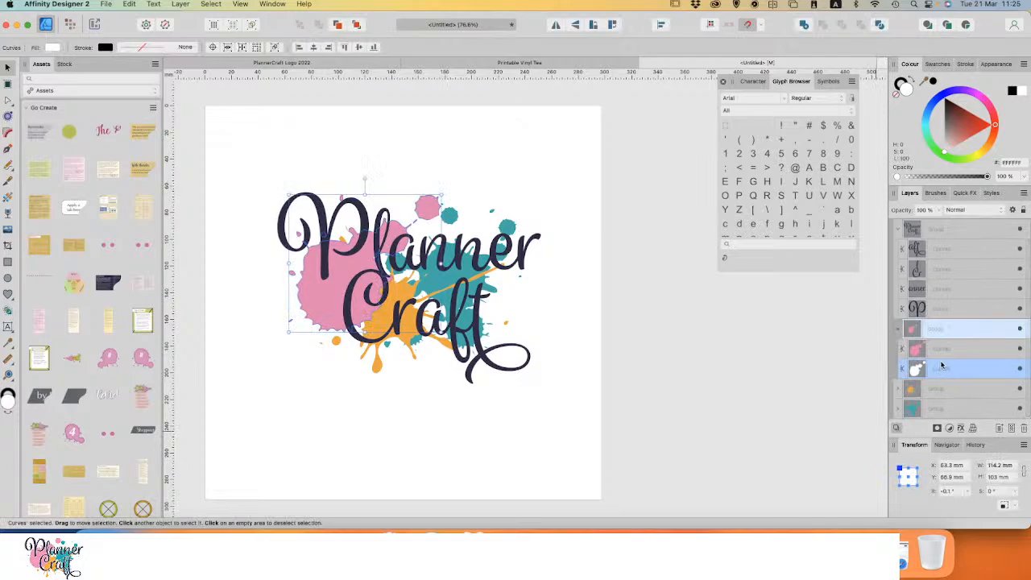
key("Delete")
Step: Delete the white backing curves from the orange and teal splatter groups
left_click(899, 389)
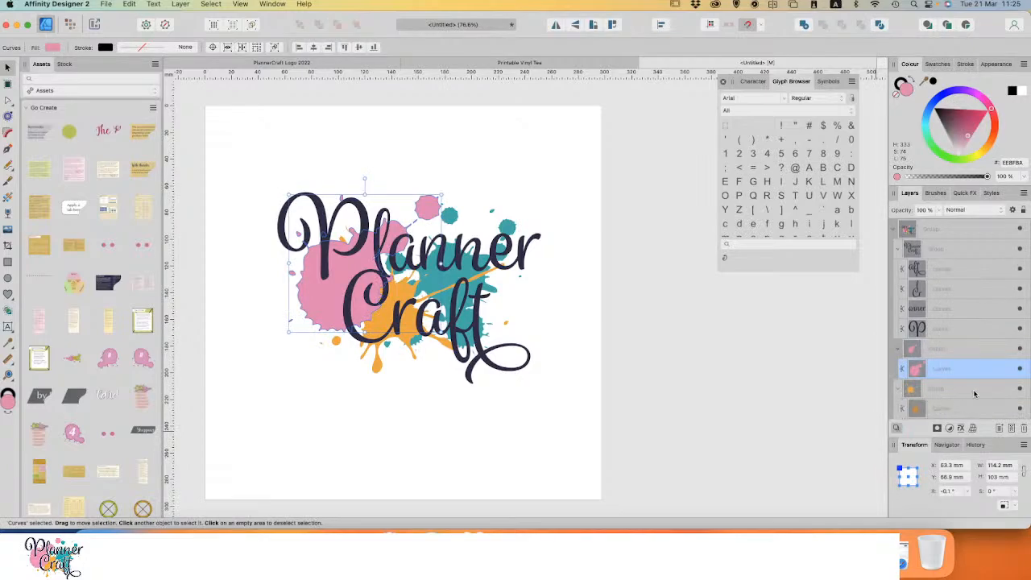
scroll(942, 406, "down", 1)
left_click(949, 394)
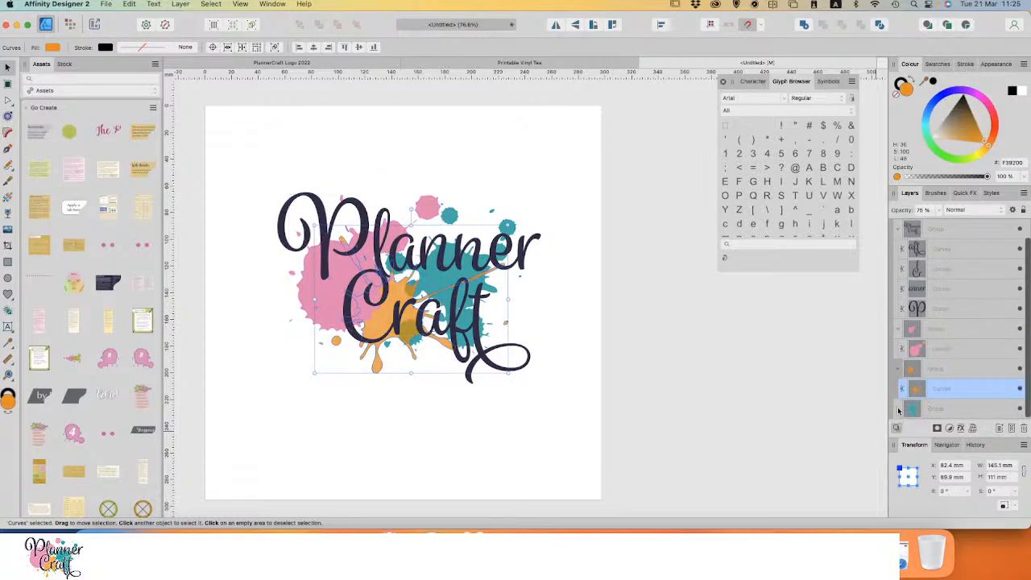
scroll(958, 388, "down", 2)
scroll(957, 388, "down", 1)
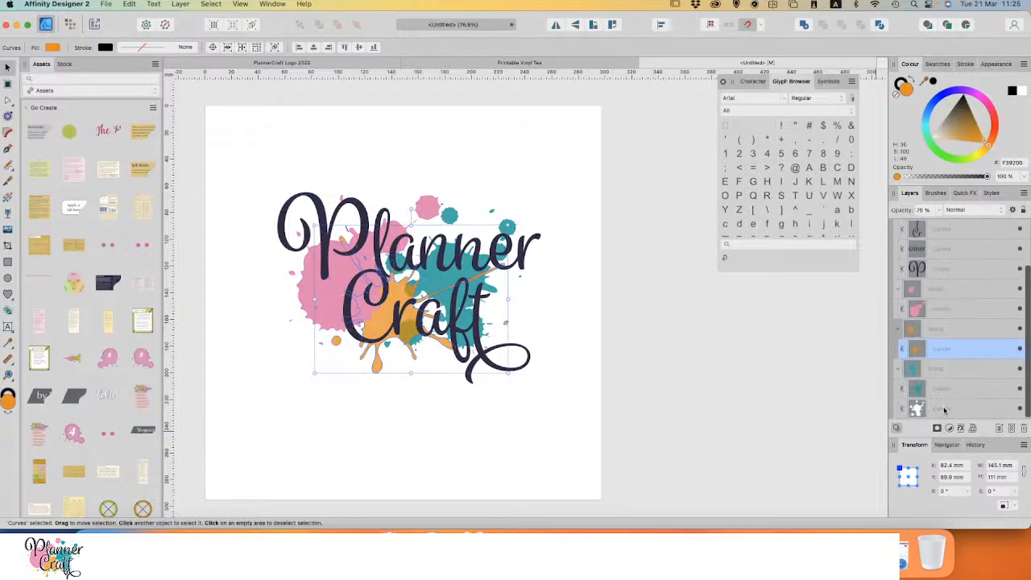
left_click(945, 409)
key("Delete")
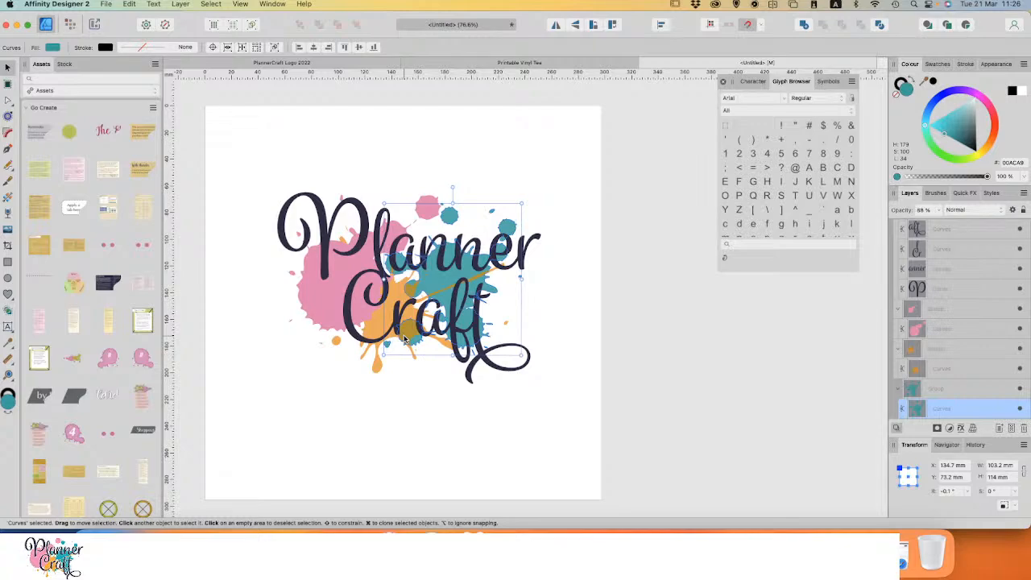
Step: Set the teal and orange splatter curves to 100 % opacity and recolour the orange splatter to yellow-orange FFBA00
left_click(939, 210)
left_click_drag(940, 224, 964, 226)
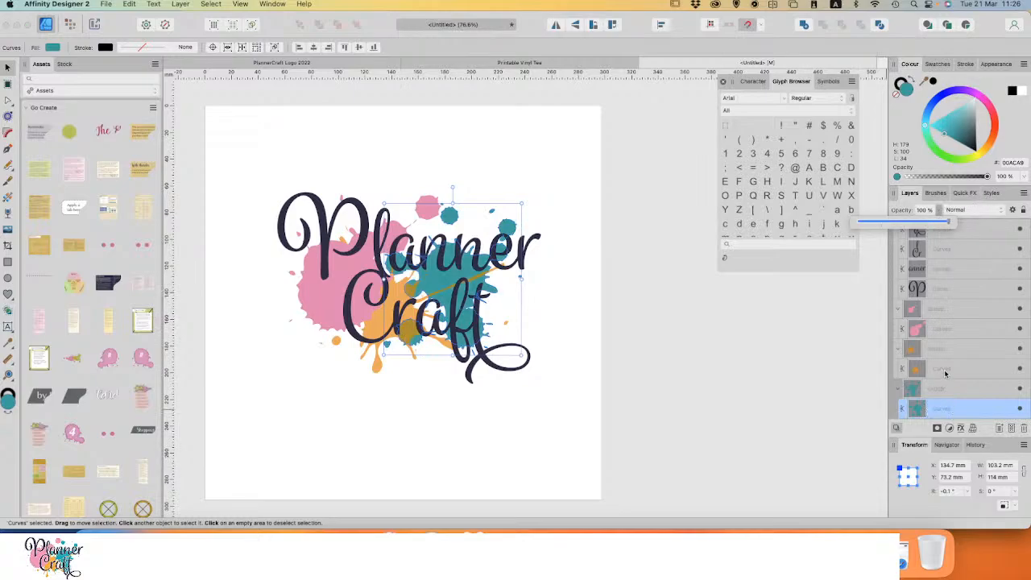
left_click(946, 371)
left_click(939, 210)
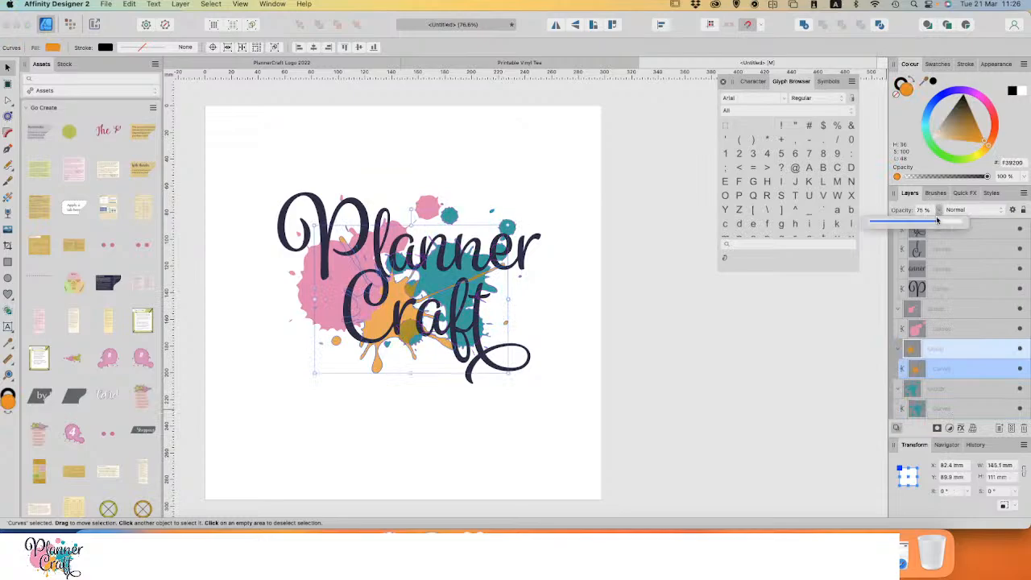
left_click_drag(935, 223, 963, 224)
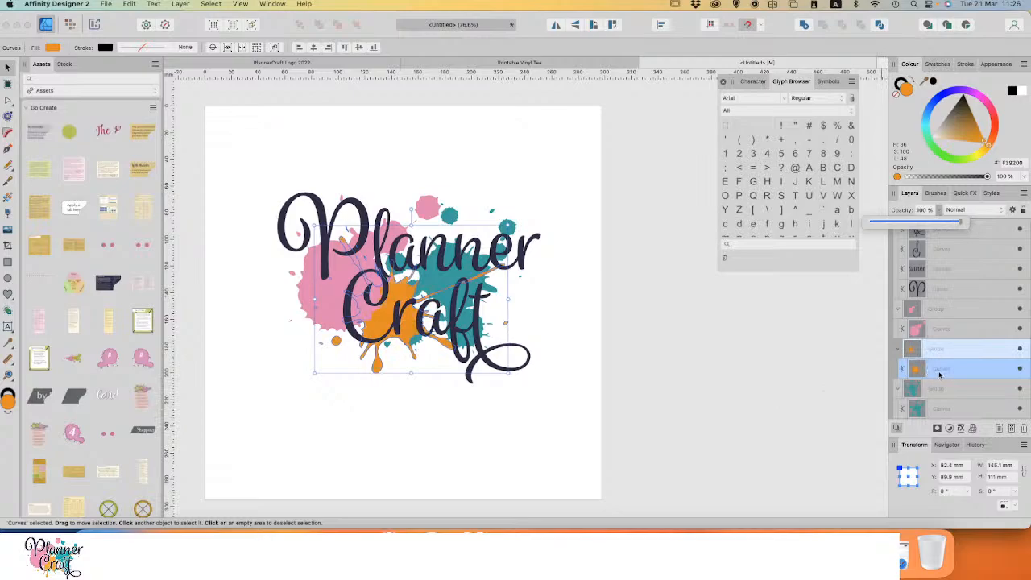
left_click_drag(988, 149, 984, 152)
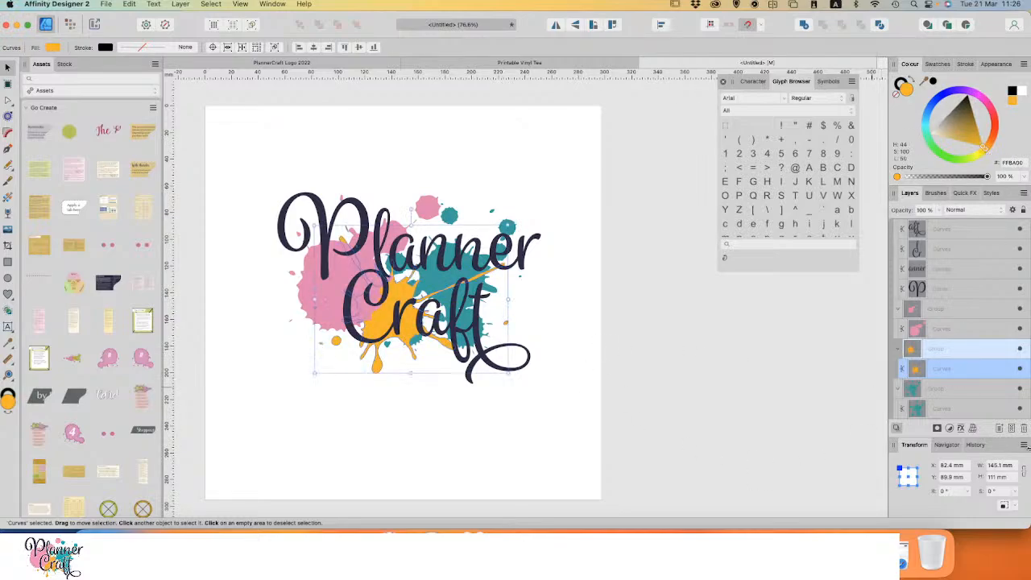
Step: Ungroup the pink, orange and teal splatter groups so each splatter is a single curves layer
left_click(962, 330)
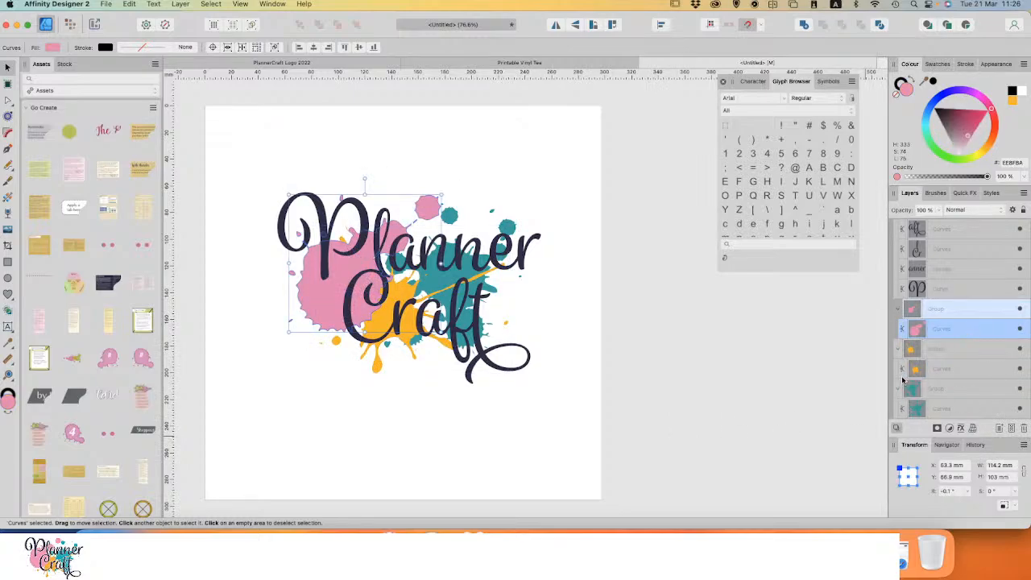
left_click(943, 309)
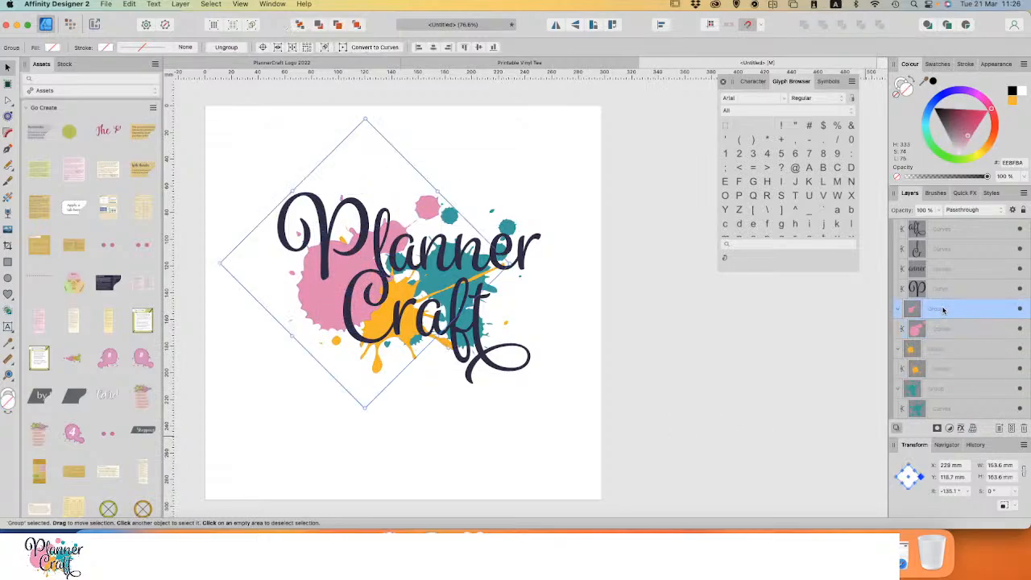
key("super+shift+g")
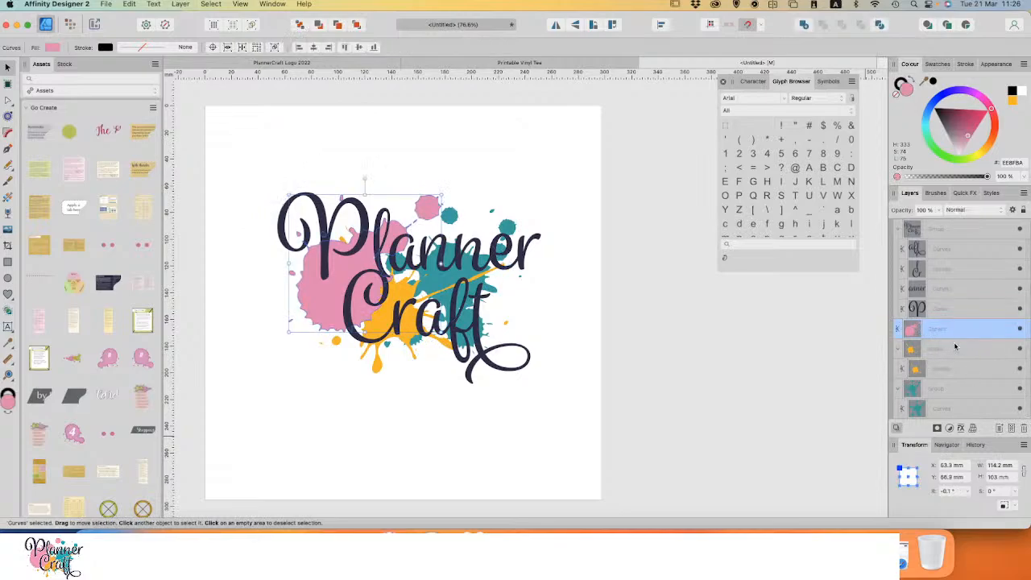
left_click(955, 352)
key("super+shift+g")
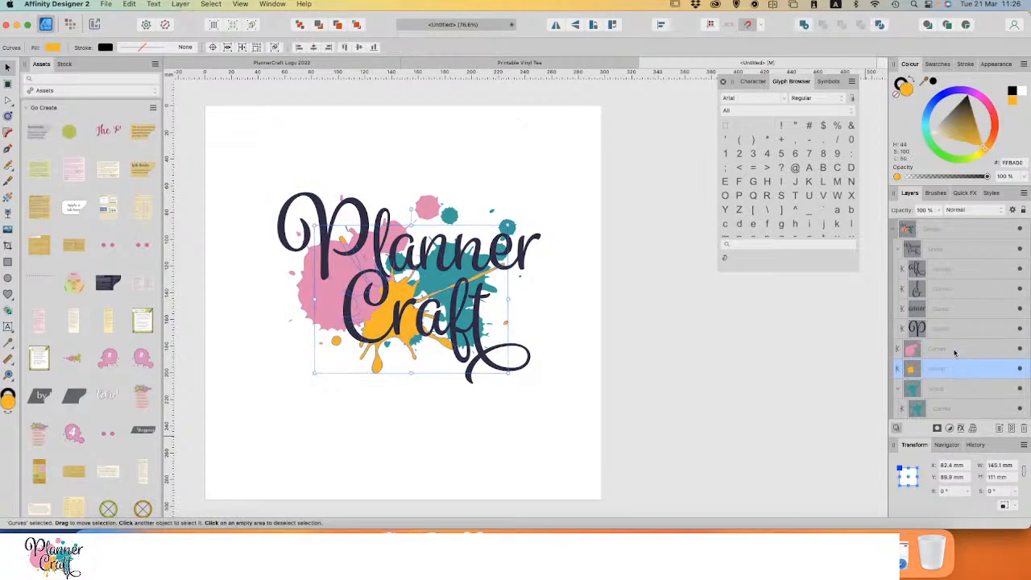
left_click(958, 390)
key("super+shift+g")
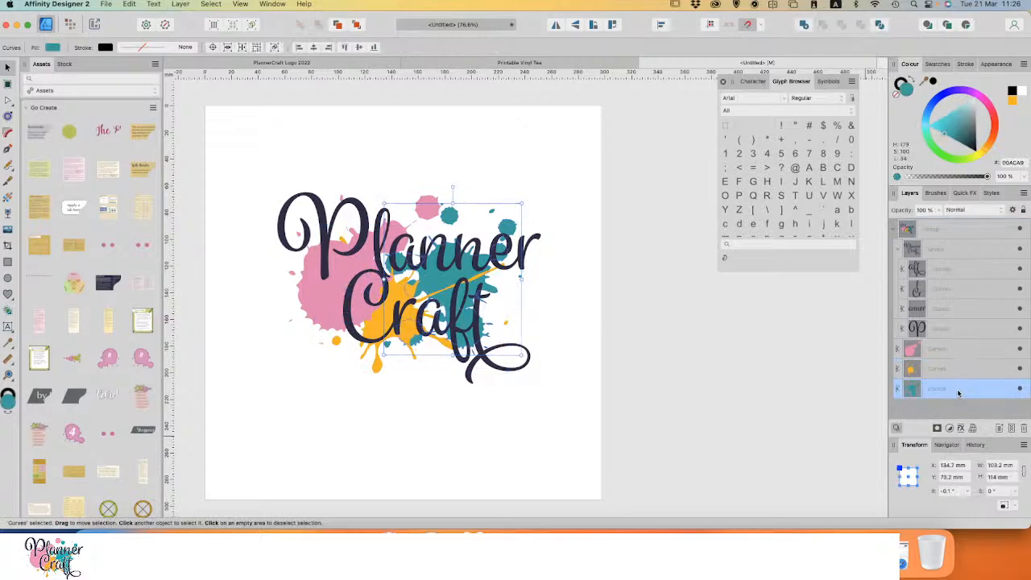
Step: Ungroup the lettering and merge its four curves into one shape with a Boolean Add
left_click(948, 250)
key("super+shift+g")
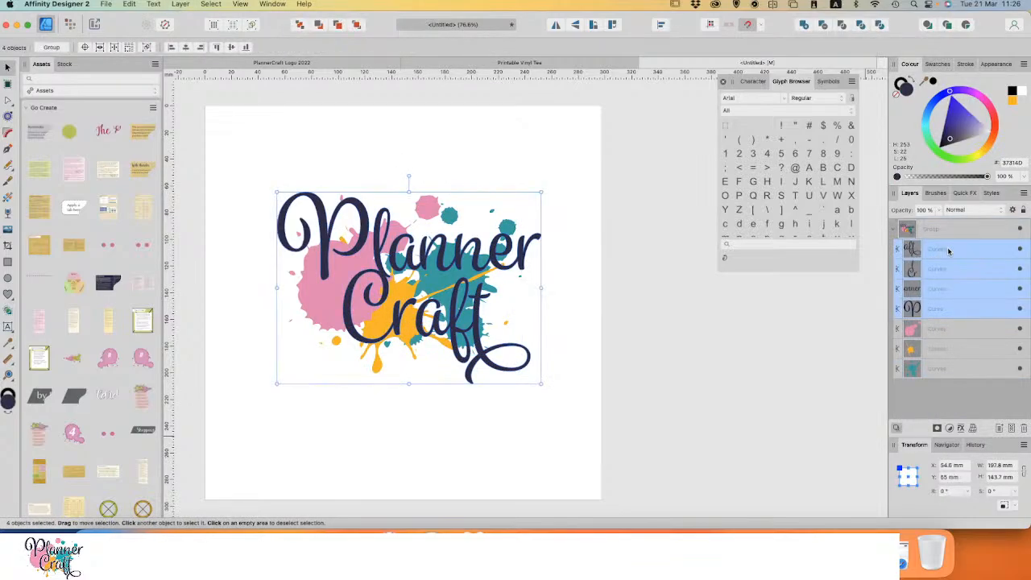
left_click(806, 25)
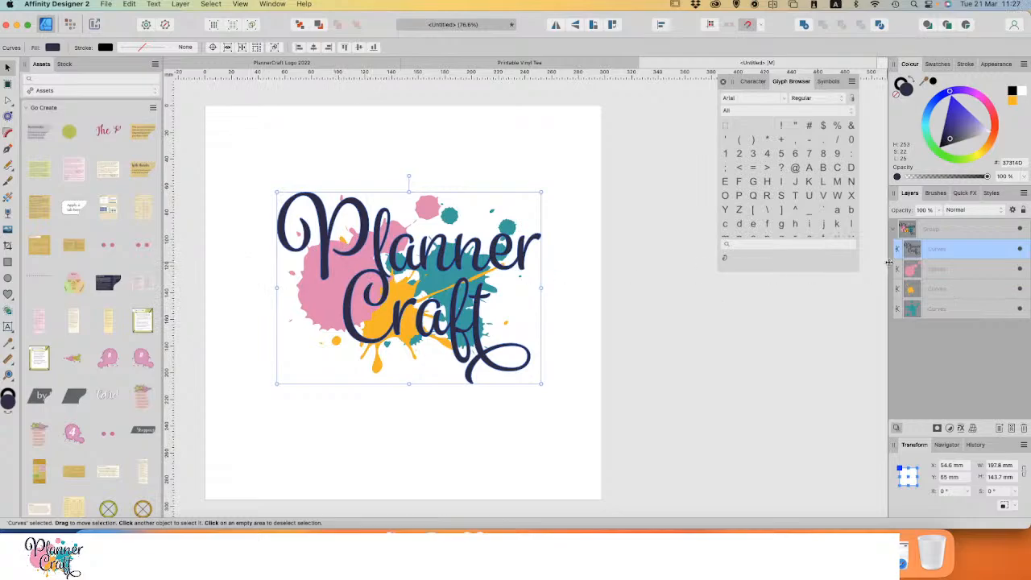
Step: Hide the lettering and the pink splatter, leaving only the orange and teal splatters visible
left_click(1021, 268)
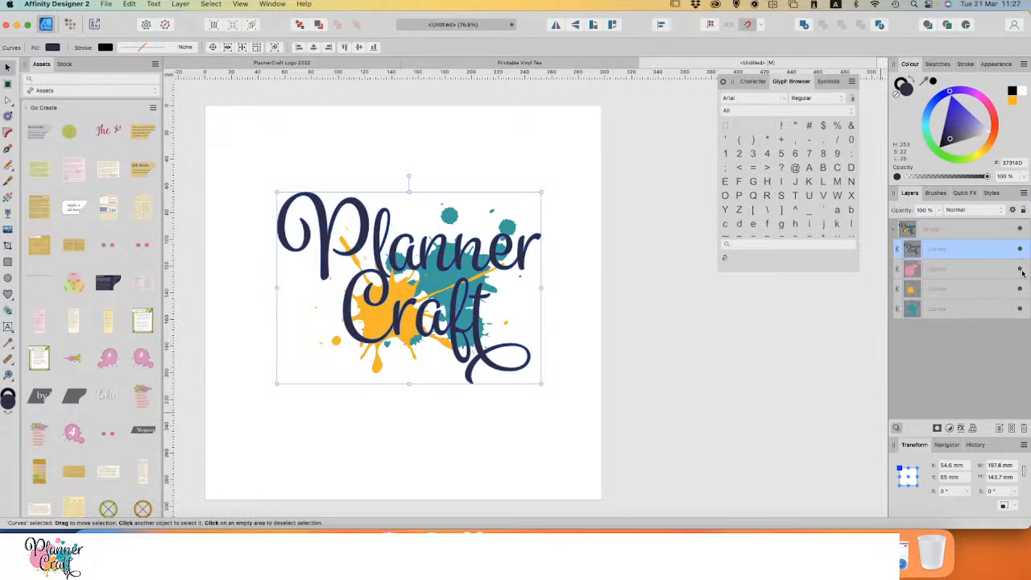
left_click(1021, 269)
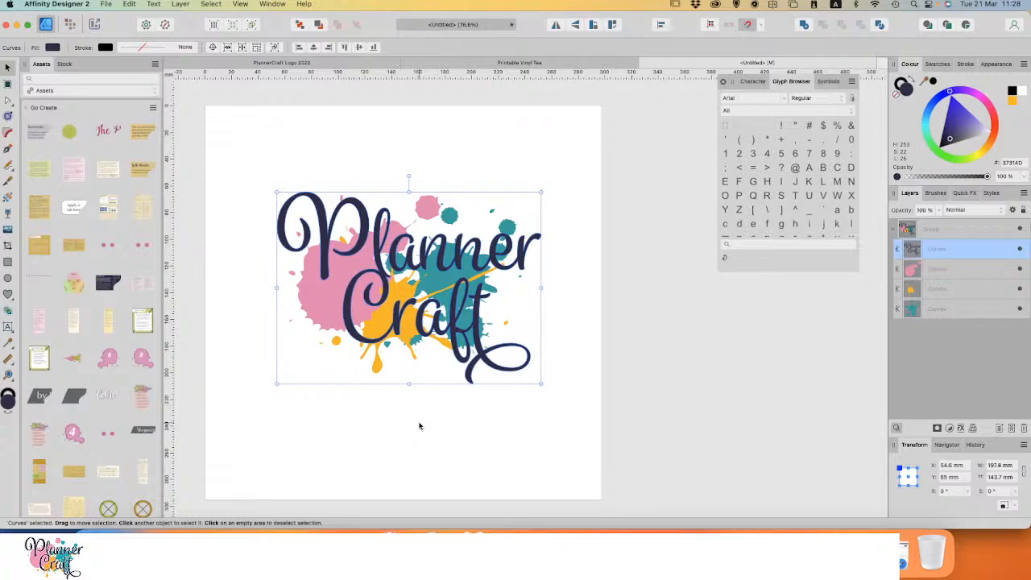
key("super+plus")
key("super+plus")
key("space")
left_click_drag(449, 276, 565, 321)
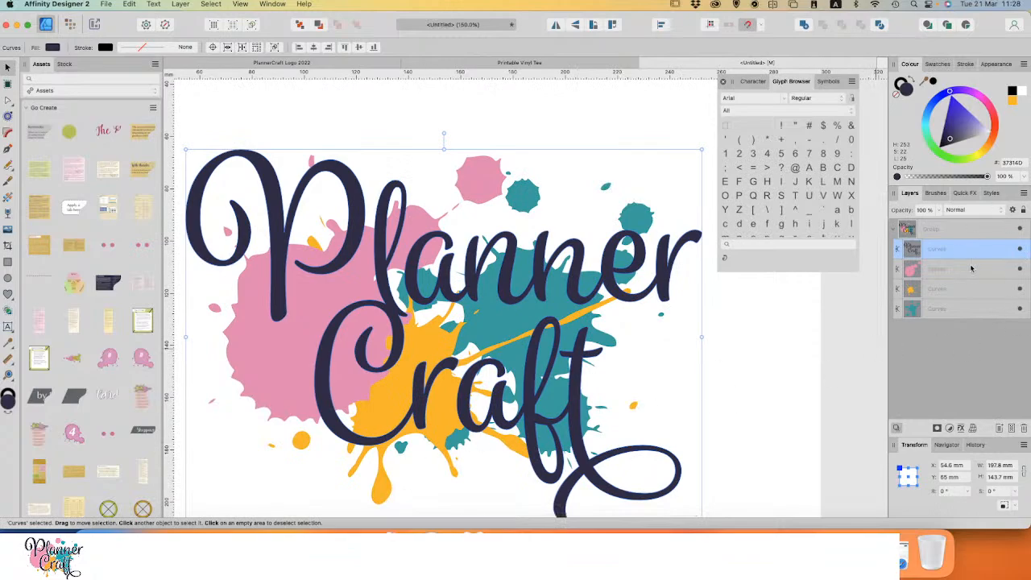
left_click(1020, 249)
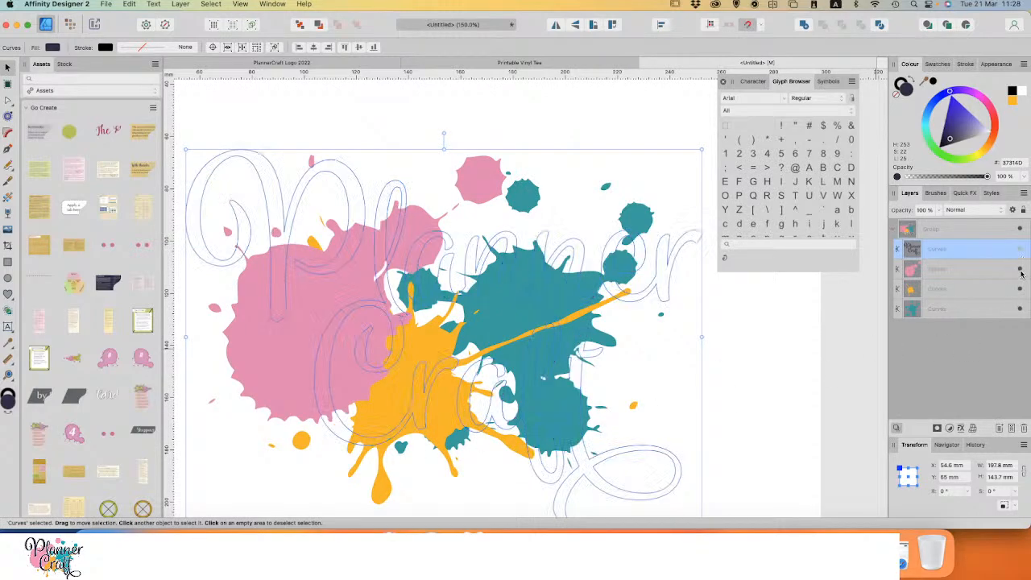
left_click(1020, 270)
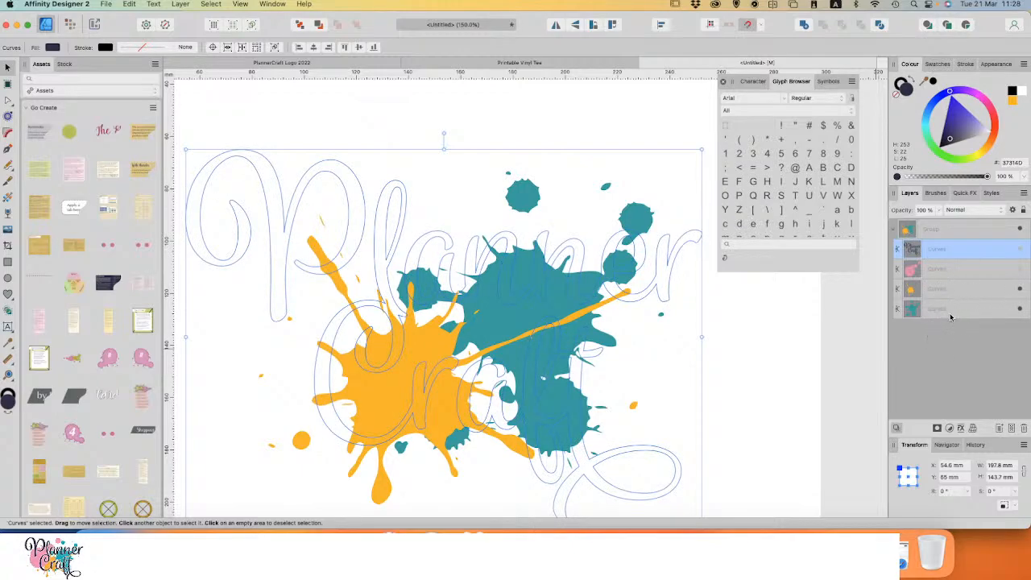
Step: Duplicate the orange splatter curves and hide the upper copy
left_click(951, 313)
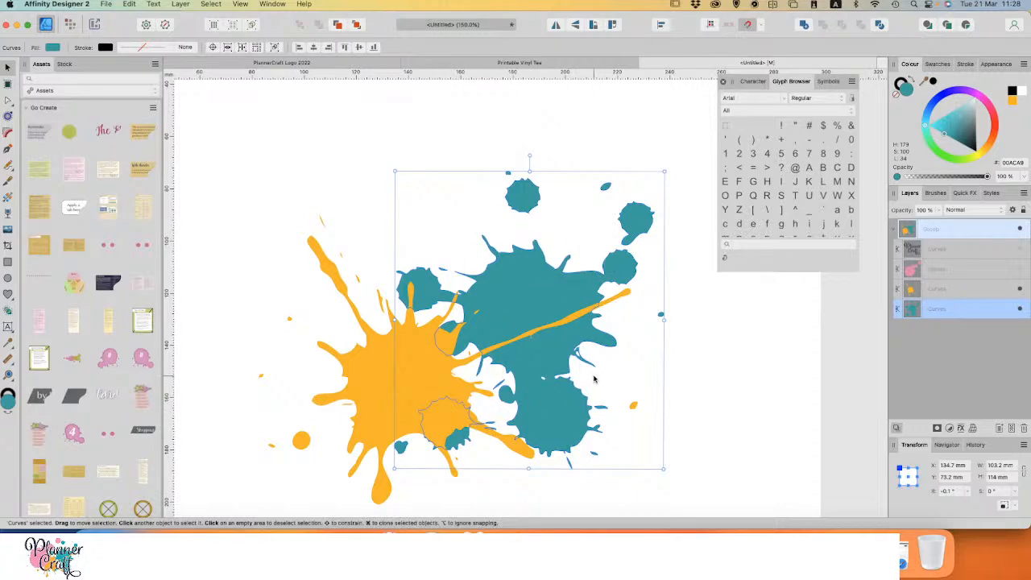
left_click(964, 287)
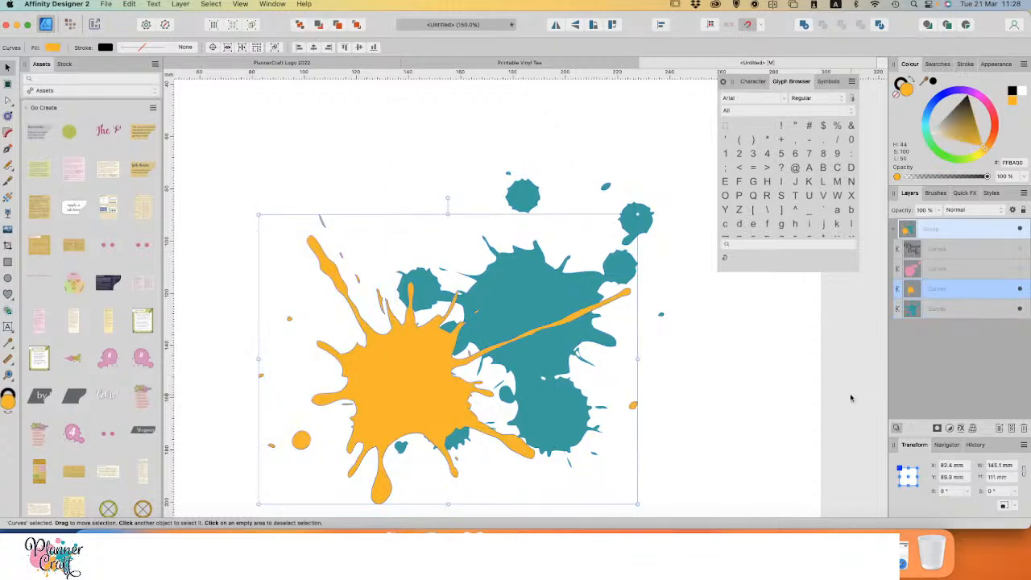
key("super+j")
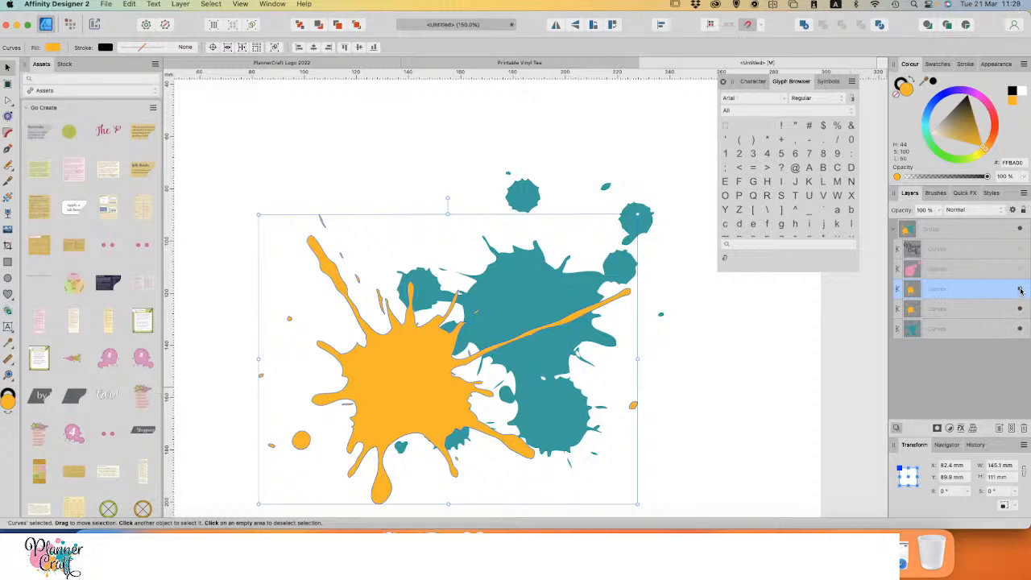
Step: Apply an inward contour of -0.5 mm to the visible orange splatter and bake its appearance into curves
left_click(960, 314)
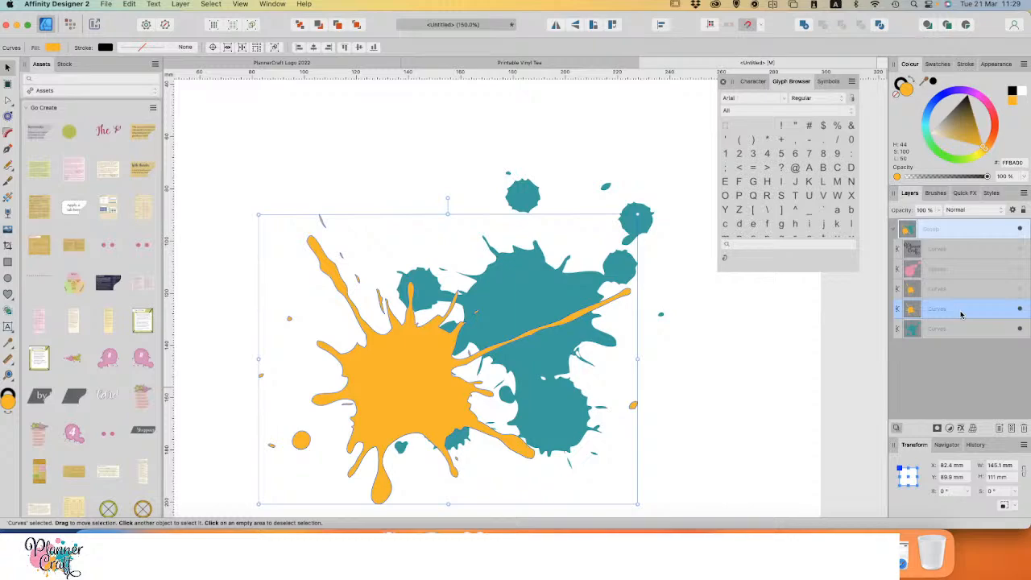
left_click(9, 115)
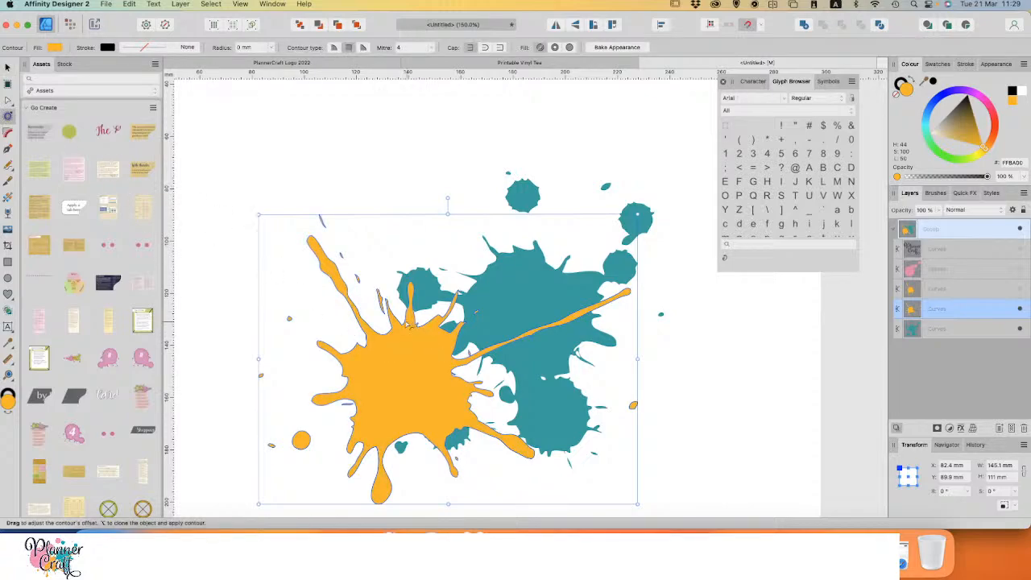
left_click_drag(407, 326, 404, 319)
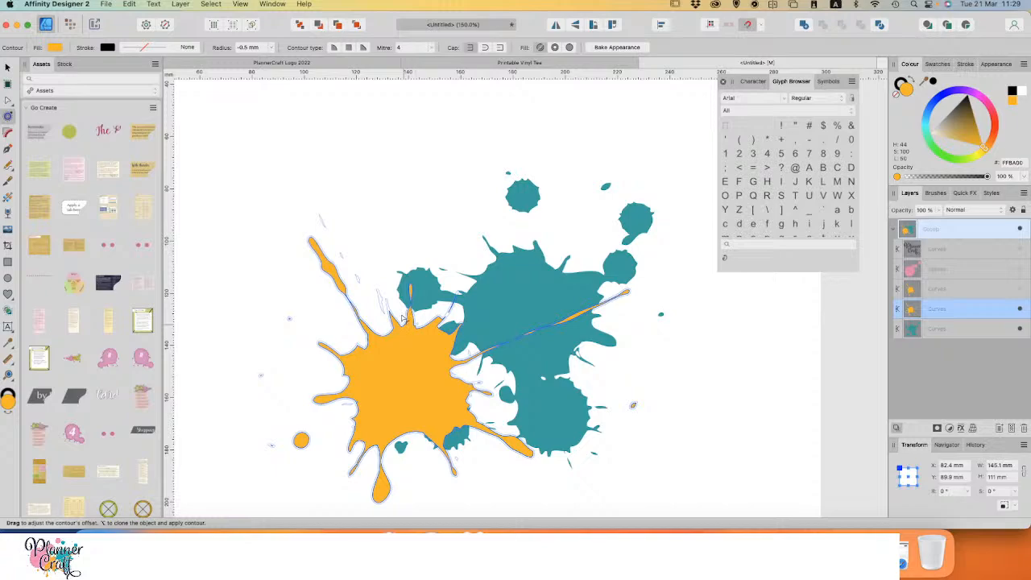
left_click_drag(404, 319, 404, 319)
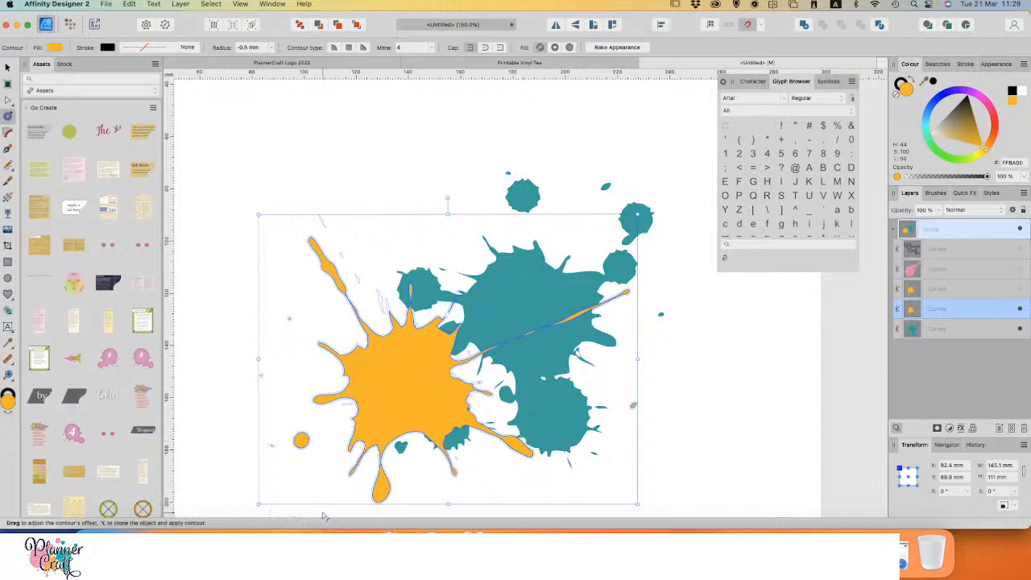
left_click(616, 47)
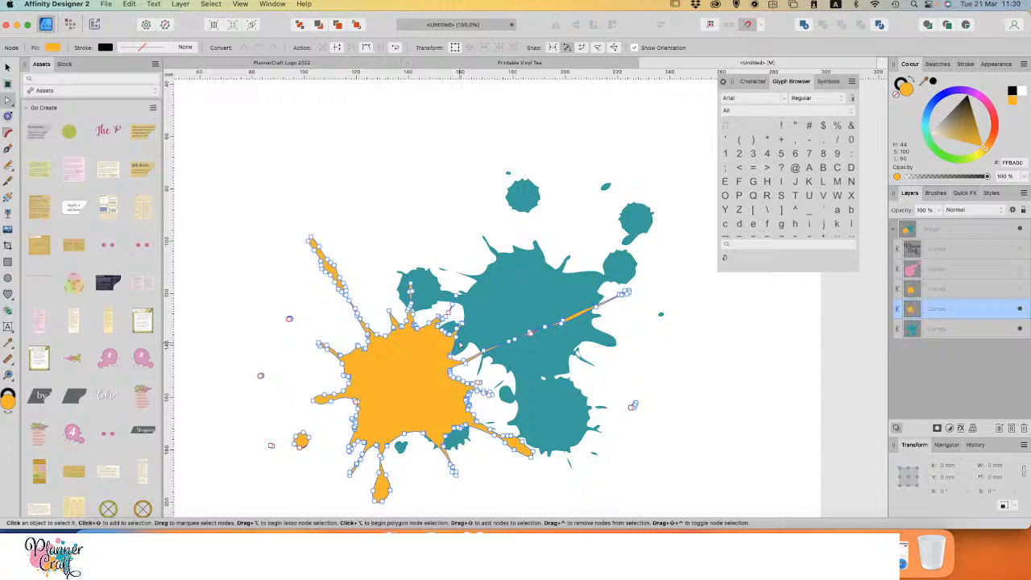
Step: Subtract the inset orange splatter from the teal splatter, and show the hidden full-size orange and pink splatters
left_click(969, 333, "shift")
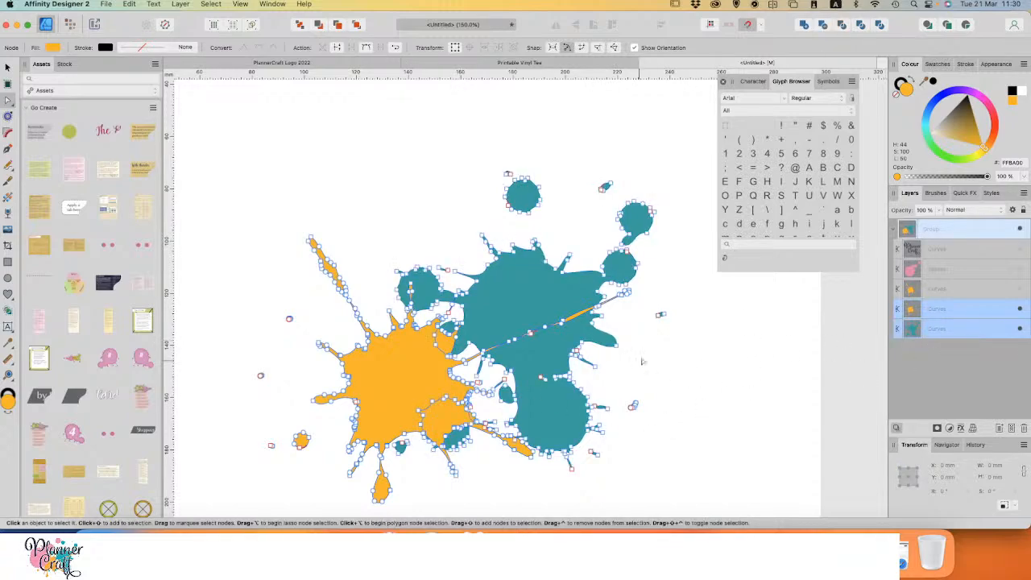
left_click(824, 25)
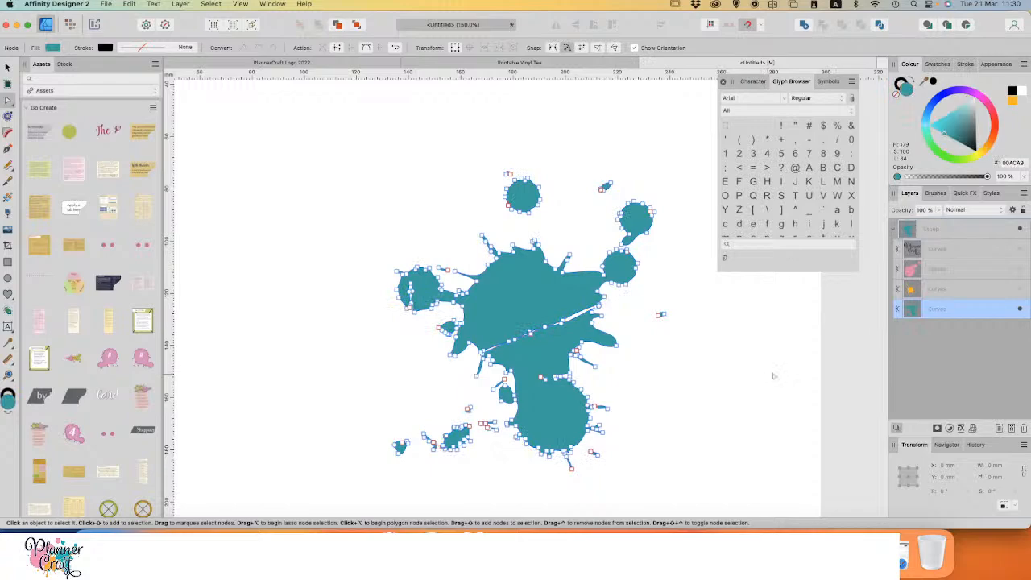
left_click(1020, 289)
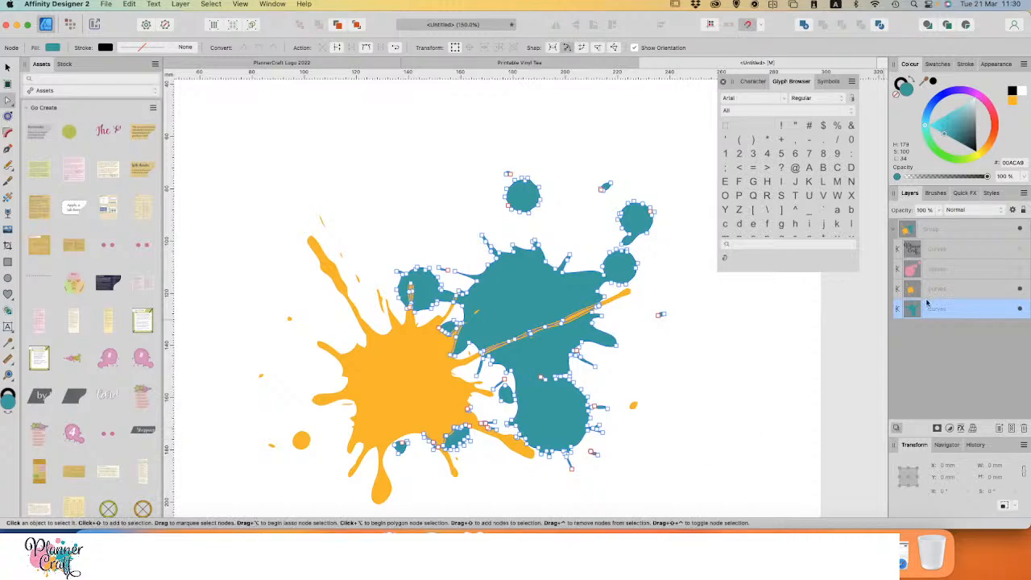
left_click(1020, 270)
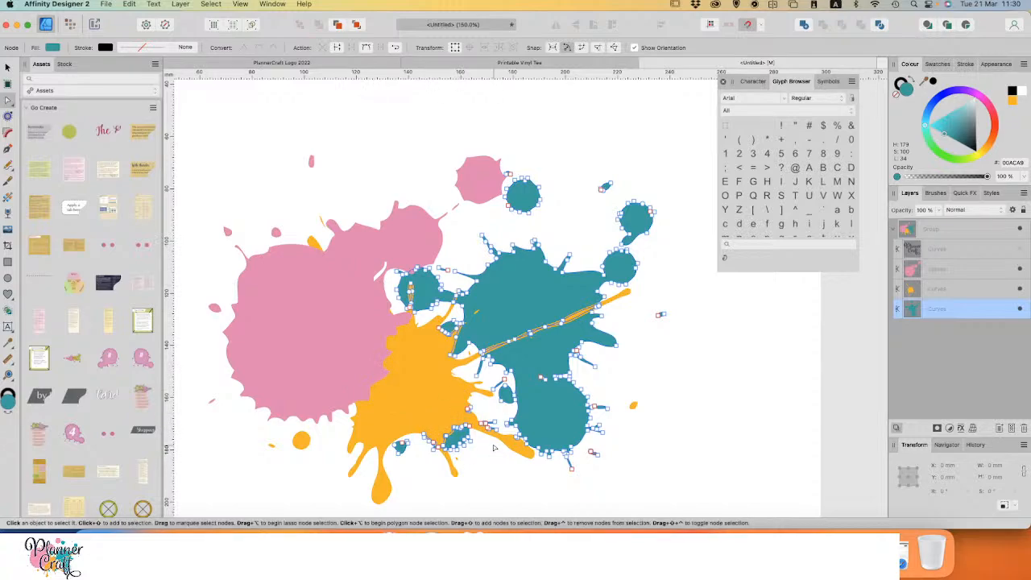
Step: Duplicate the pink splatter curves and hide the upper copy
left_click(970, 272)
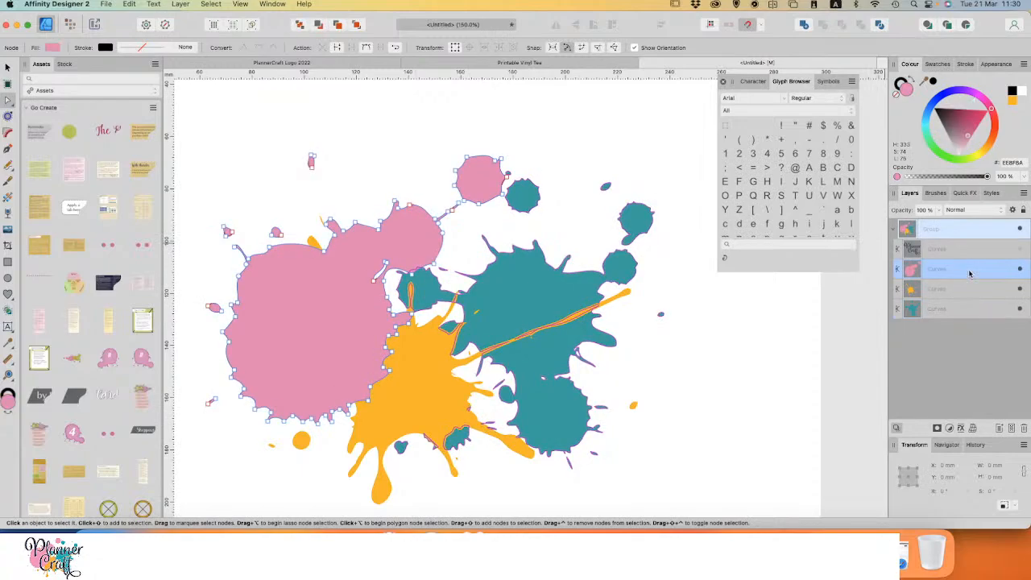
key("super+j")
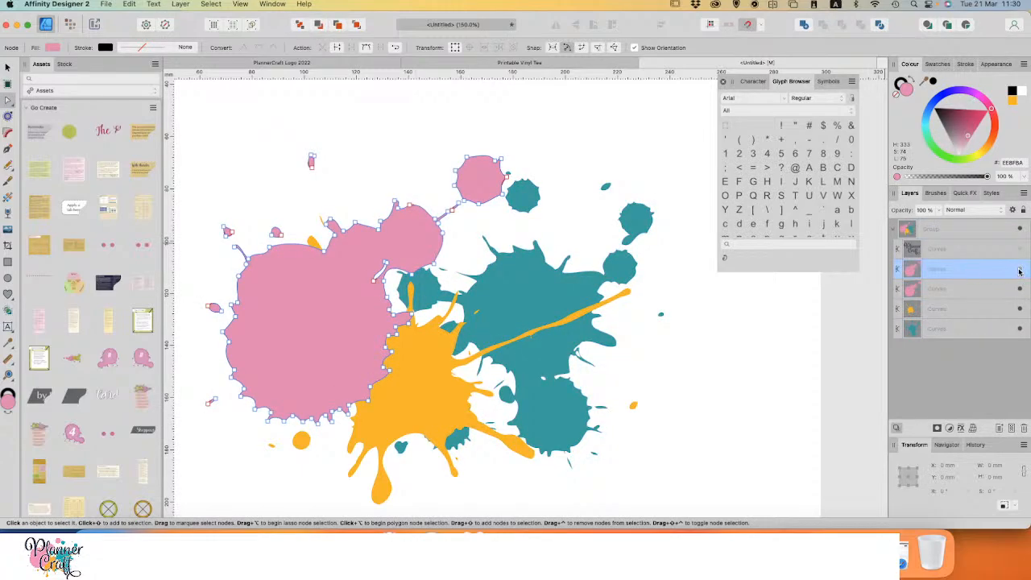
left_click(949, 290)
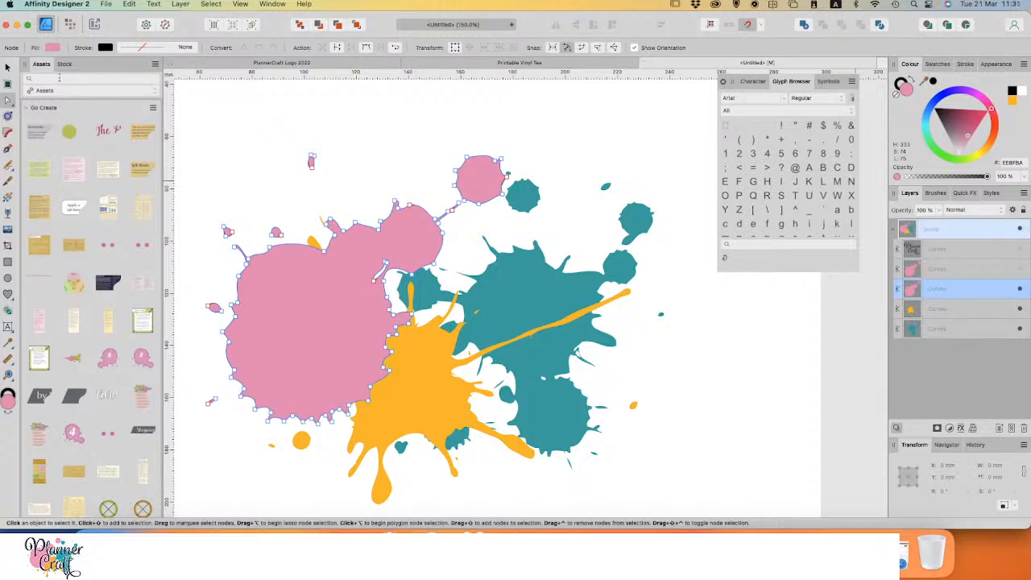
Step: Apply an inward contour of -0.9 mm to the visible pink splatter and bake its appearance into curves
left_click(8, 116)
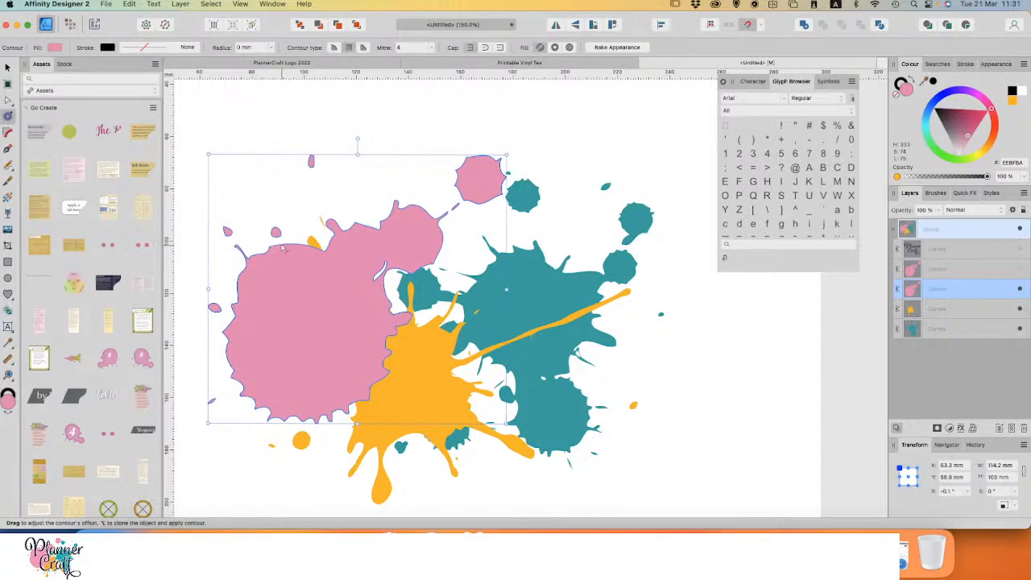
left_click_drag(283, 252, 279, 256)
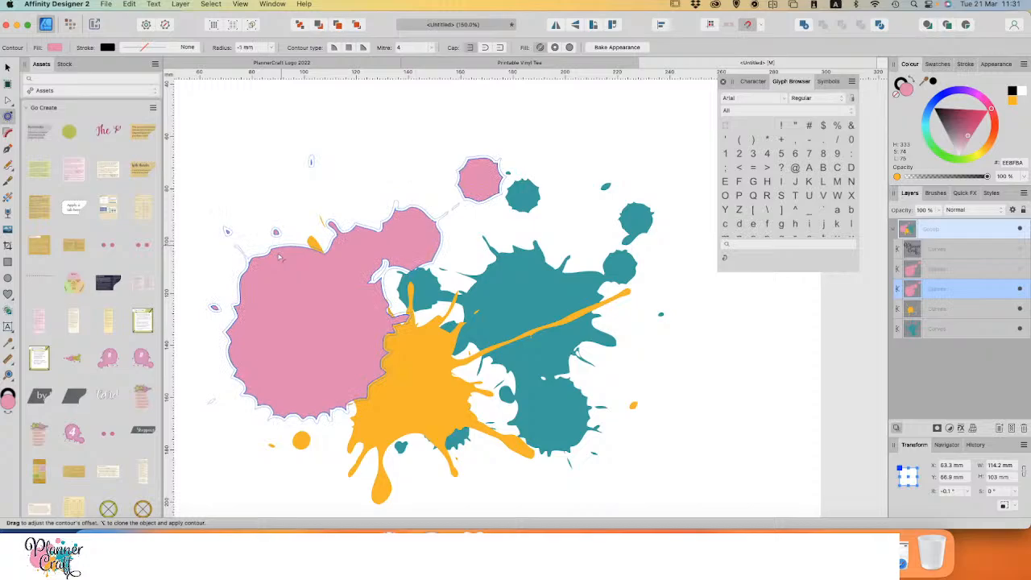
left_click_drag(279, 258, 280, 257)
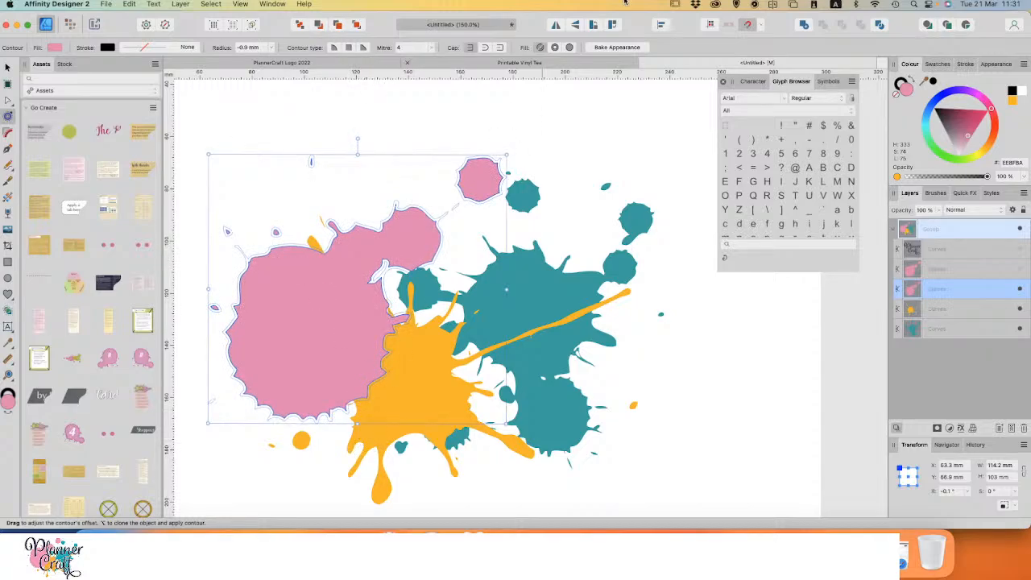
left_click(626, 48)
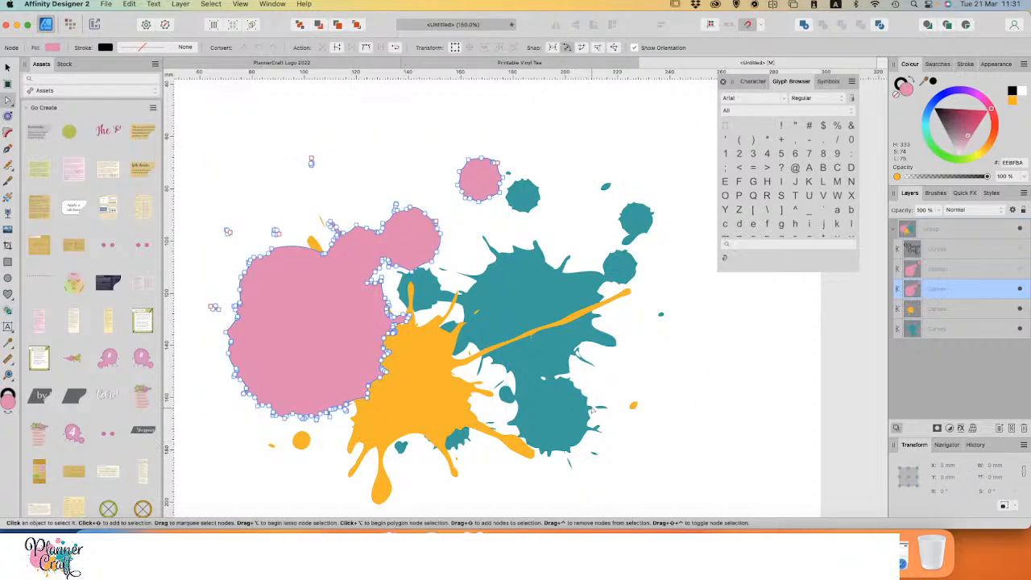
Step: Duplicate the inset pink splatter and subtract the lower copy from the orange splatter
left_click(972, 316, "shift")
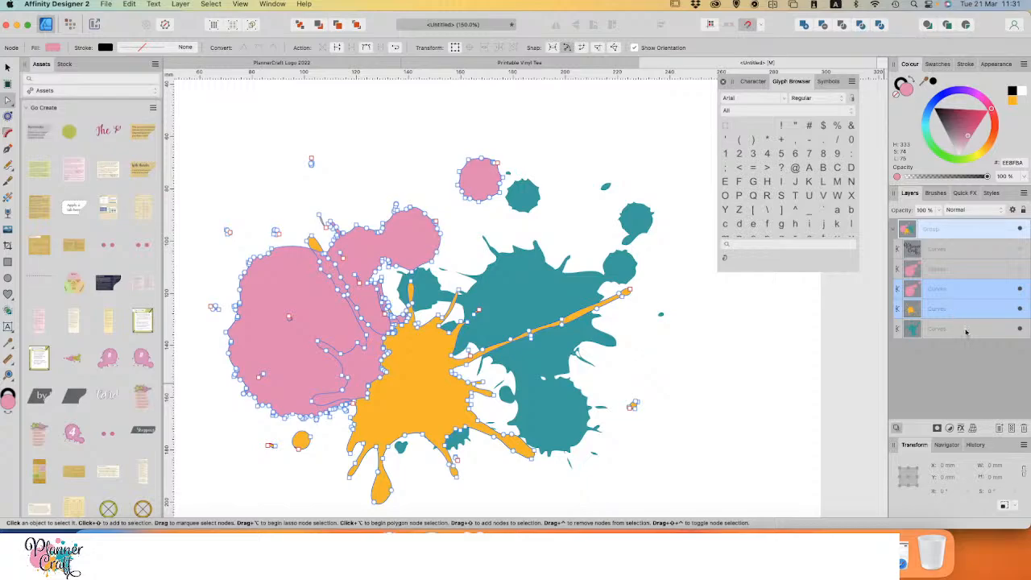
left_click(951, 290)
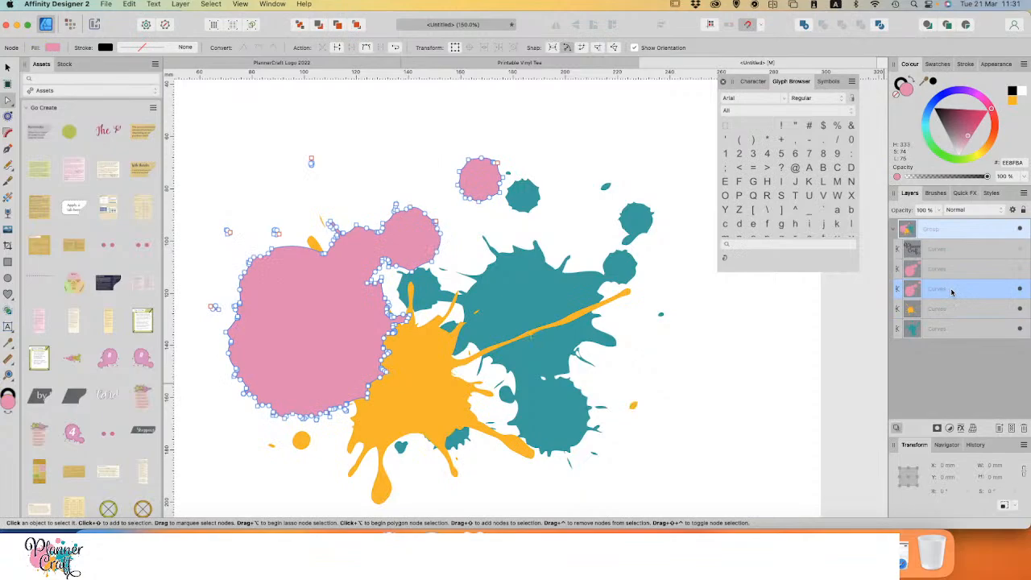
key("super+j")
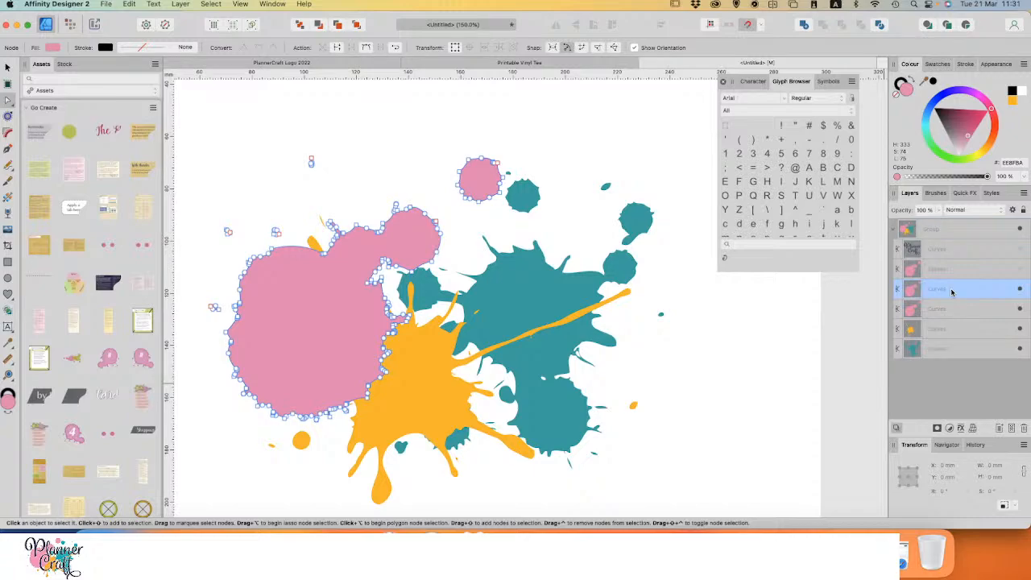
left_click(962, 311)
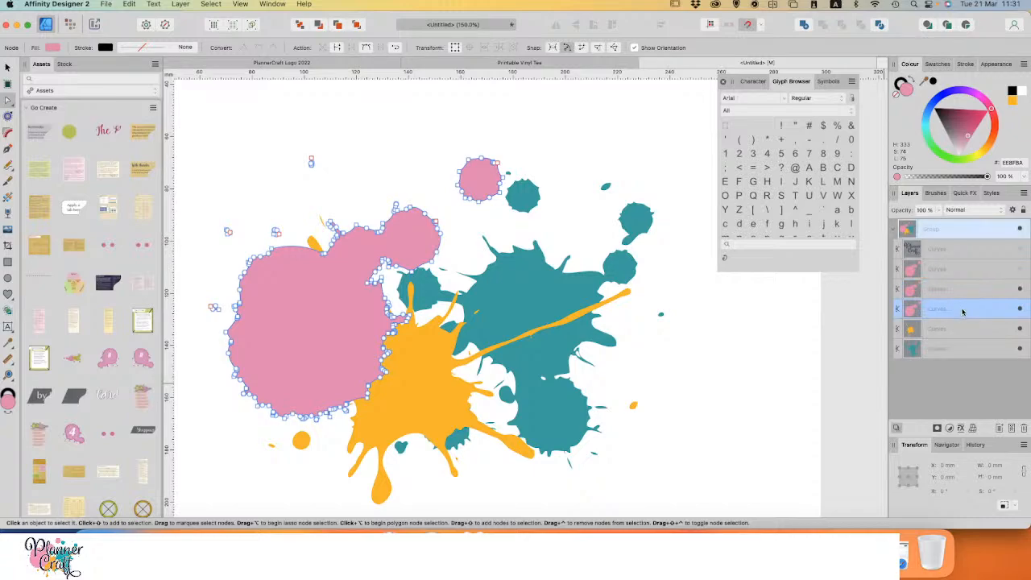
left_click(963, 332, "shift")
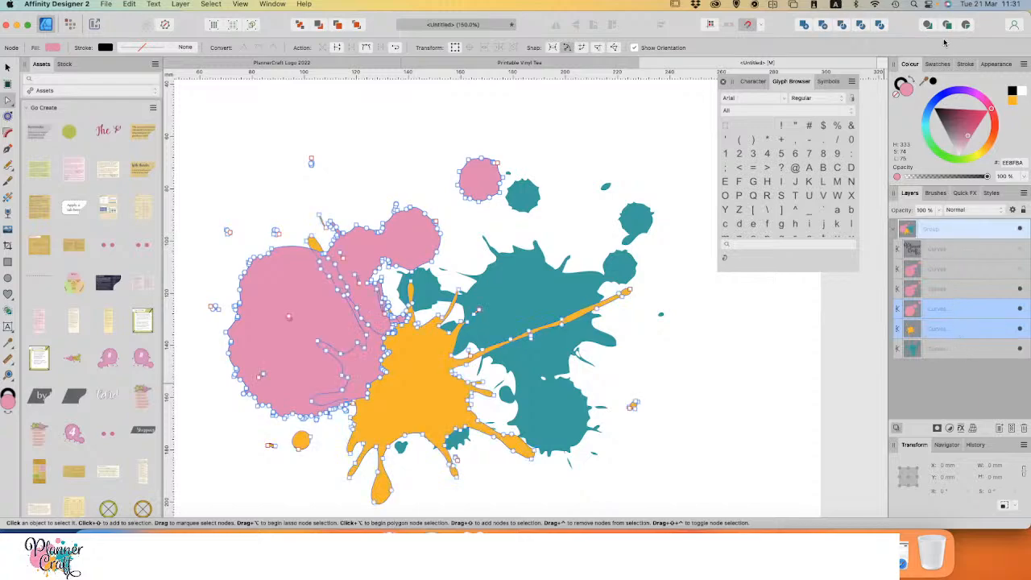
left_click(823, 25)
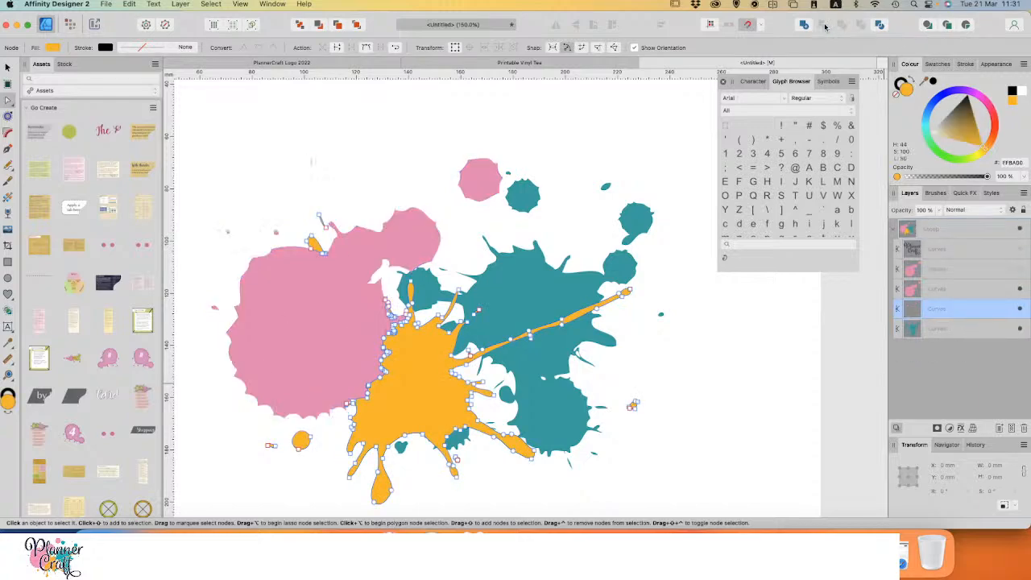
Step: Subtract the remaining inset pink splatter copy from the teal splatter
left_click(958, 290)
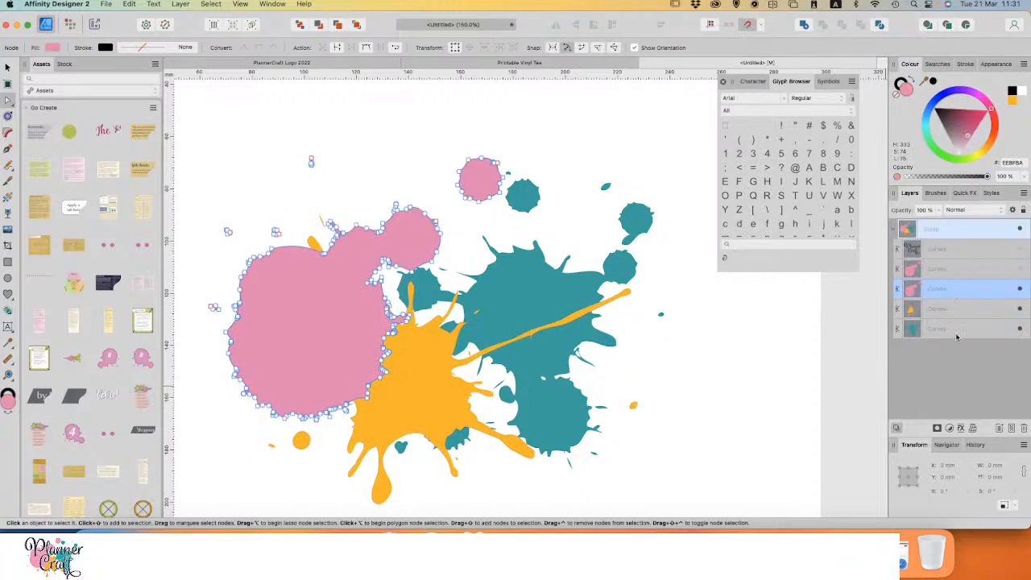
left_click(956, 329, "super")
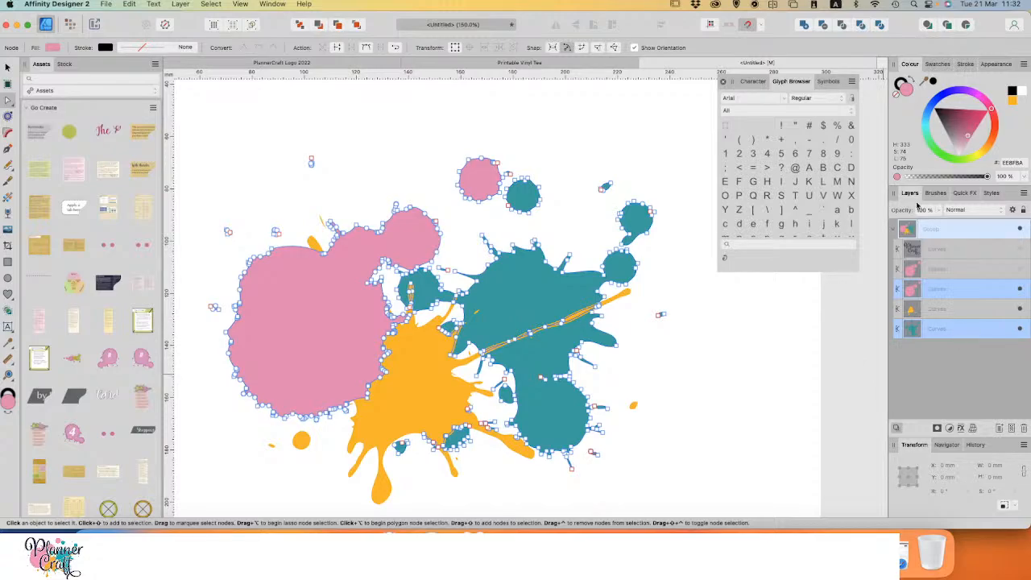
left_click(824, 24)
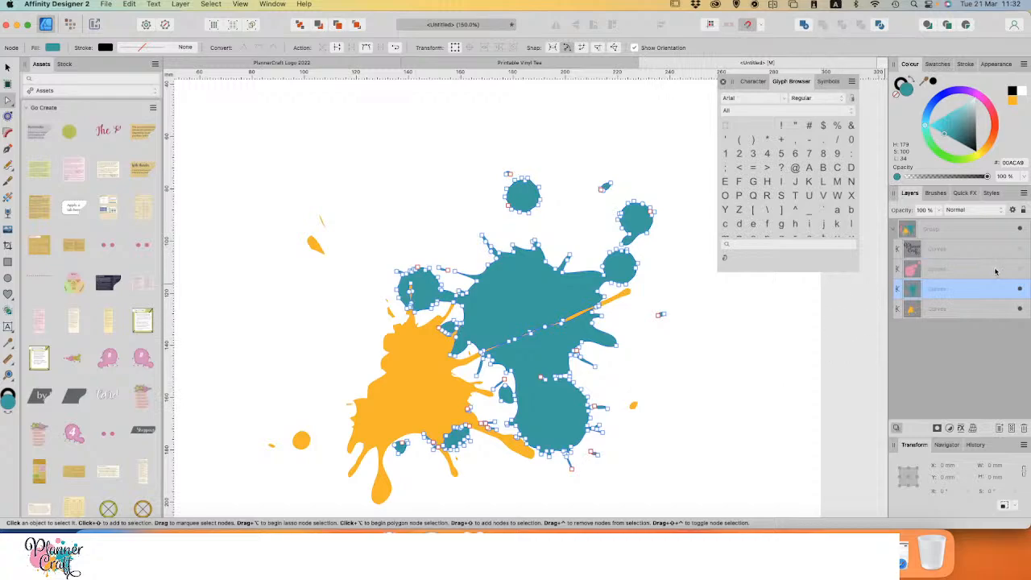
Step: Move the teal splatter to the bottom of the group, and show the hidden pink splatter and lettering
left_click(1020, 270)
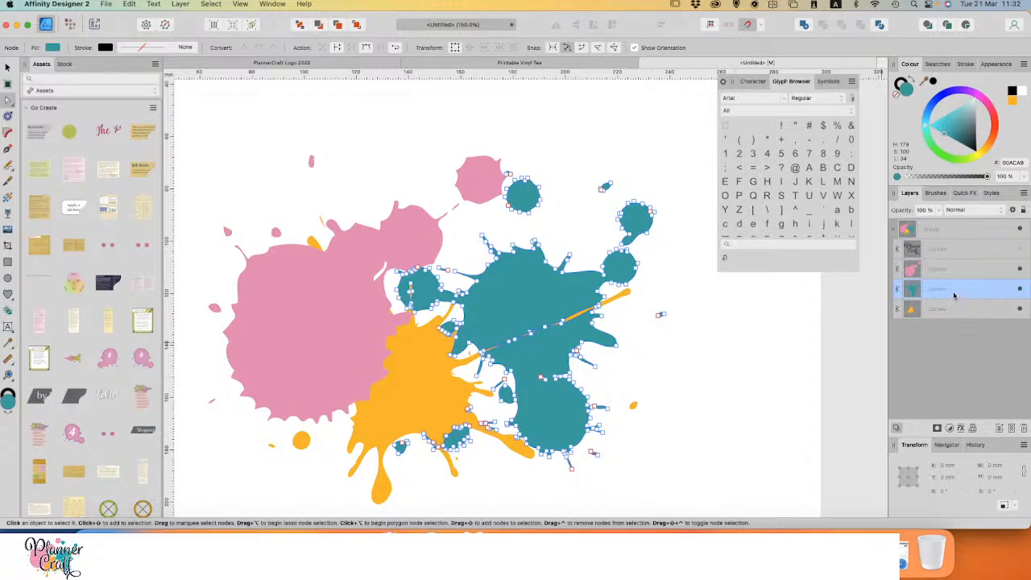
left_click_drag(955, 296, 992, 335)
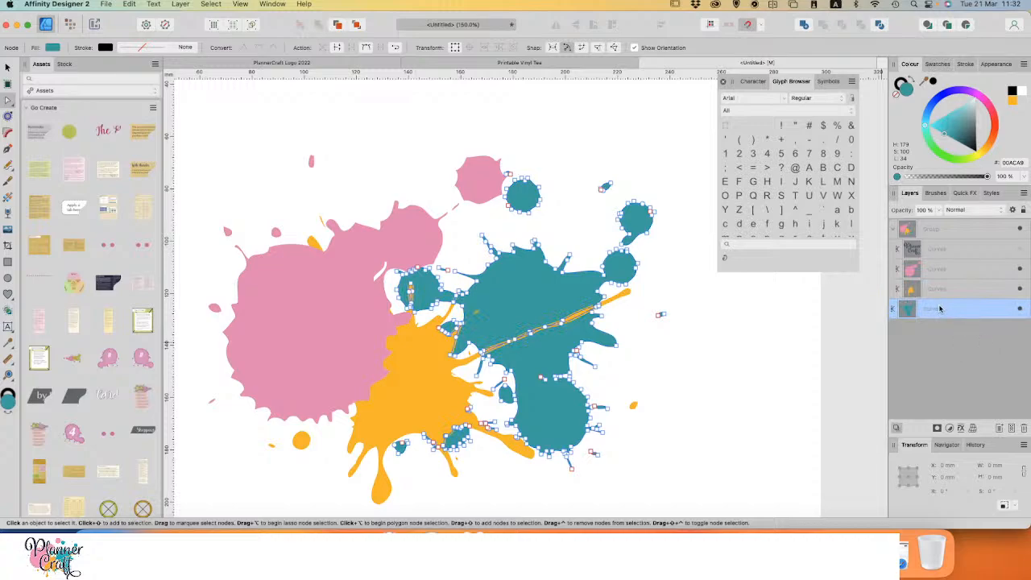
left_click_drag(941, 310, 951, 304)
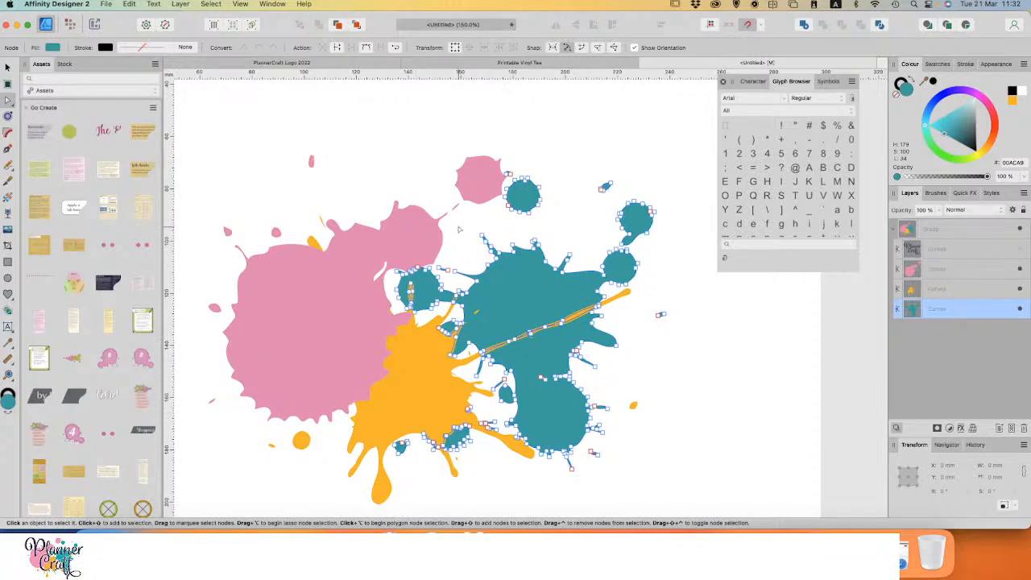
left_click(988, 250)
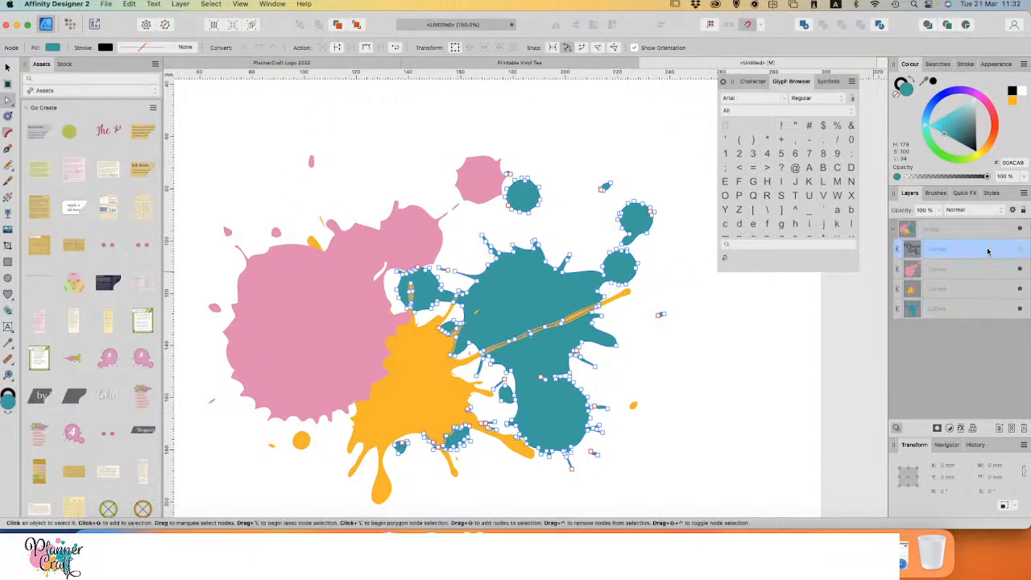
left_click(1020, 249)
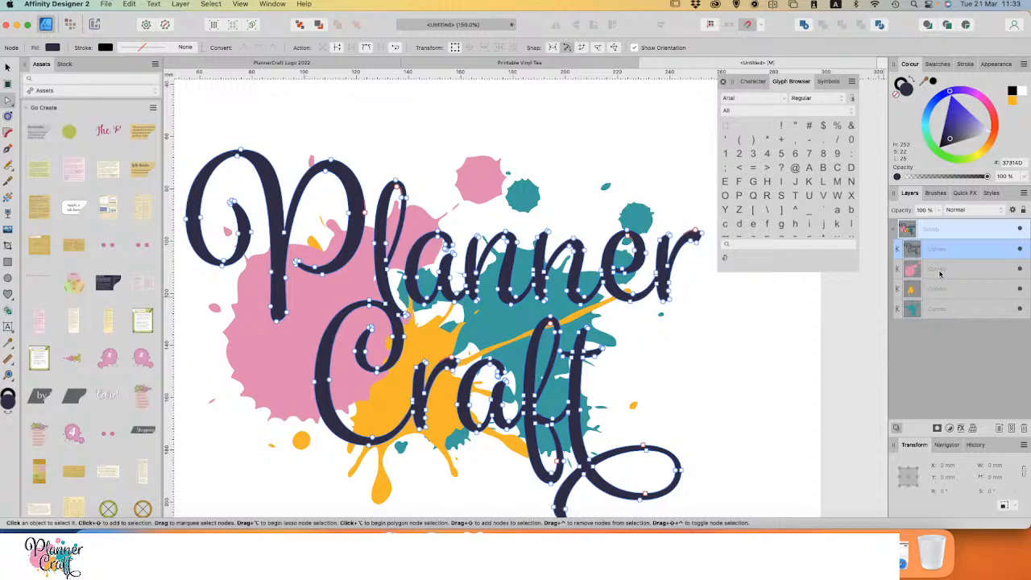
Step: Duplicate the lettering curves and lock the upper copy
key("super+j")
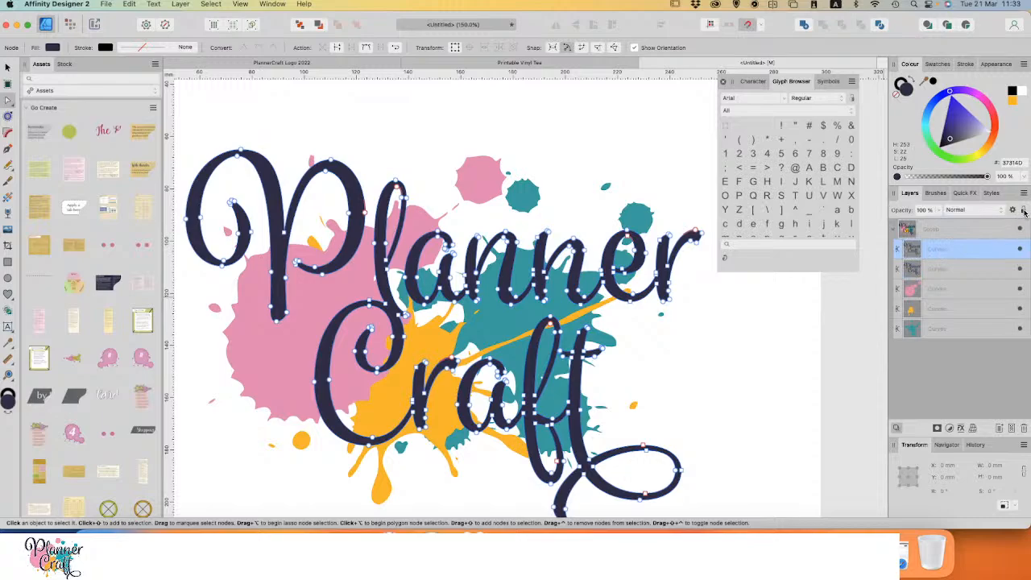
left_click(1014, 250)
left_click(969, 272)
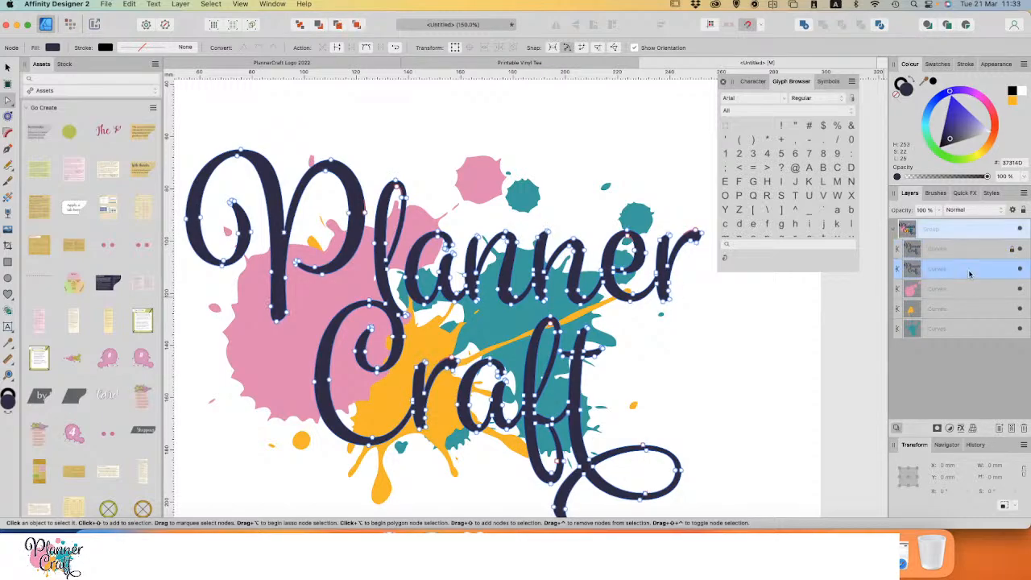
Step: Apply an outward contour of 1 mm to the unlocked lettering copy and fill it with white
left_click(8, 115)
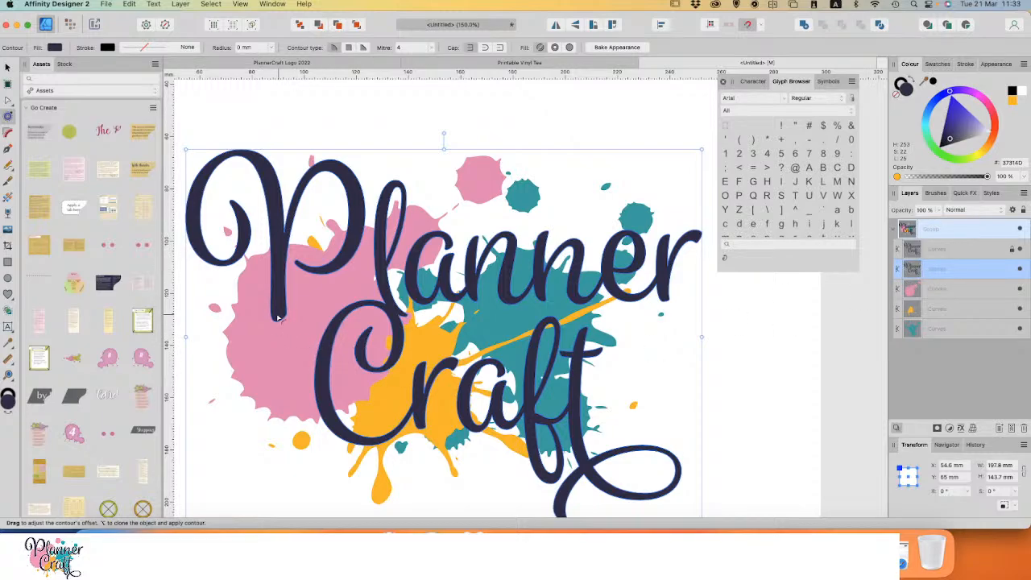
left_click_drag(278, 316, 285, 318)
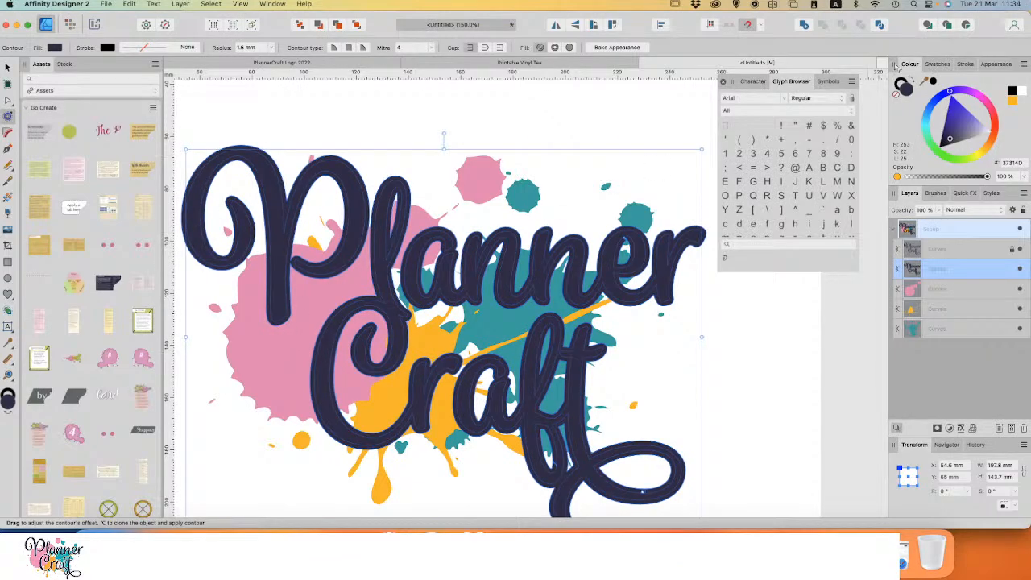
left_click(1024, 92)
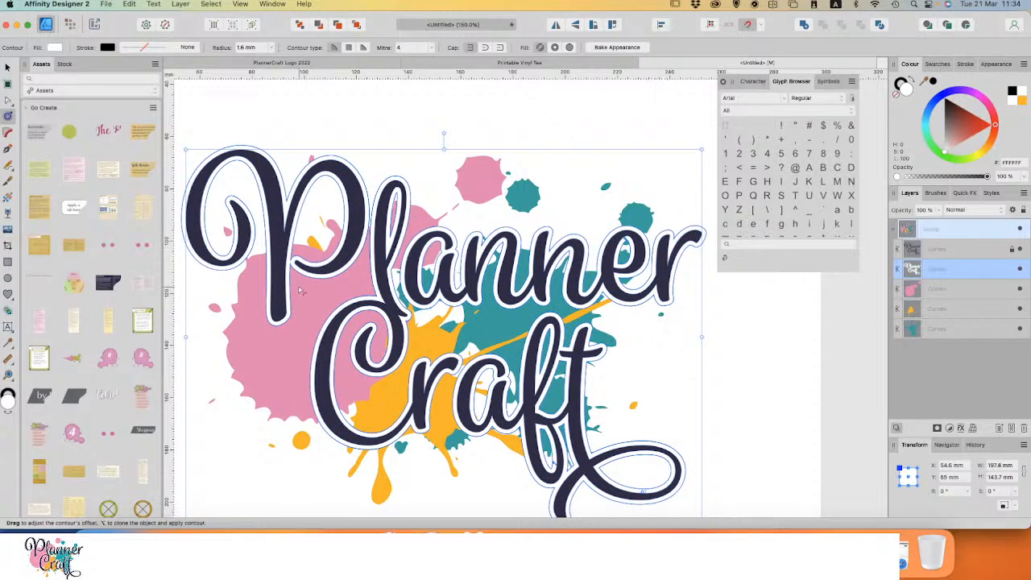
left_click_drag(291, 301, 288, 301)
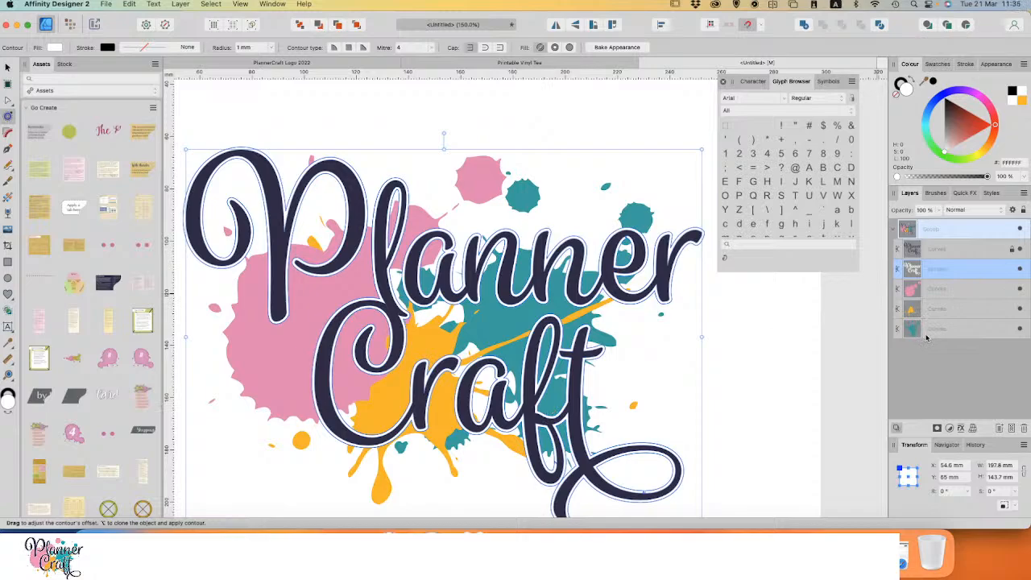
Step: Duplicate the white contoured lettering twice and subtract the lowest copy from the pink splatter
key("super+j")
key("super+j")
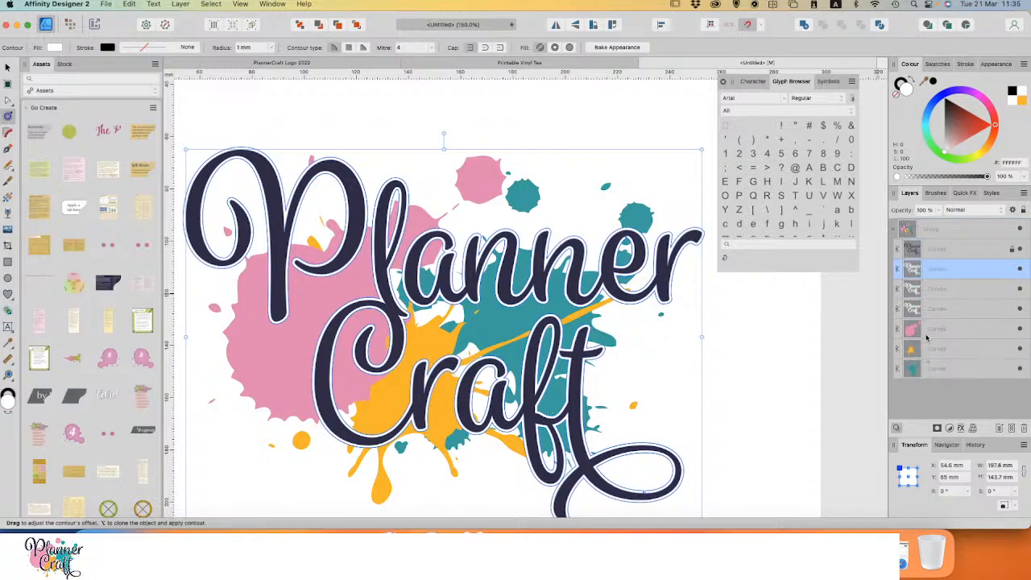
left_click(948, 312)
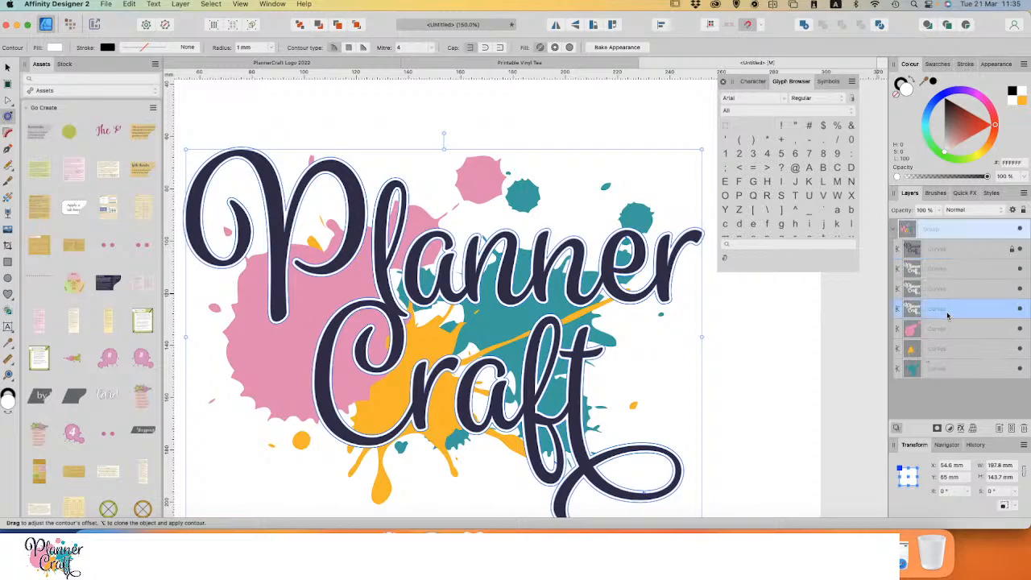
left_click(938, 329, "shift")
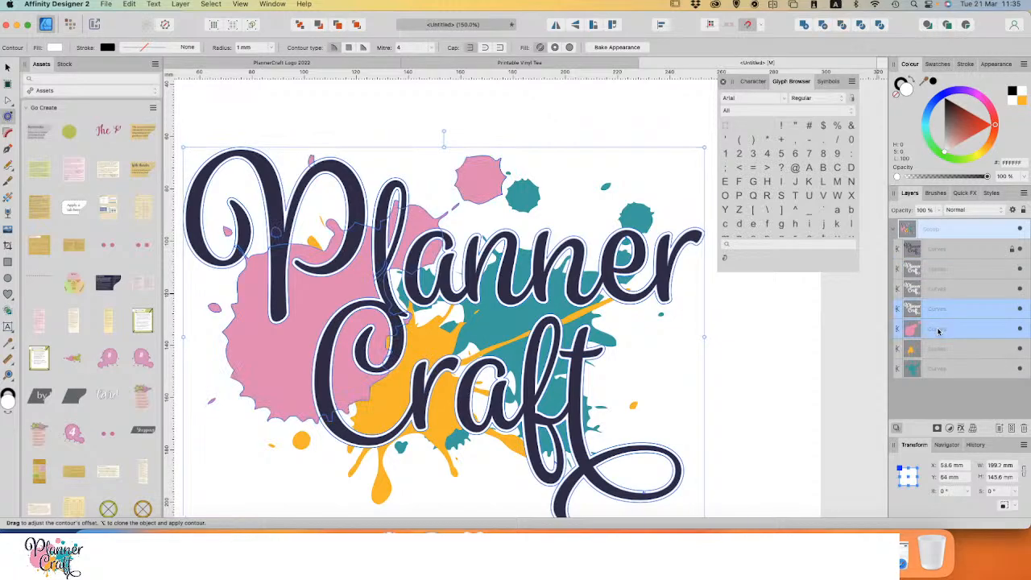
left_click(825, 26)
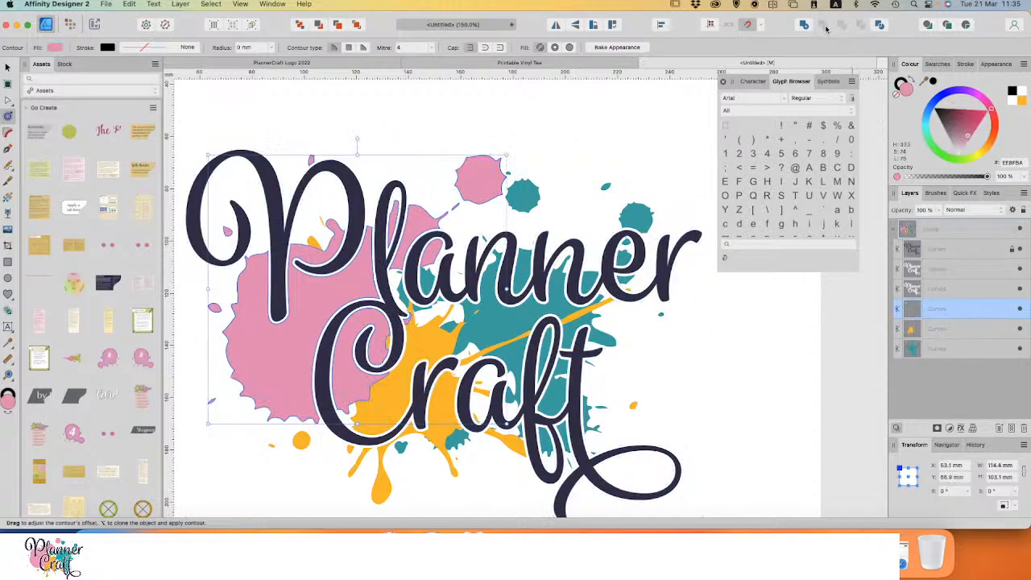
Step: Subtract one white contoured lettering copy from the yellow splatter and the remaining white copy from the teal splatter
left_click(954, 295)
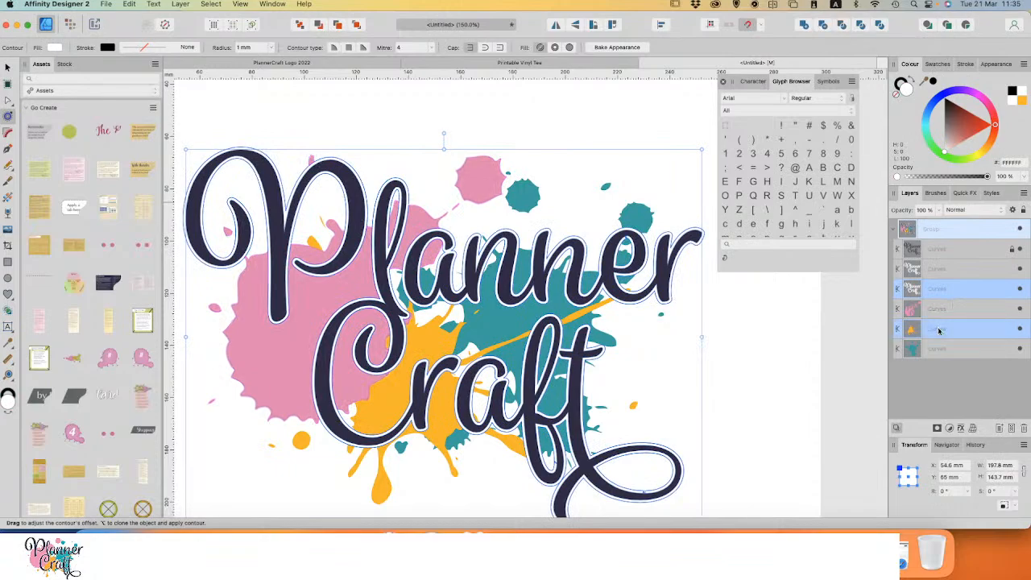
left_click(939, 330, "super")
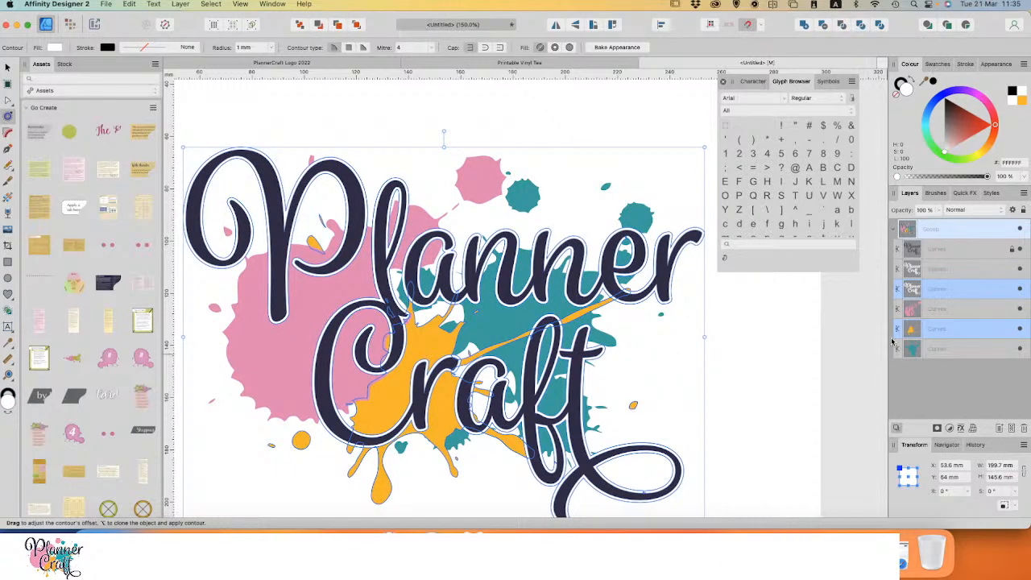
left_click(822, 24)
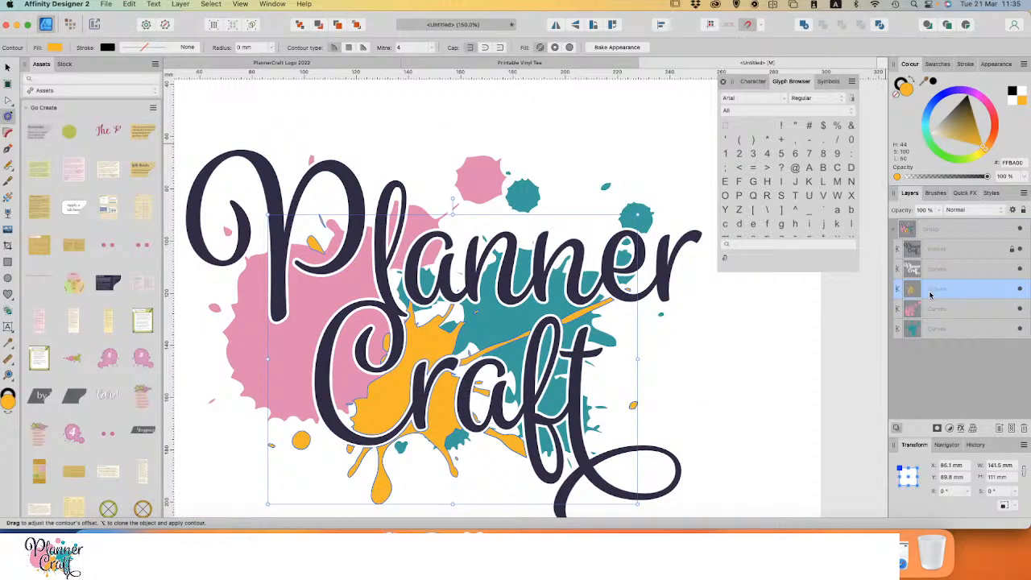
left_click_drag(934, 274, 948, 338)
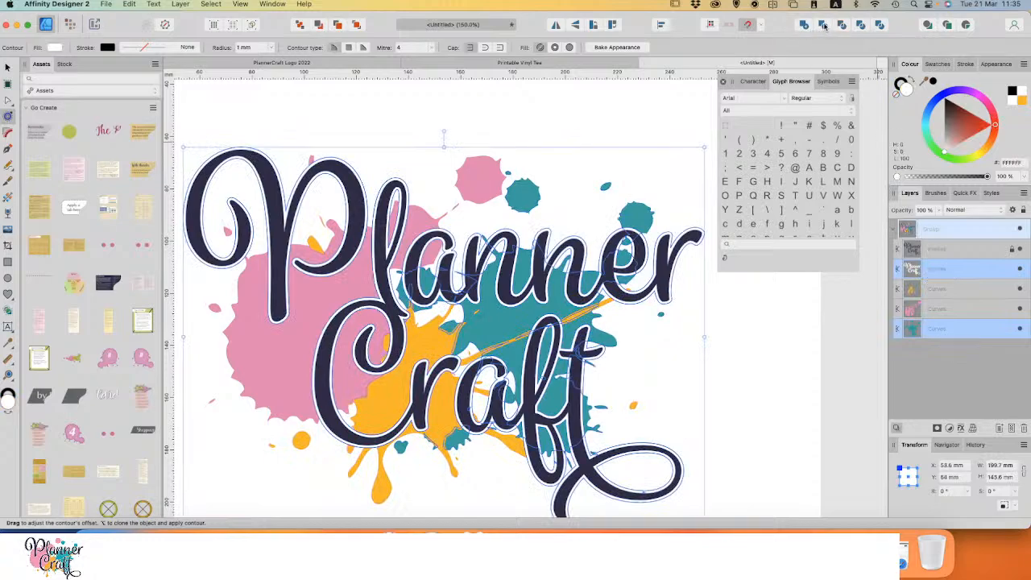
left_click(823, 24)
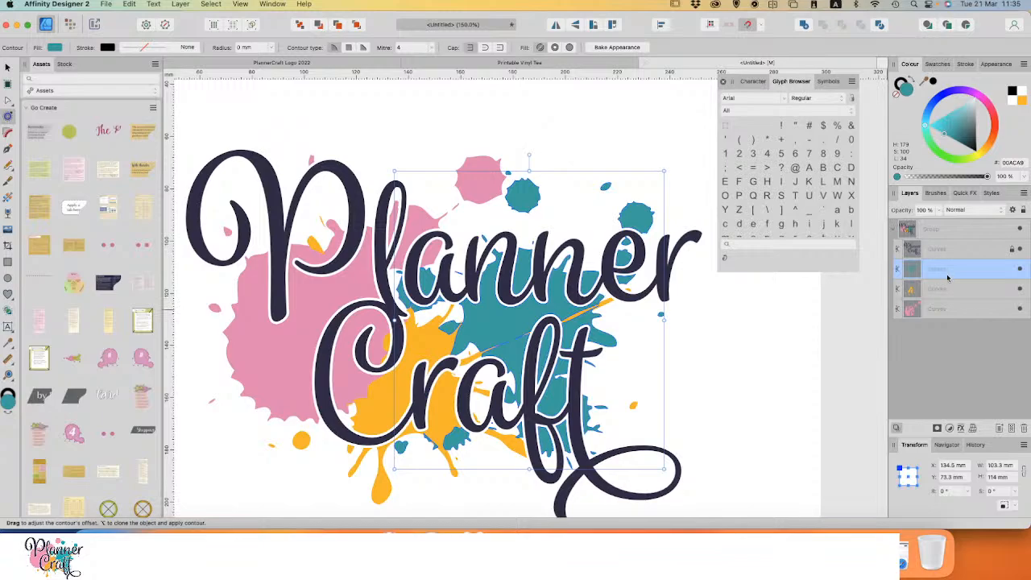
Step: Reorder the splatters beneath the locked lettering with pink above yellow and teal at the bottom, and clear the selection
left_click_drag(949, 278, 959, 340)
left_click_drag(945, 272, 941, 300)
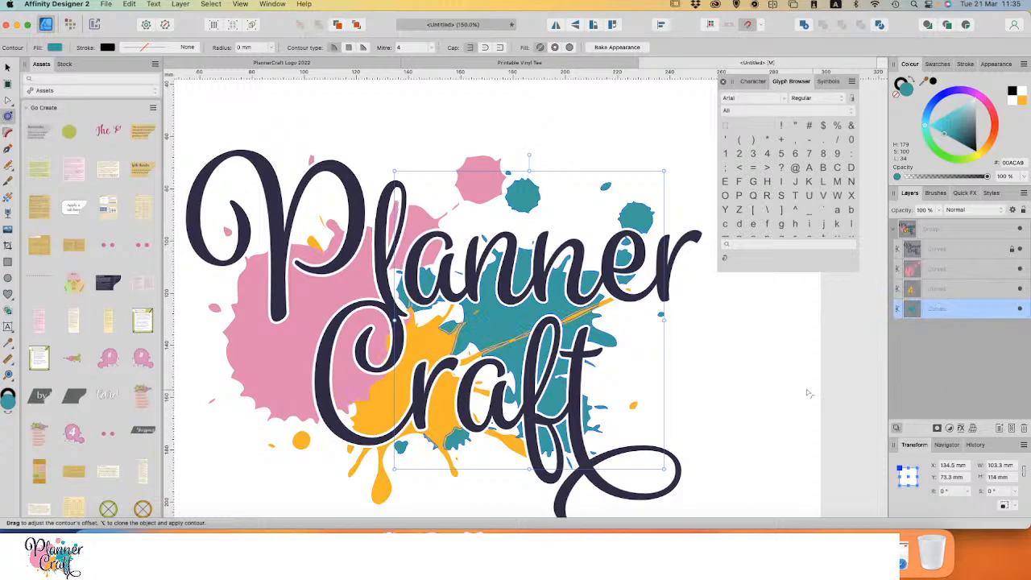
left_click(753, 410)
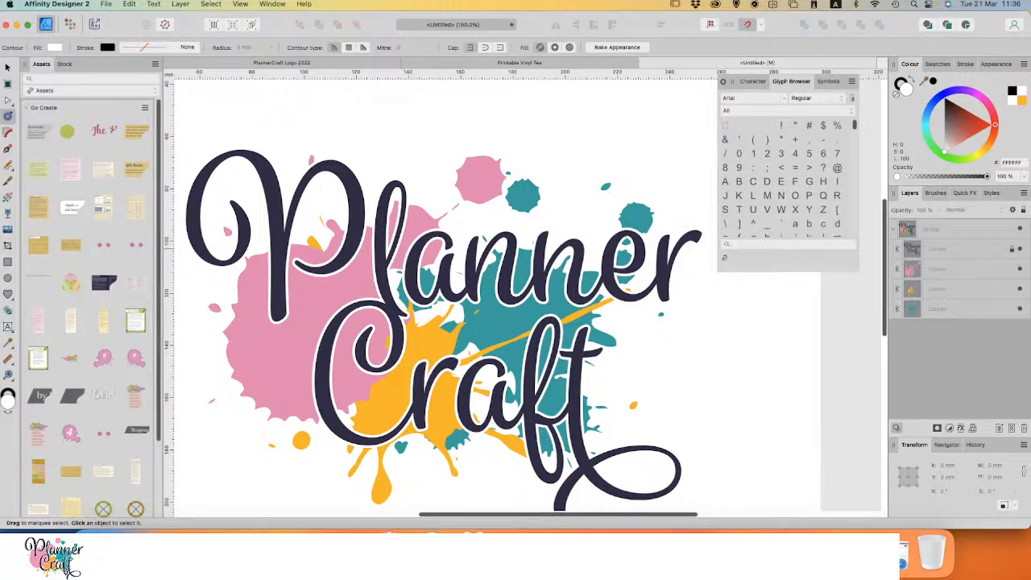
Step: Look through the fill types available for the yellow splatter, including Bitmap, and leave the Fill tool
left_click(7, 68)
left_click(949, 295)
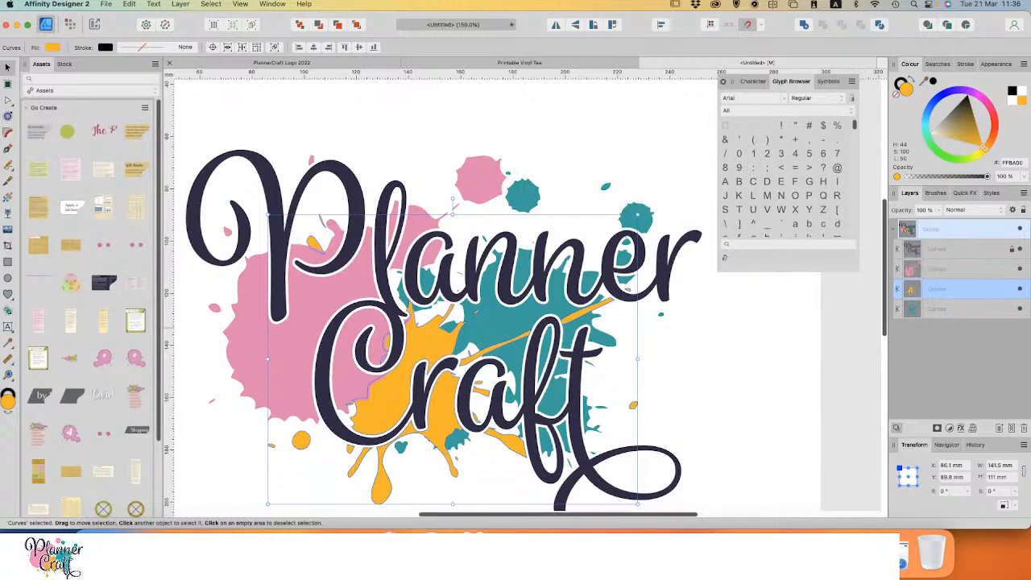
left_click(10, 199)
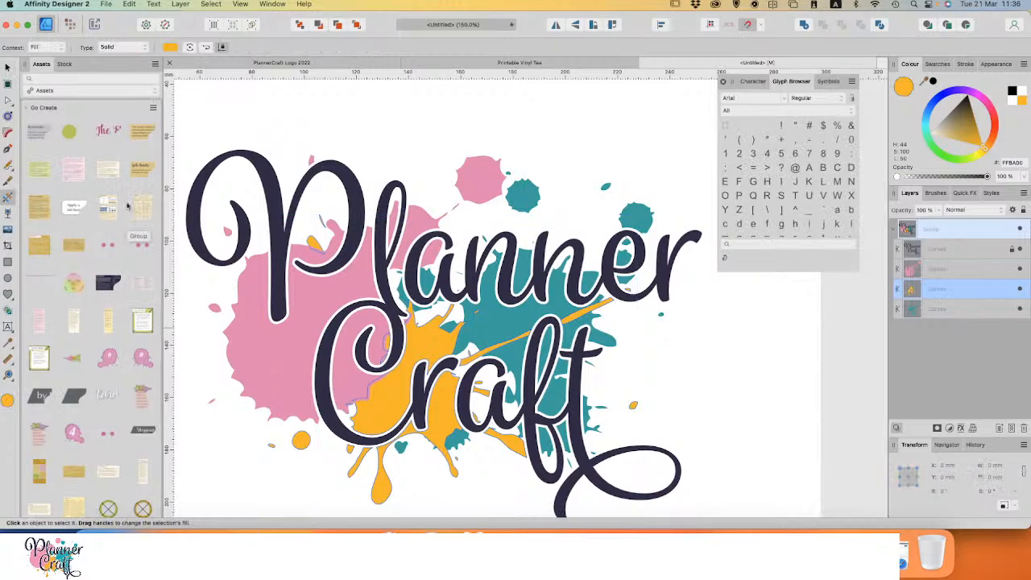
left_click(108, 47)
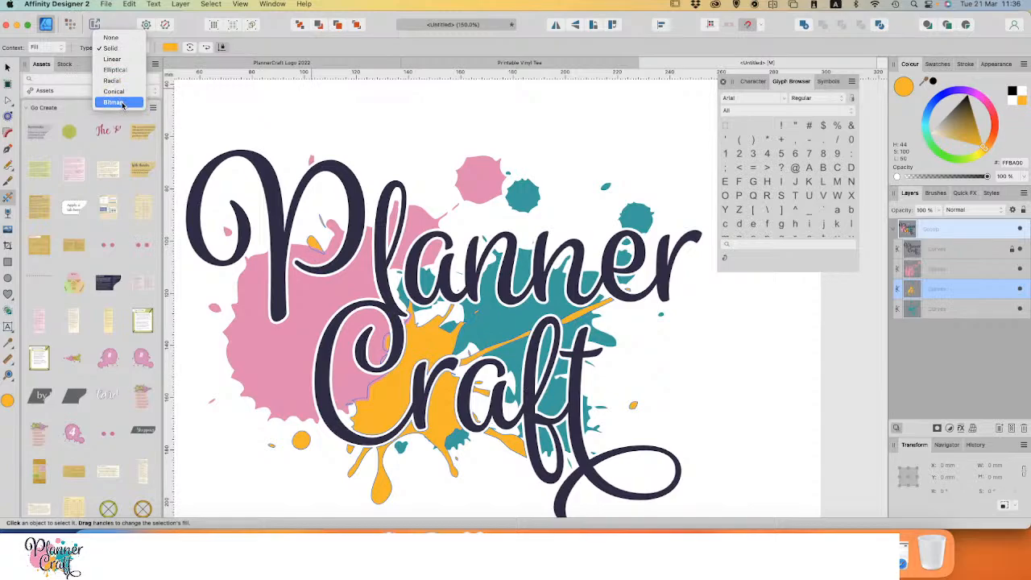
left_click(298, 41)
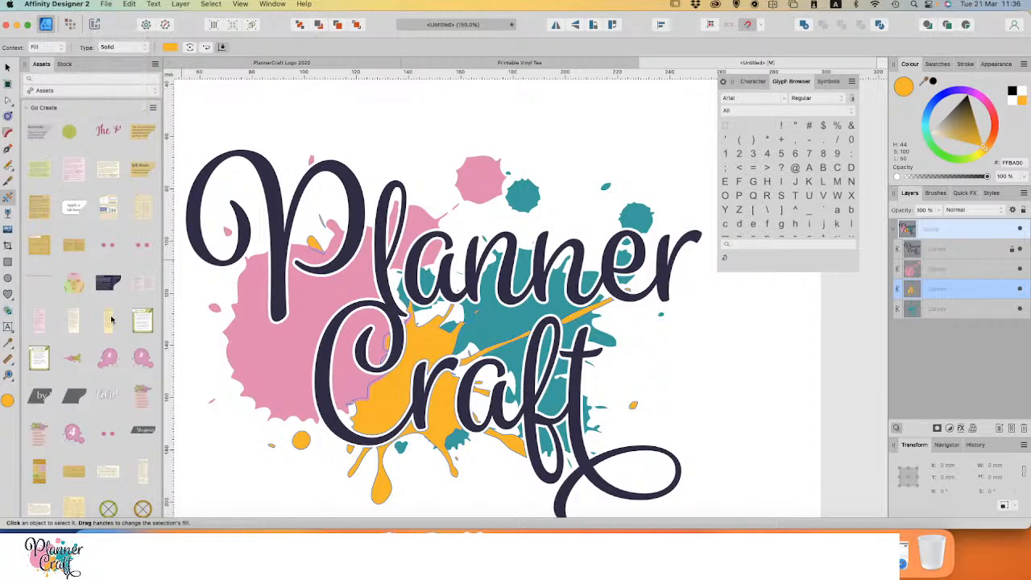
left_click(8, 68)
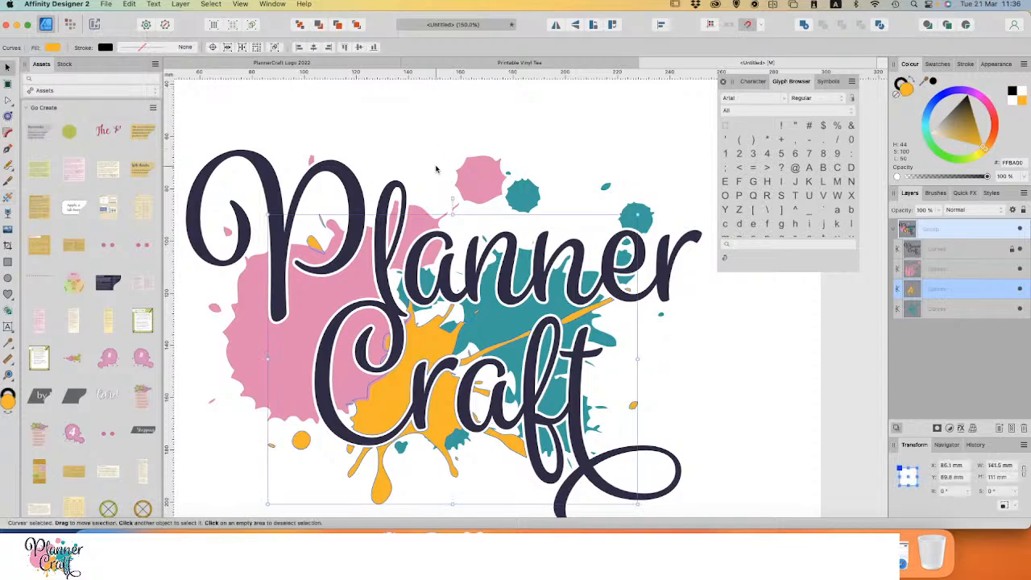